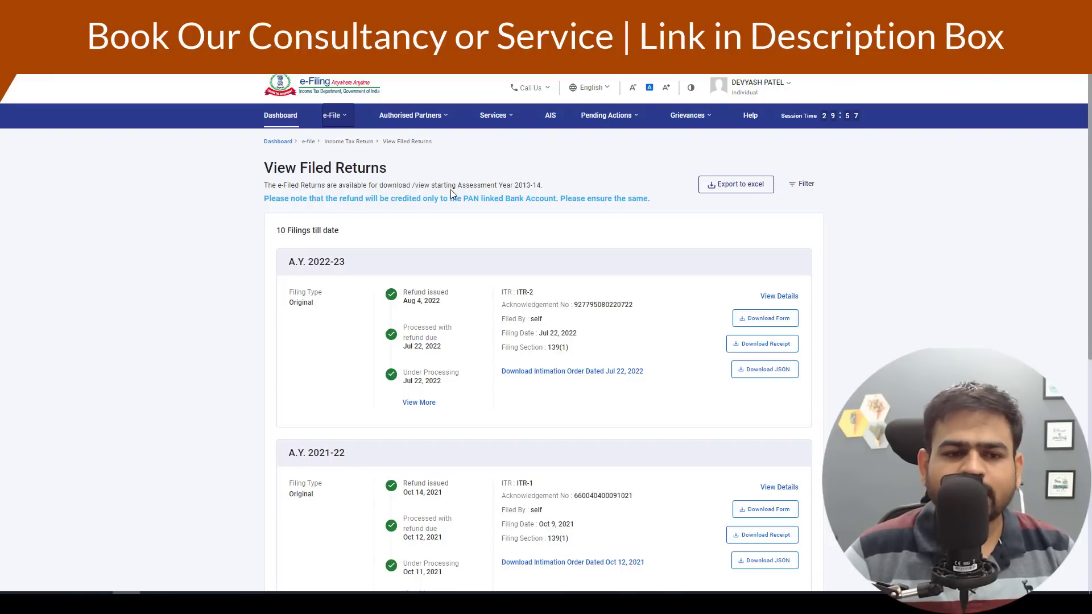
# - Start filing an income tax return for assessment year 2023-24 (Current A.Y.) in online mode
pyautogui.click(340, 117)
pyautogui.moveTo(409, 140)
pyautogui.click(547, 147)
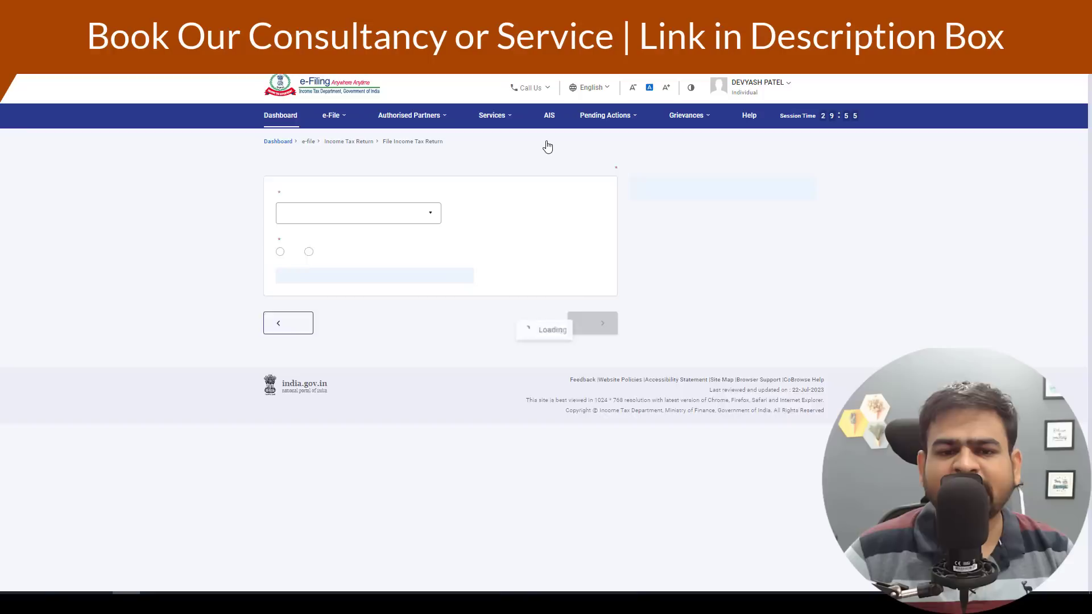
pyautogui.click(350, 234)
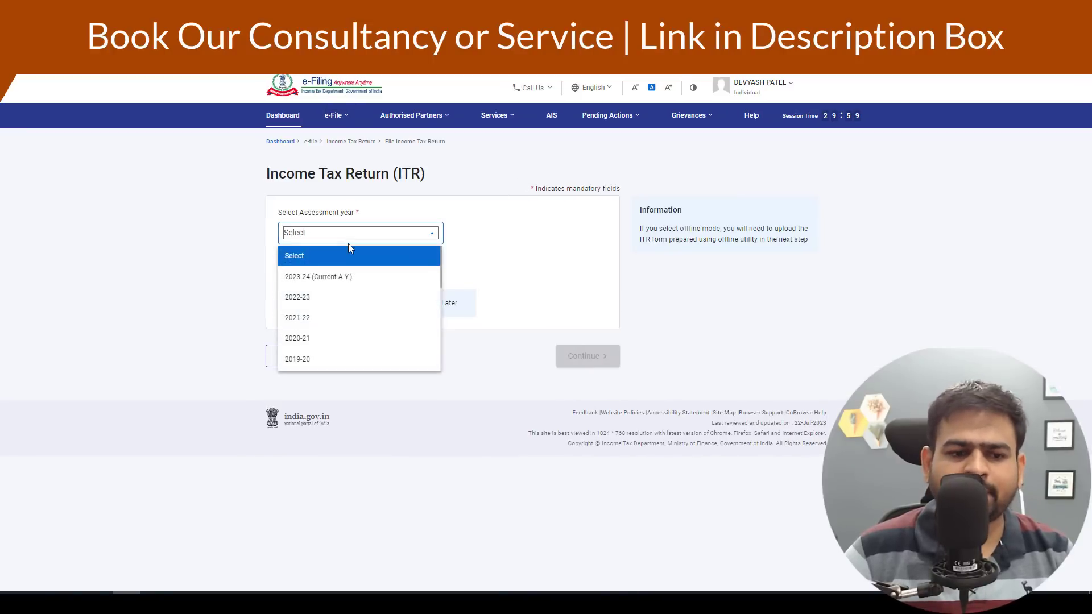
pyautogui.click(331, 278)
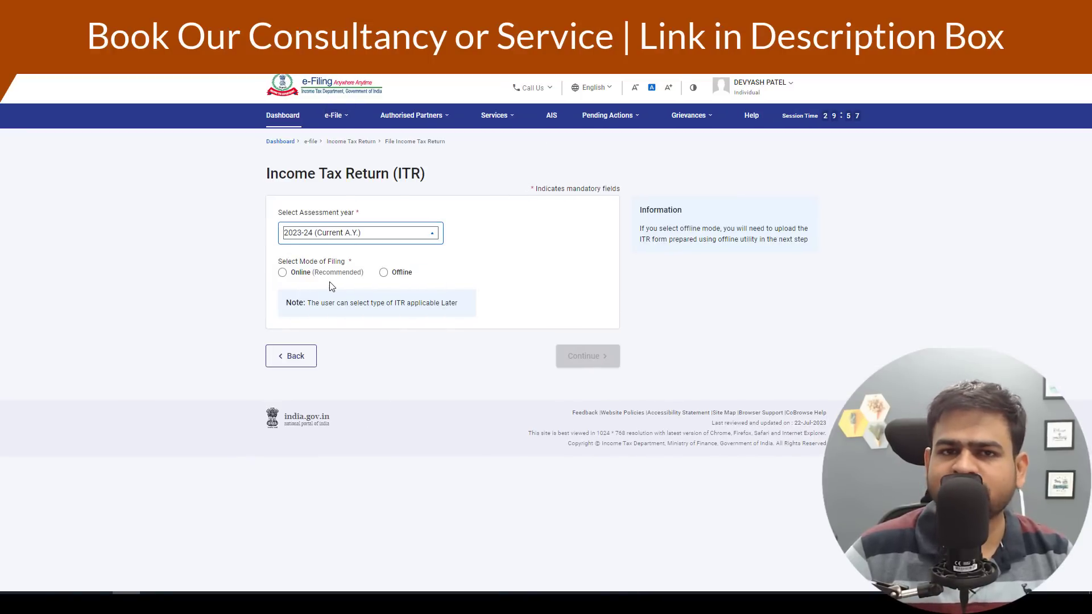
pyautogui.click(309, 273)
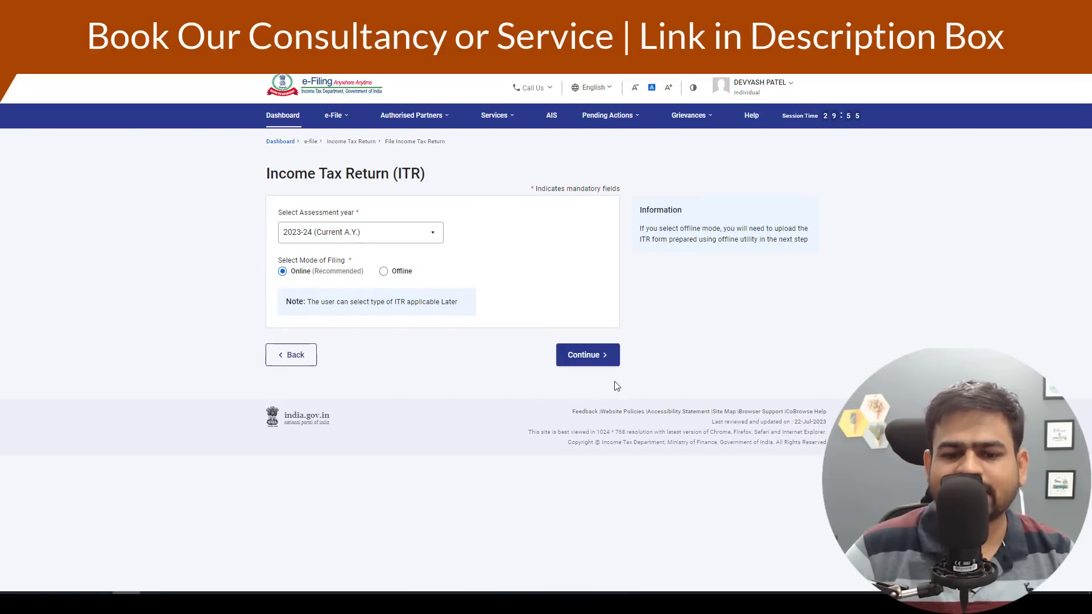
pyautogui.click(595, 359)
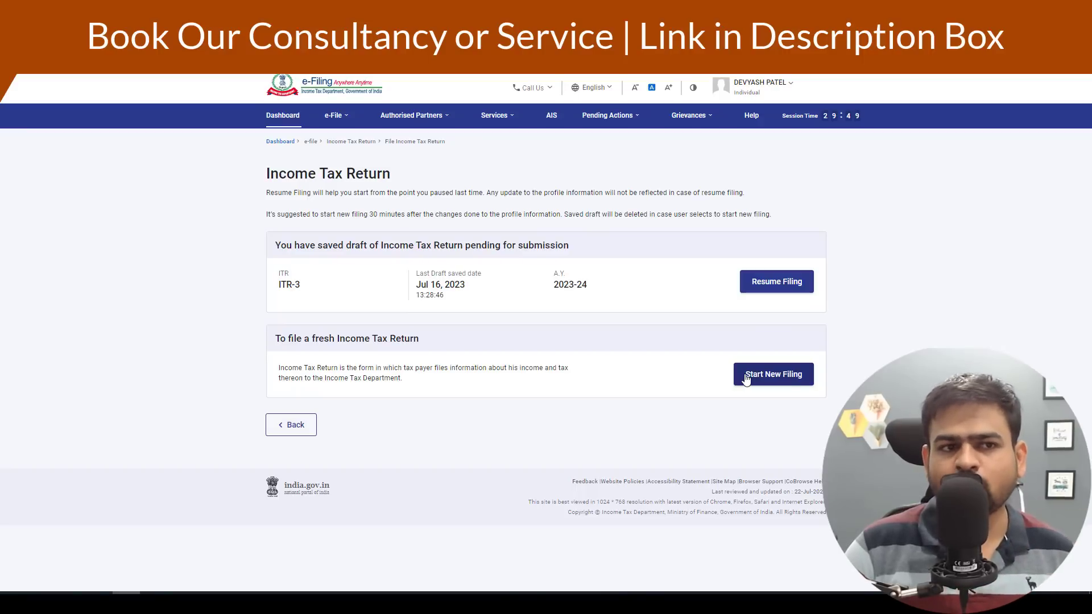
# - Open the Annual Information Statement (AIS) homepage on the Compliance Portal
pyautogui.click(550, 116)
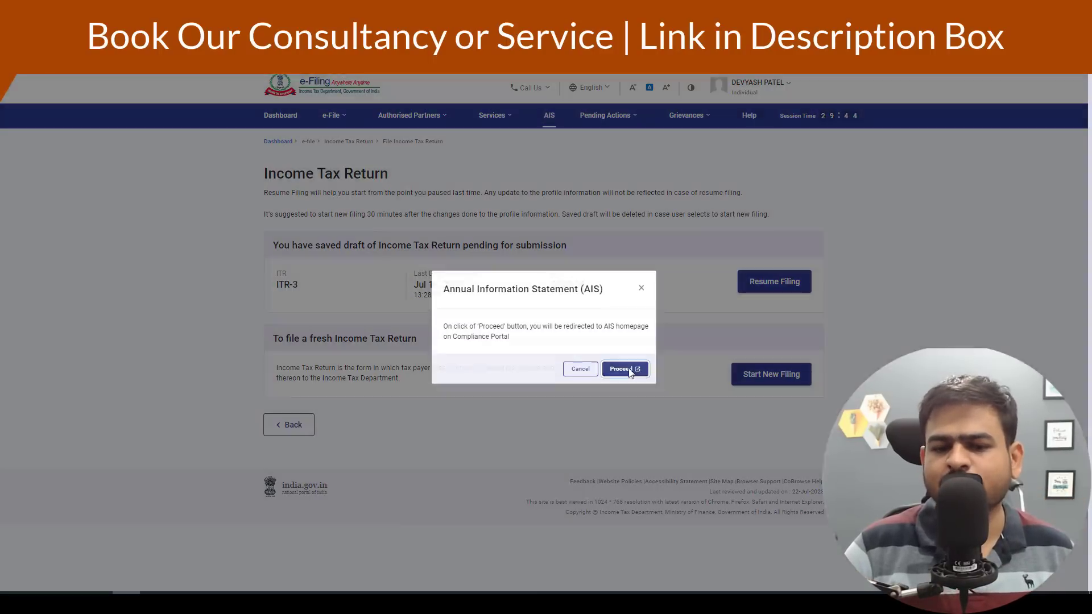
pyautogui.click(624, 370)
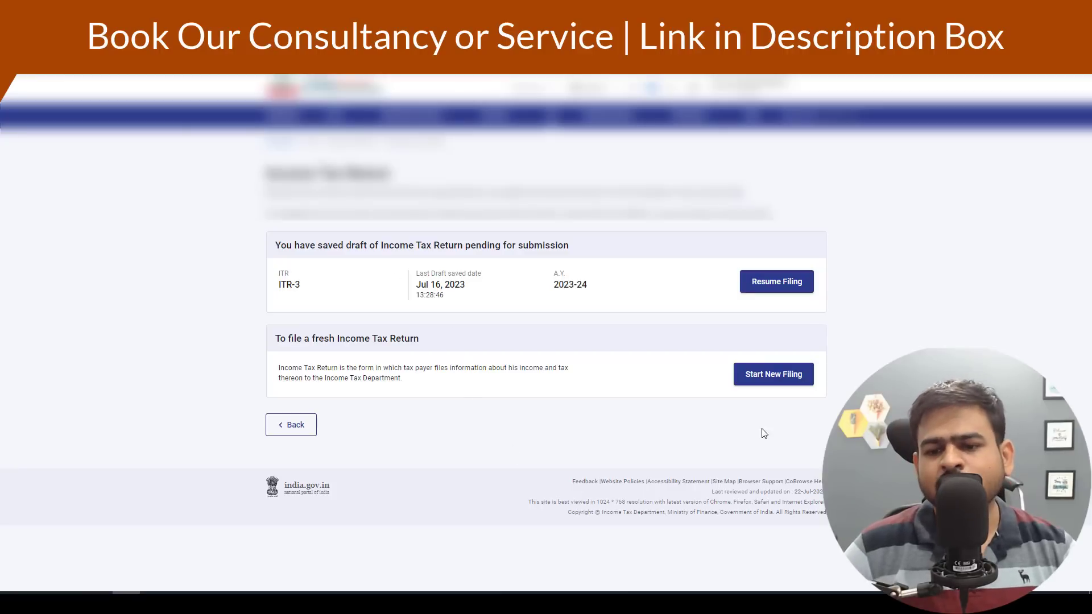
# - Start a new filing with the status Individual and proceed with the ITR-1 form
pyautogui.click(787, 380)
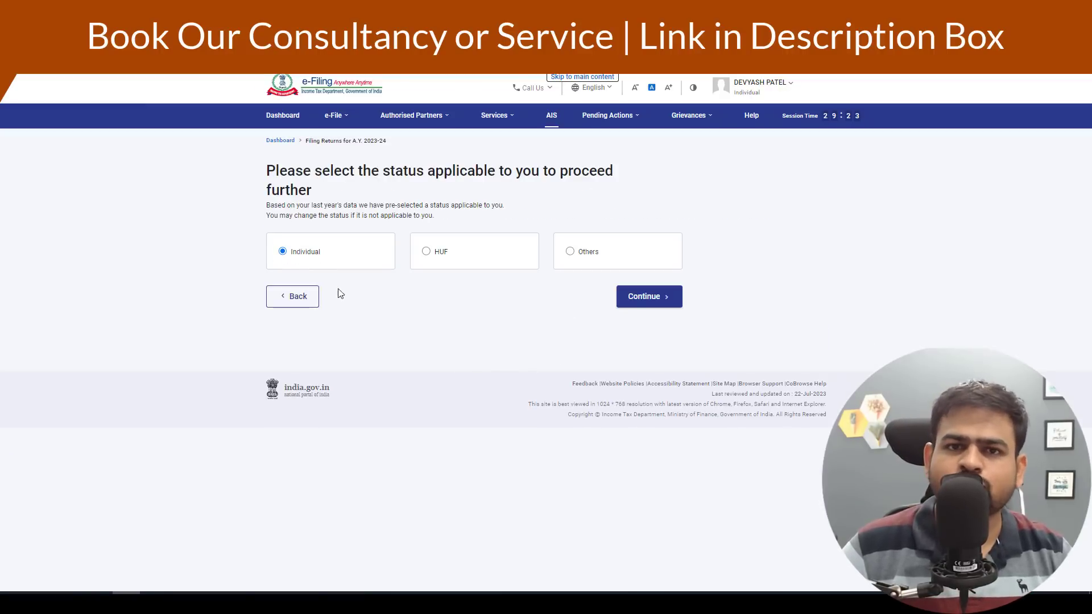
pyautogui.click(648, 296)
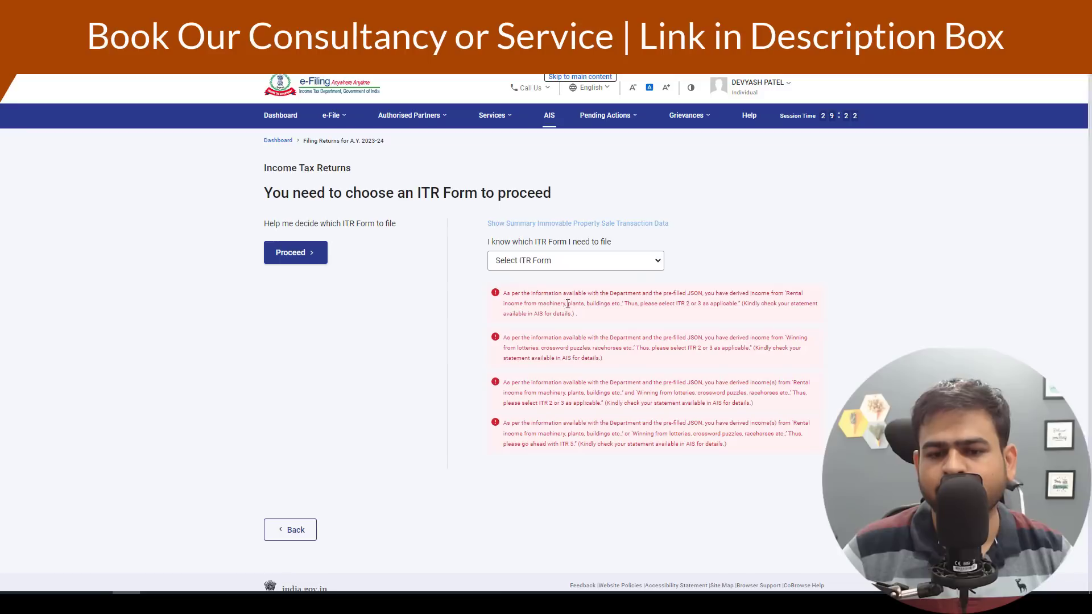
pyautogui.click(548, 263)
pyautogui.click(520, 310)
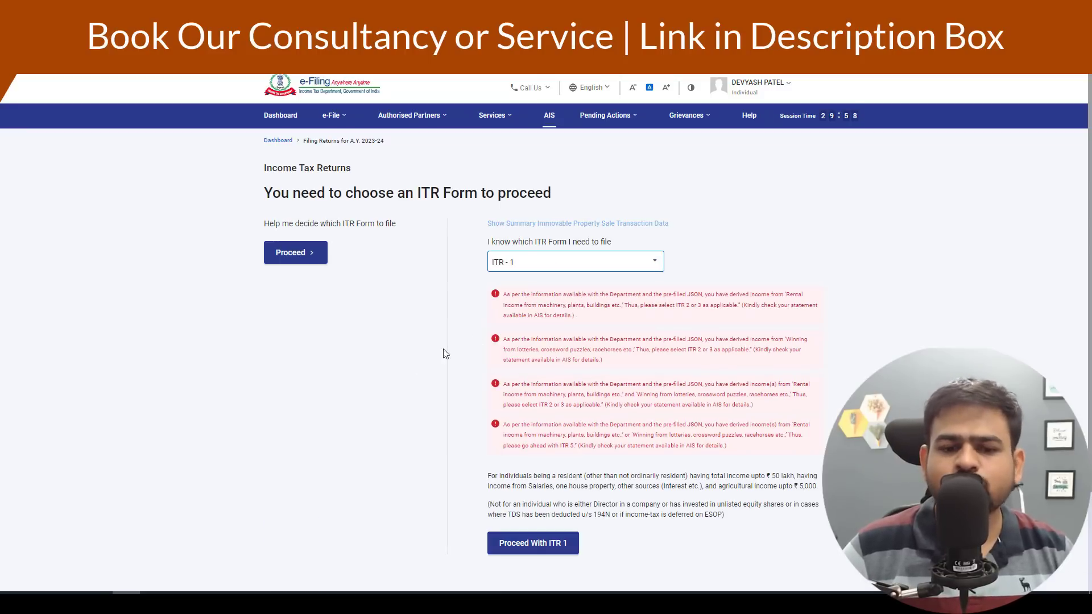
pyautogui.click(532, 543)
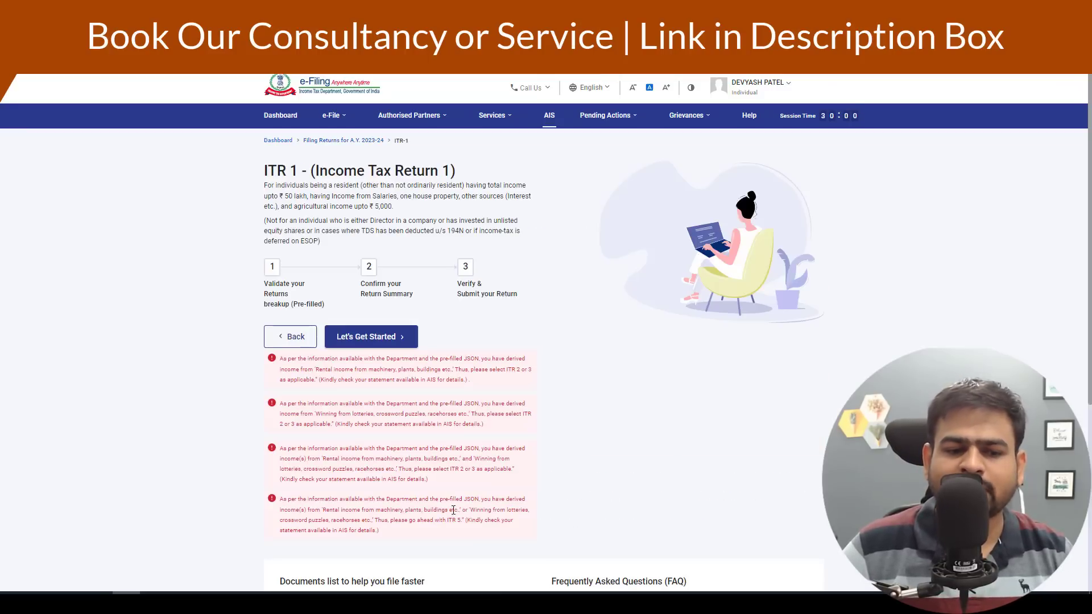
# - Get started with ITR-1 and give Others as the reason for filing the income tax return
pyautogui.click(370, 336)
pyautogui.moveTo(278, 209); pyautogui.dragTo(492, 212)
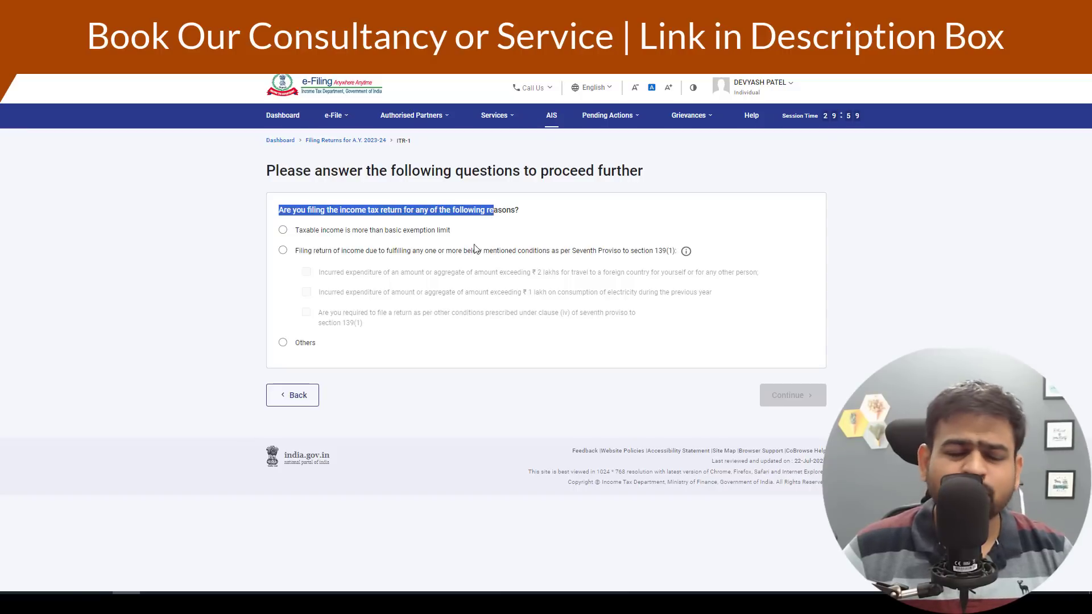
pyautogui.click(283, 342)
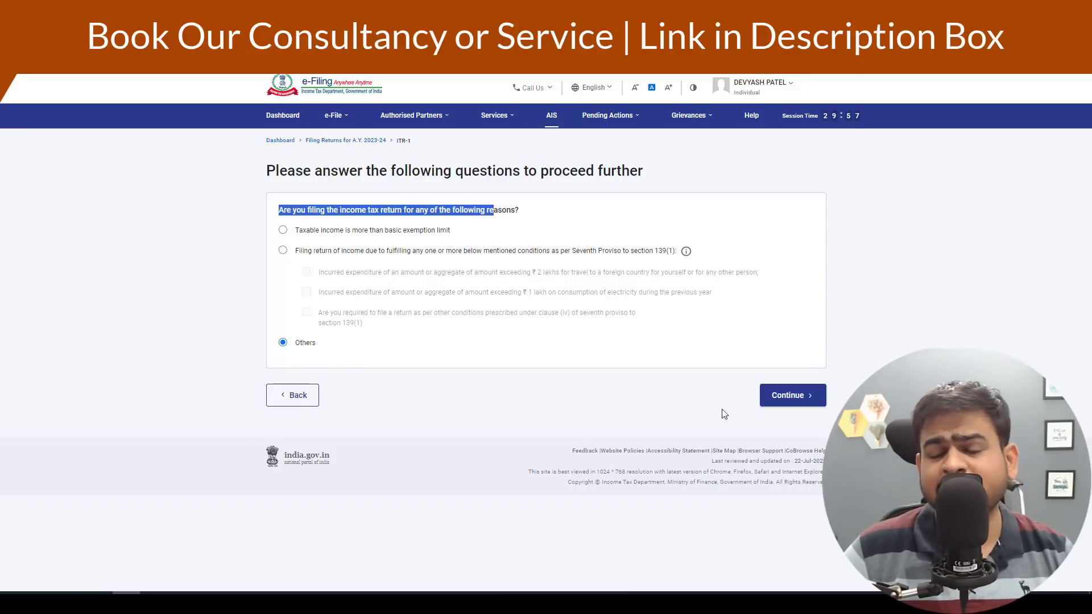
pyautogui.click(782, 398)
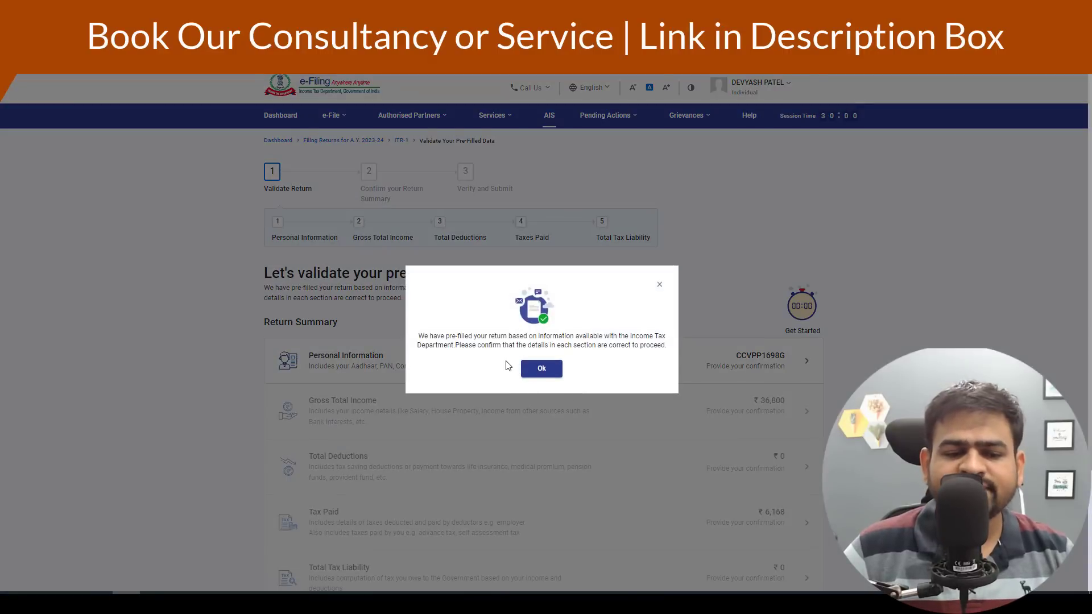
# - Acknowledge the pre-filled return notice and open the Personal Information section of the return summary
pyautogui.scroll(-3, 507, 366)
pyautogui.click(541, 367)
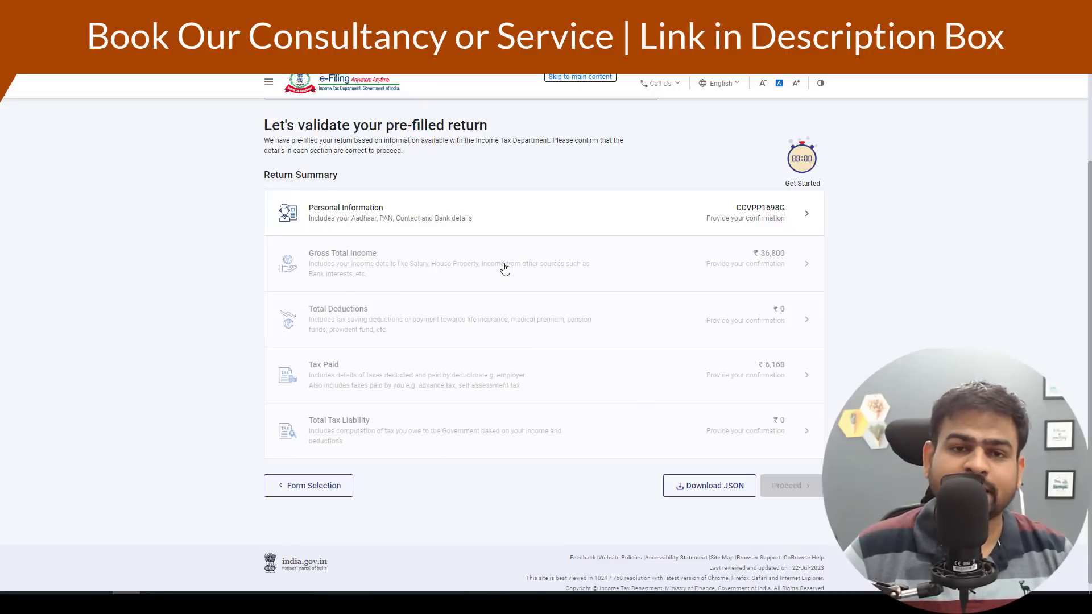
pyautogui.click(400, 211)
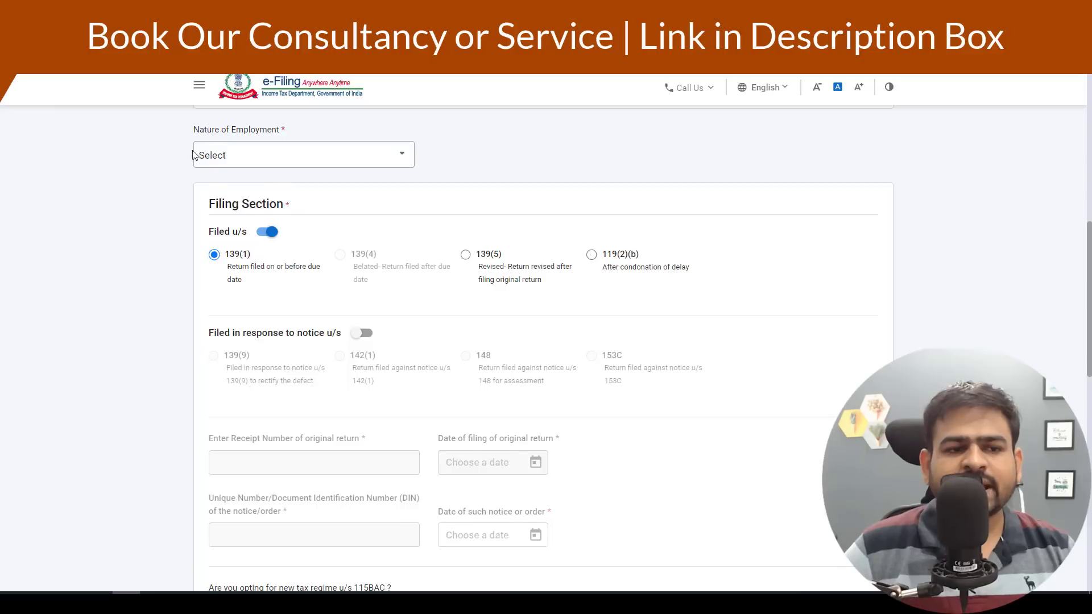
# - Set the nature of employment to Others in the Personal Information section
pyautogui.moveTo(195, 130); pyautogui.dragTo(279, 142)
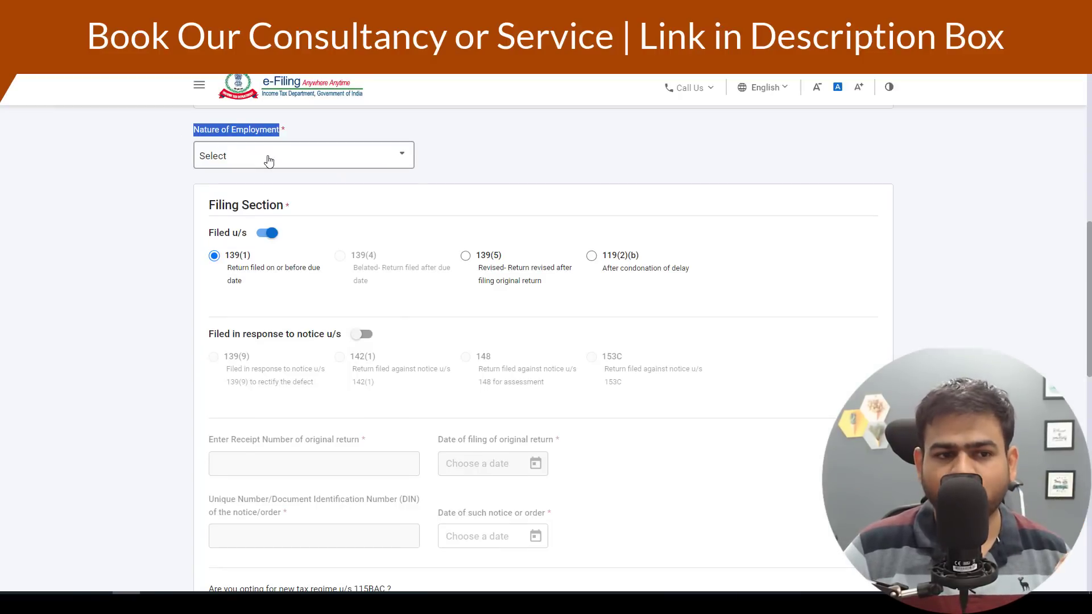
pyautogui.click(267, 157)
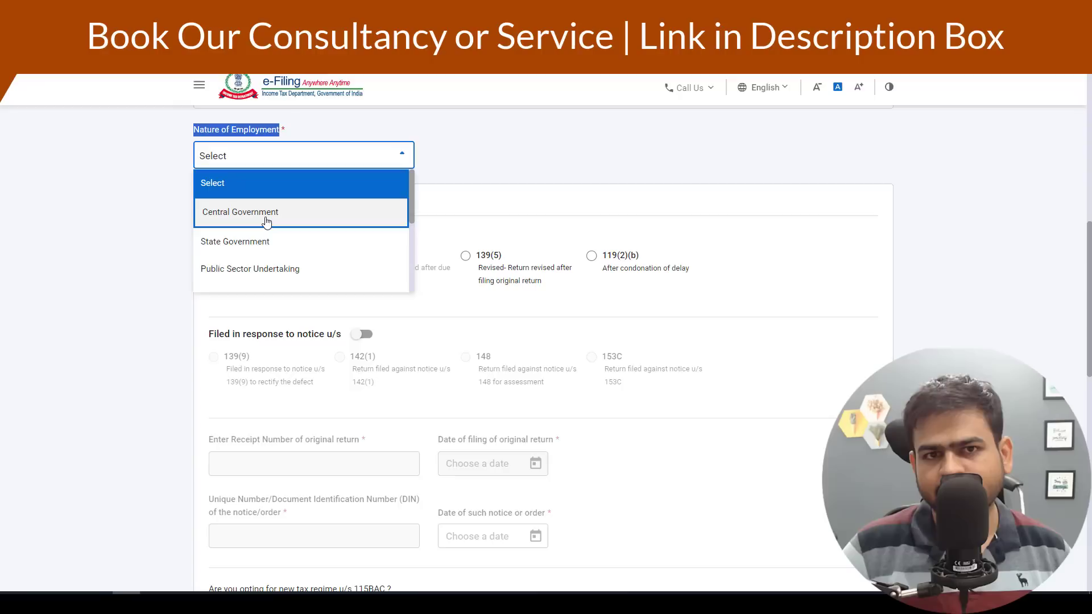
pyautogui.scroll(-3, 266, 228)
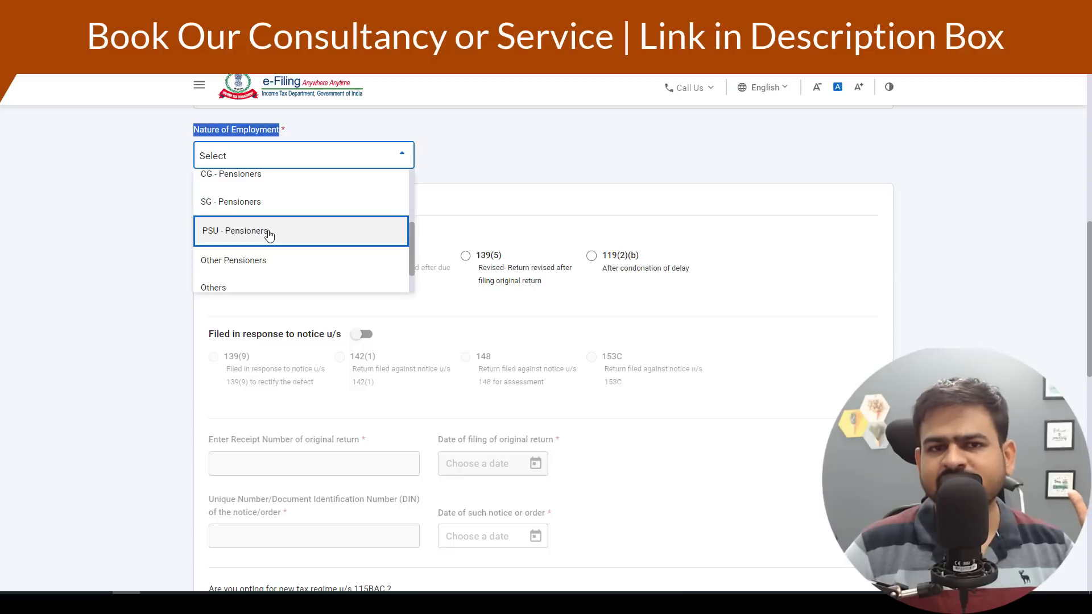
pyautogui.scroll(-1, 270, 234)
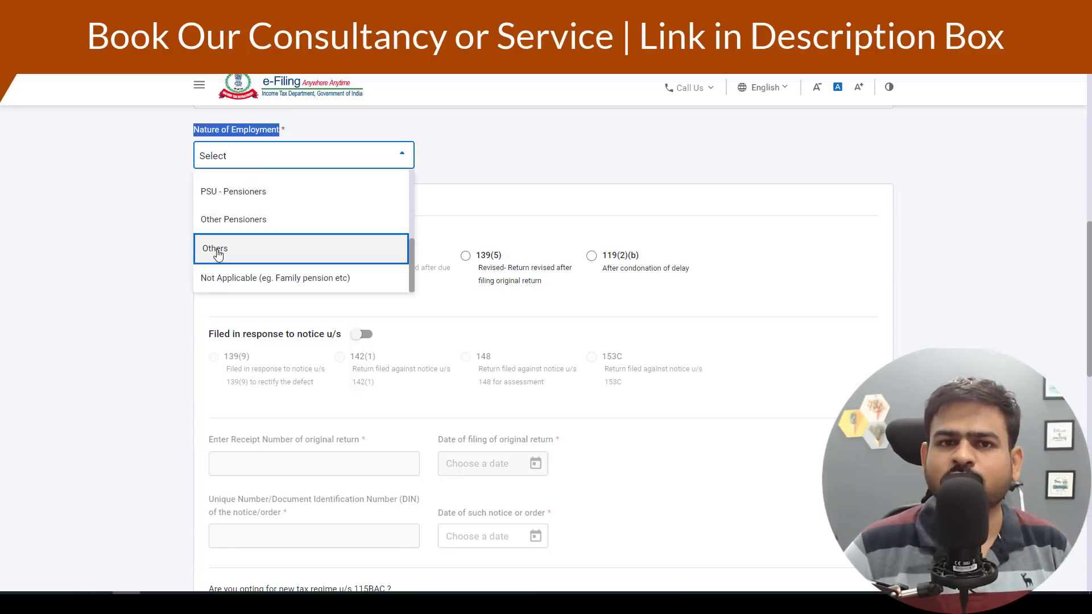
pyautogui.click(218, 250)
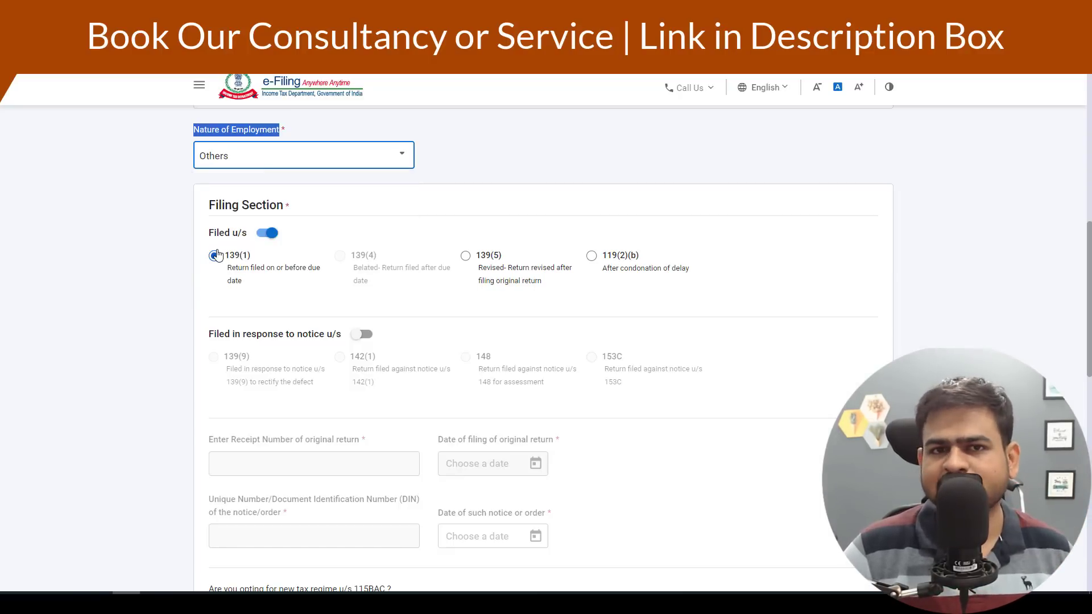
# - Check the filing section, the new tax regime choice and the refund bank details, and confirm the Personal Information section
pyautogui.scroll(-2, 222, 255)
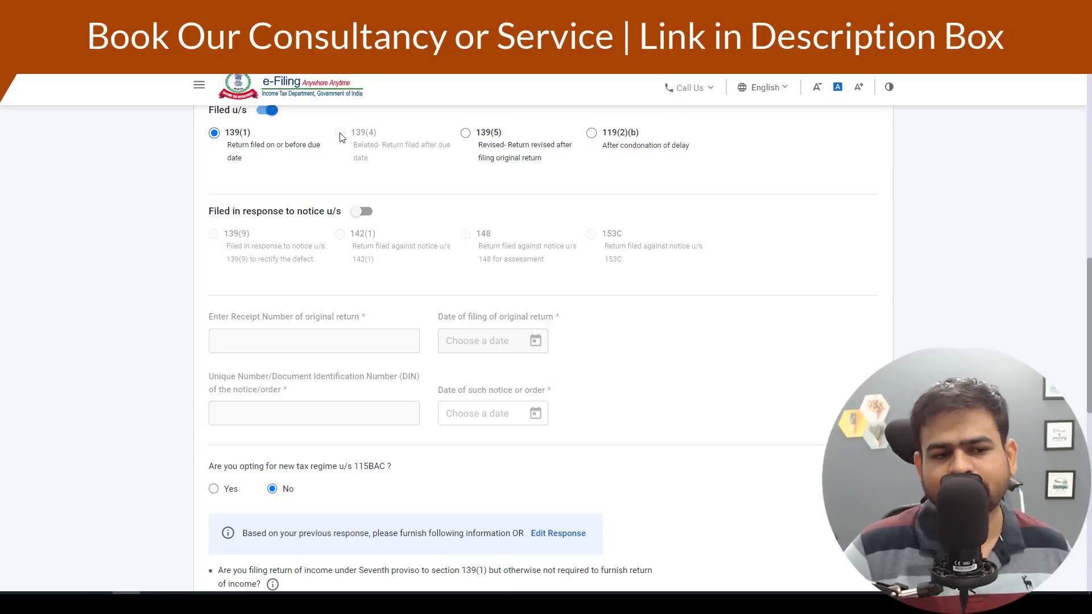
pyautogui.scroll(-4, 281, 231)
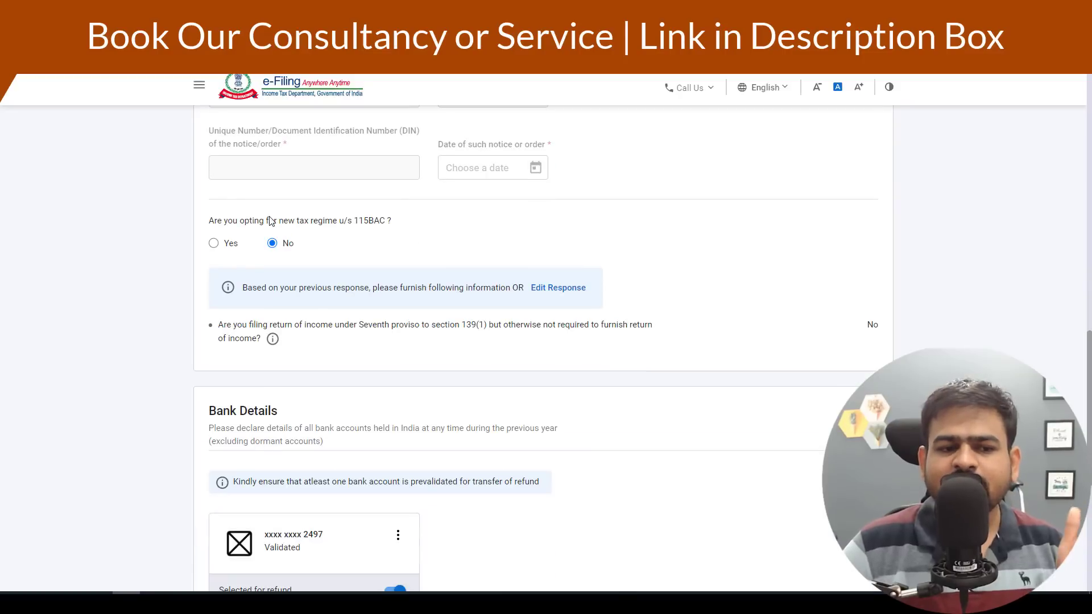
pyautogui.moveTo(269, 221); pyautogui.dragTo(370, 221)
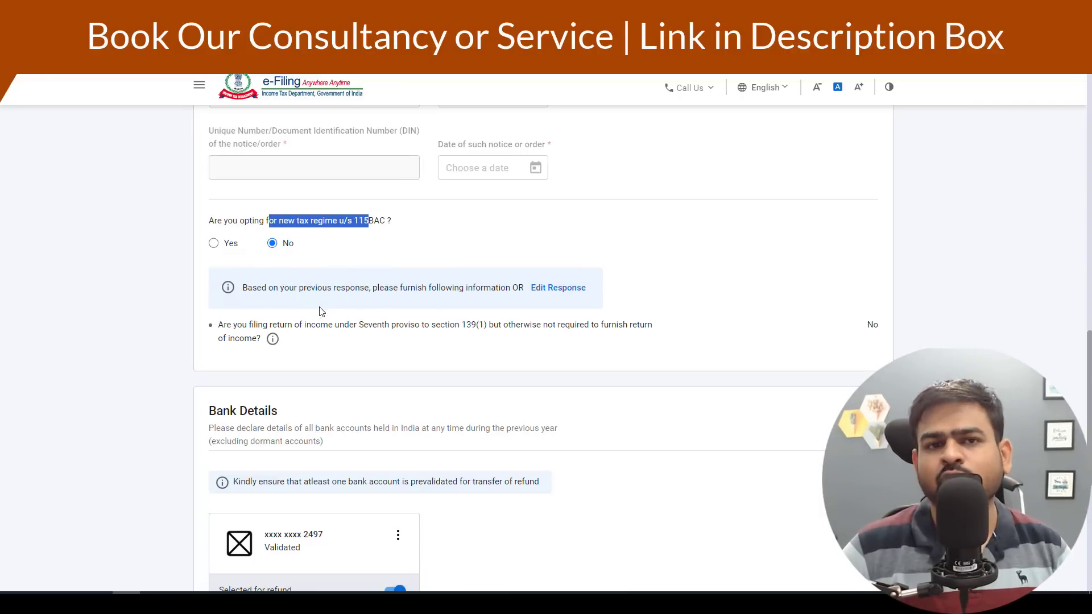
pyautogui.scroll(-4, 356, 270)
pyautogui.moveTo(214, 183); pyautogui.dragTo(269, 178)
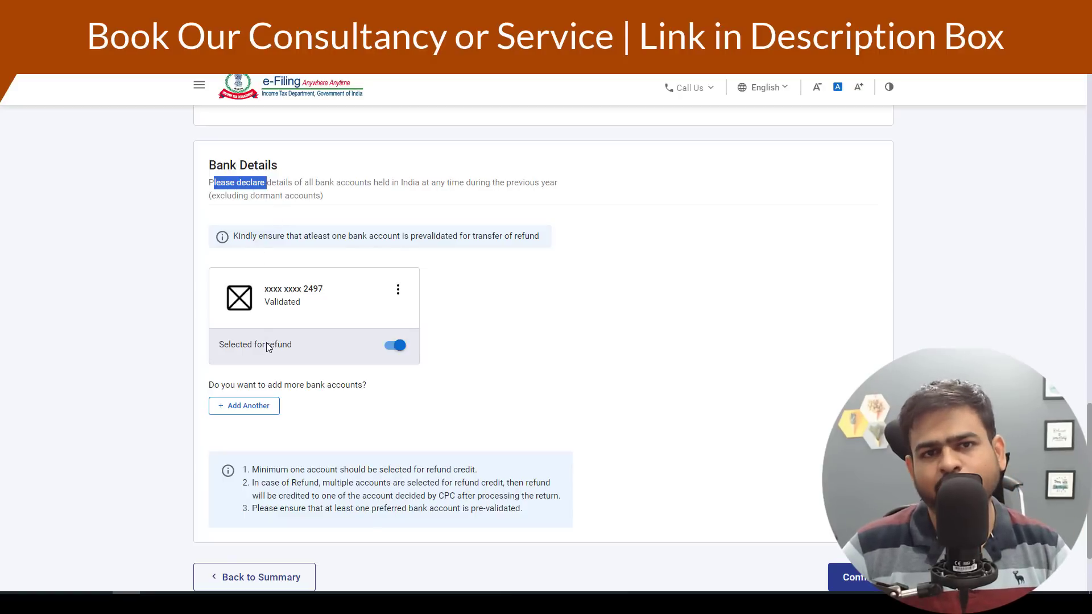
pyautogui.scroll(-2, 675, 375)
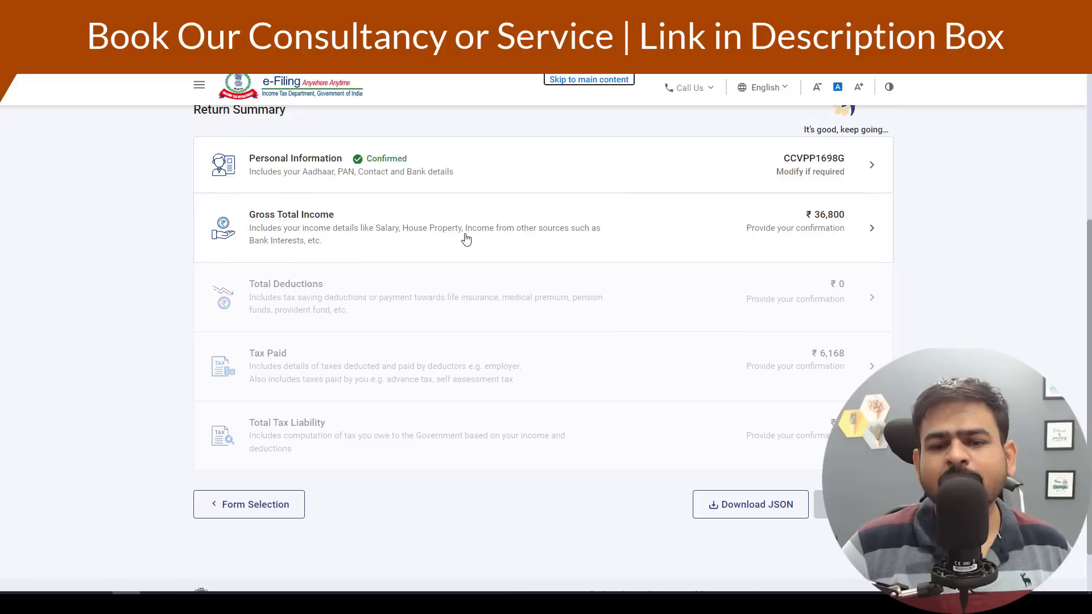
# - Open the Gross Total Income section and skip the salary exemption questions
pyautogui.click(466, 239)
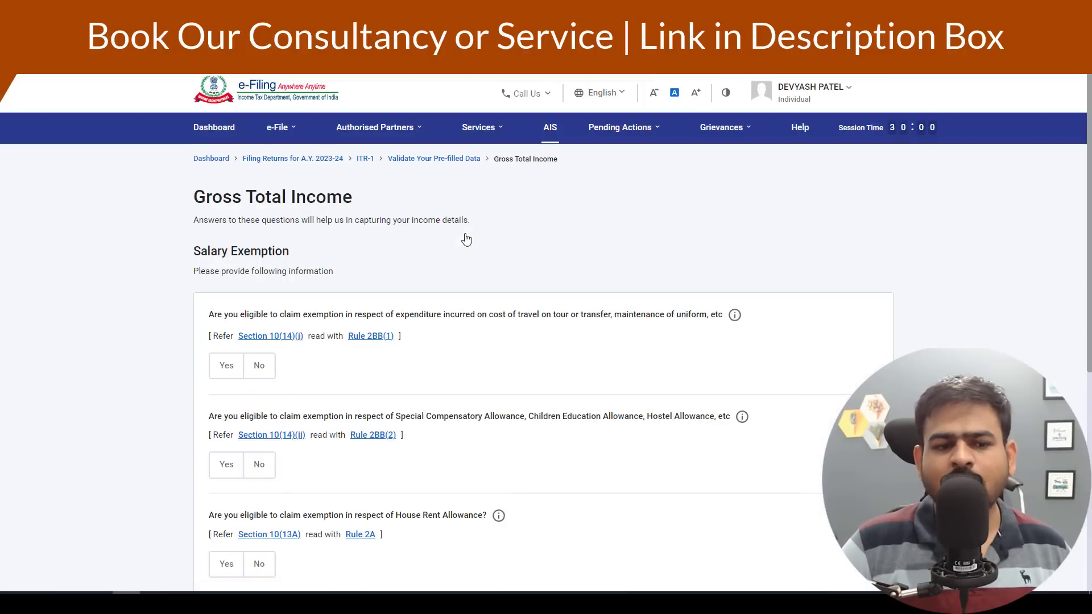
pyautogui.scroll(-6, 465, 244)
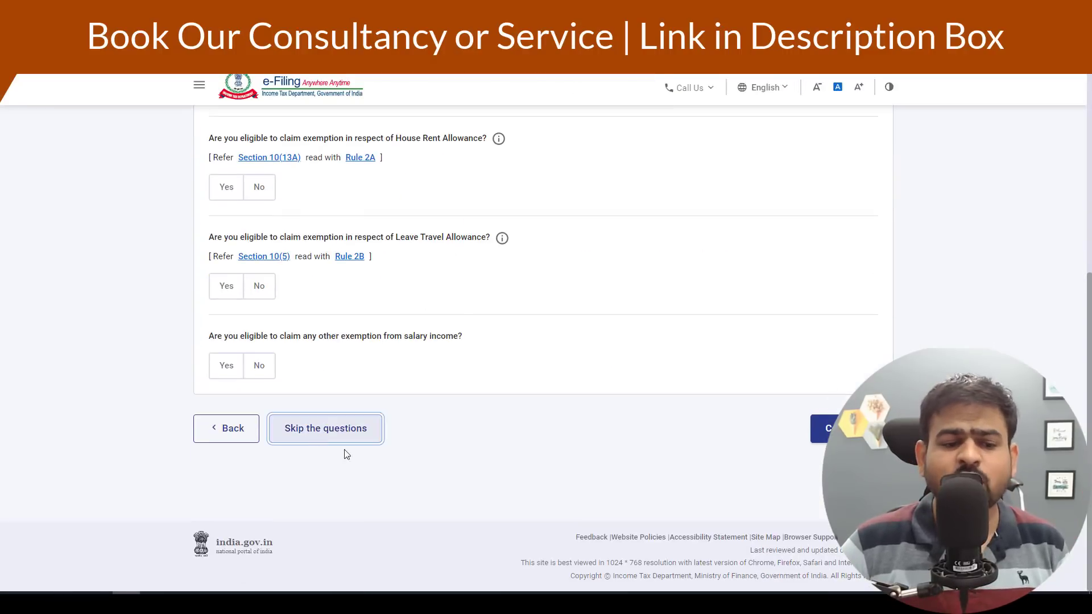
pyautogui.click(341, 436)
pyautogui.click(675, 383)
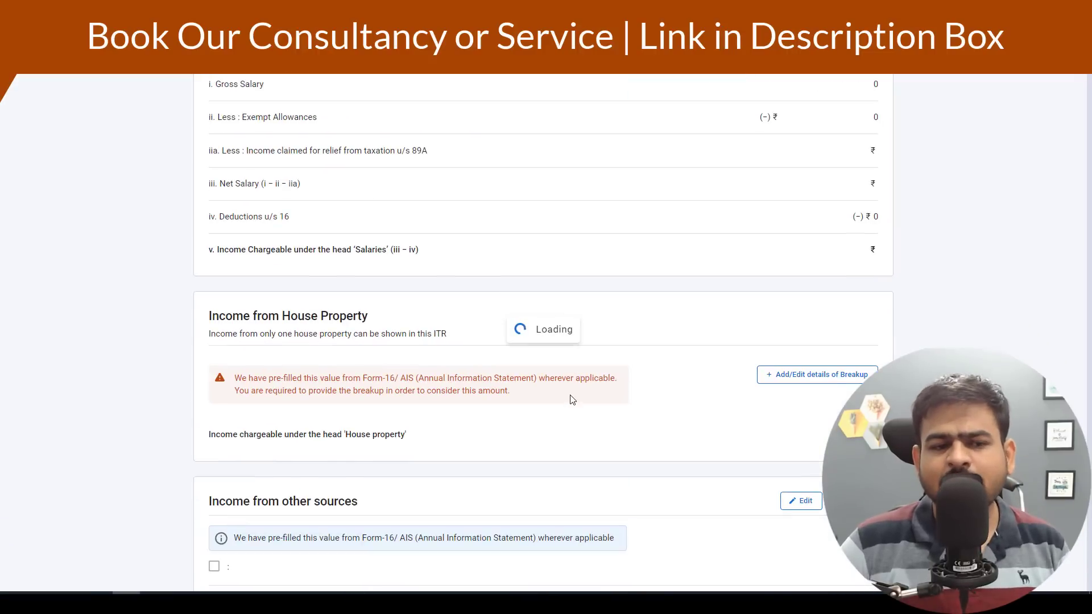
# - Review the pre-filled income from salary, house property and other sources, along with the gross total and exempt income
pyautogui.moveTo(220, 388); pyautogui.dragTo(324, 400)
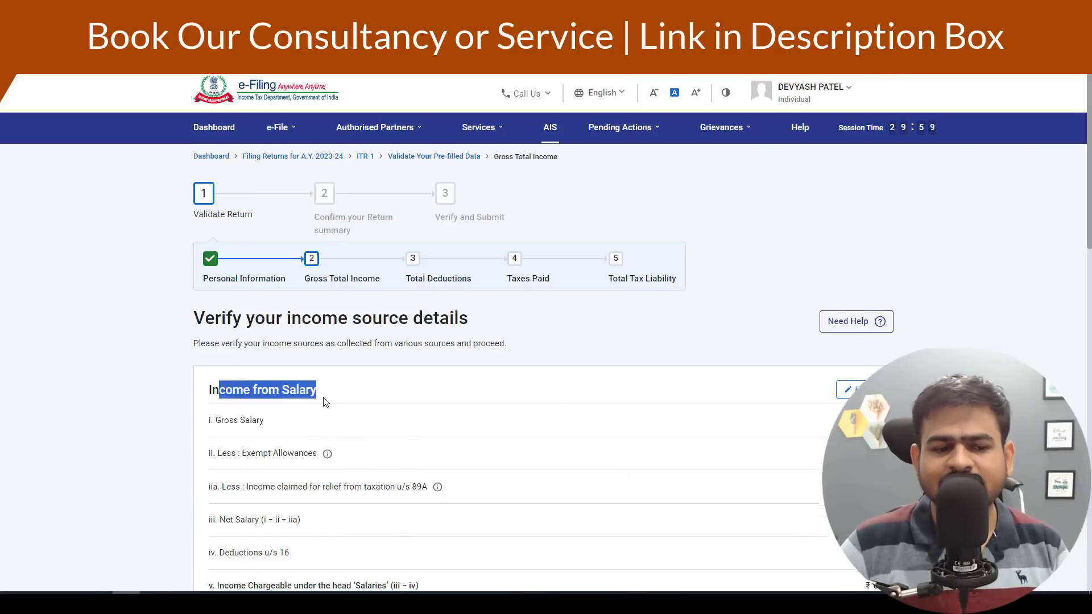
pyautogui.scroll(-5, 325, 402)
pyautogui.moveTo(243, 378); pyautogui.dragTo(372, 385)
pyautogui.scroll(-6, 373, 385)
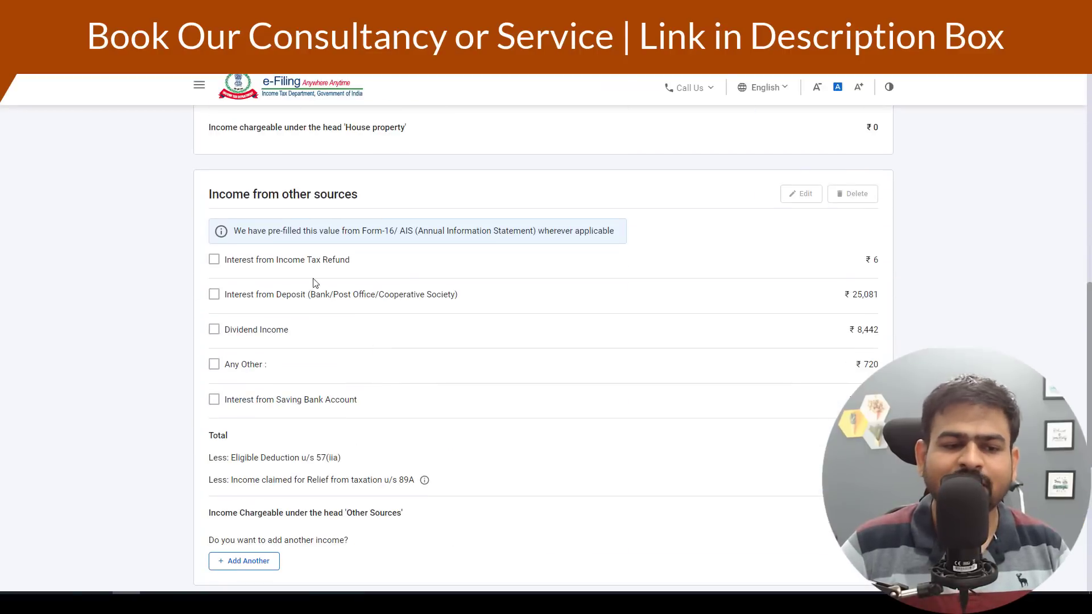
pyautogui.moveTo(267, 195); pyautogui.dragTo(462, 234)
pyautogui.scroll(-4, 466, 244)
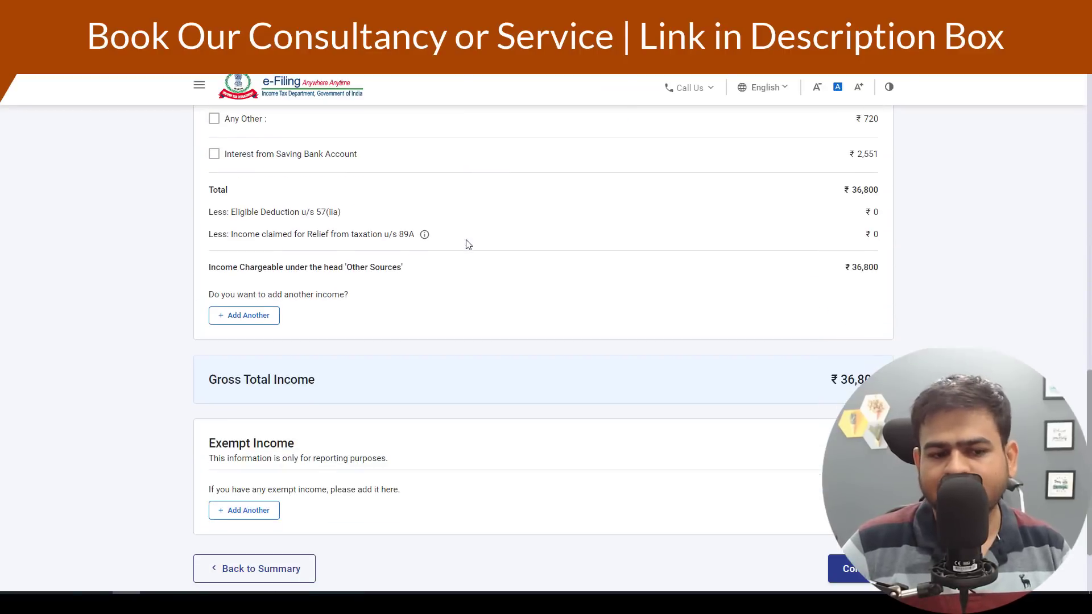
pyautogui.scroll(2, 468, 246)
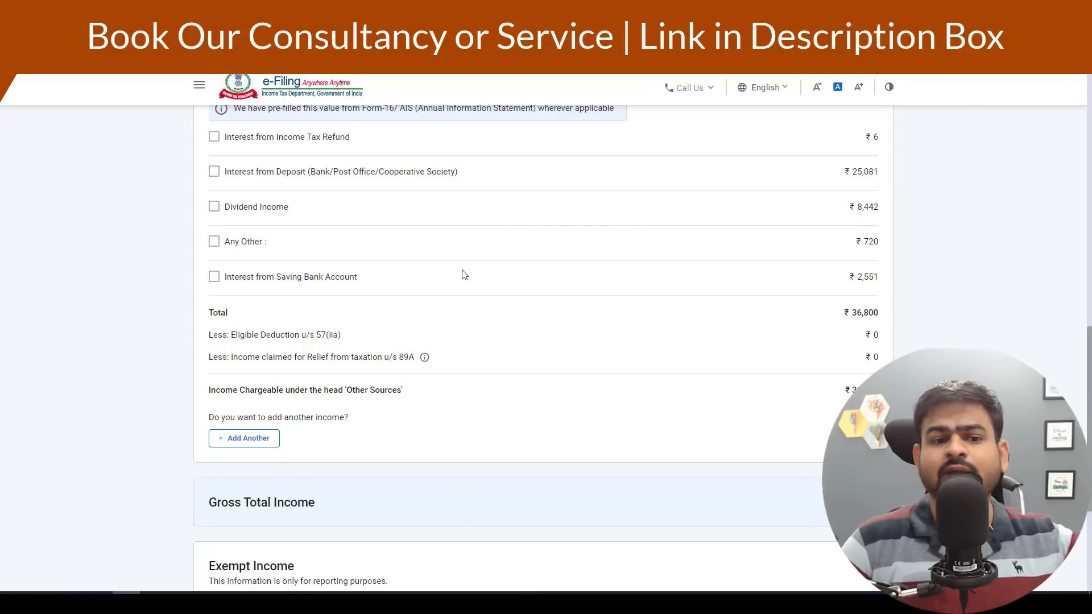
pyautogui.scroll(2, 459, 270)
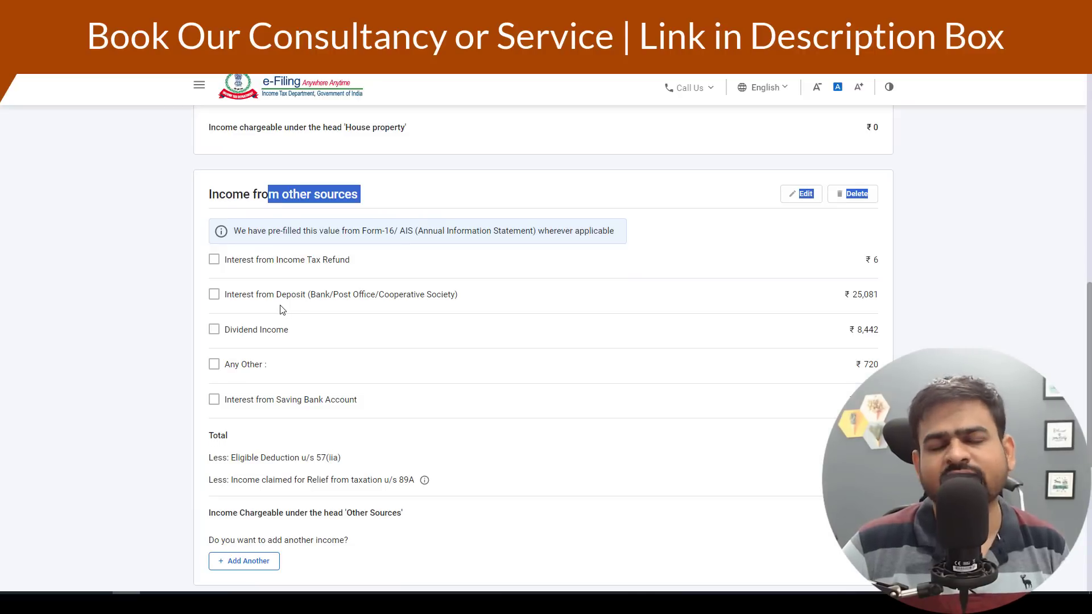
pyautogui.scroll(10, 283, 310)
pyautogui.moveTo(233, 239); pyautogui.dragTo(407, 248)
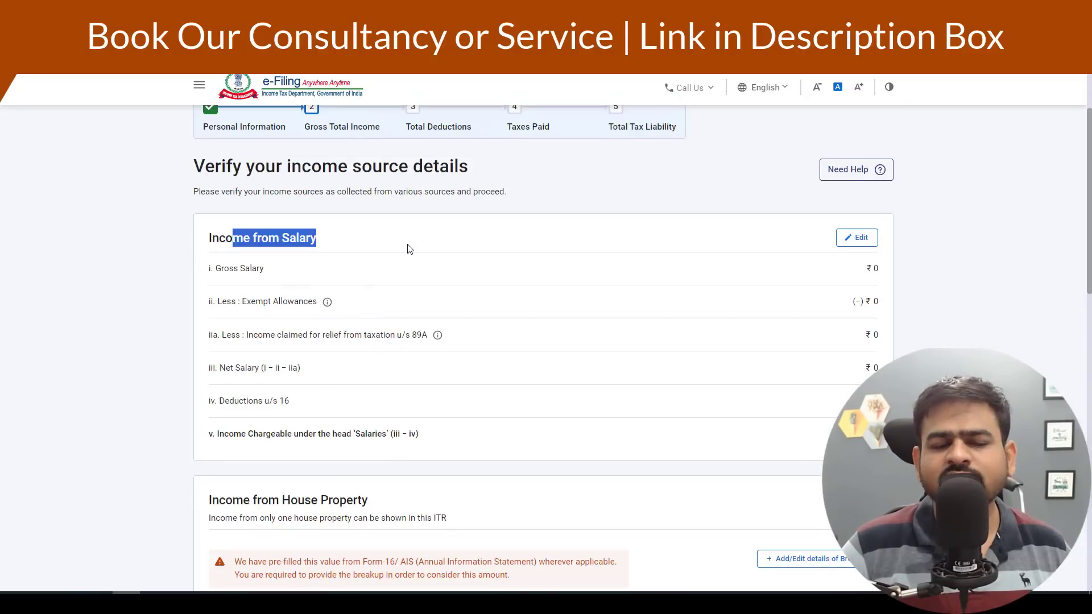
# - Open the salary income details for editing and set the salary as per section 17(1) to 8,00,000
pyautogui.click(849, 239)
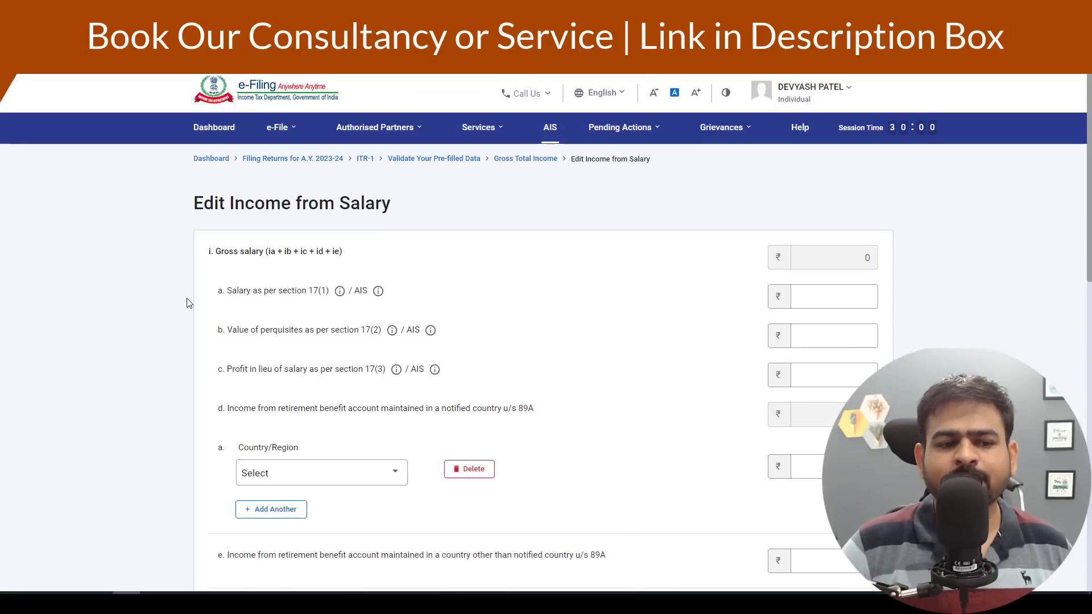
pyautogui.moveTo(217, 291); pyautogui.dragTo(294, 299)
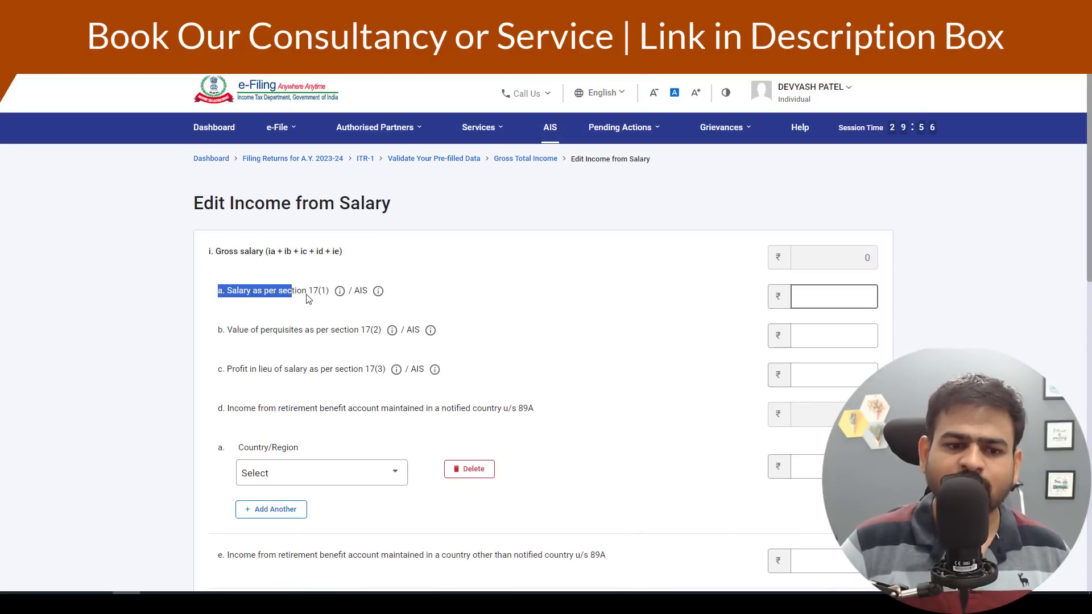
pyautogui.click(868, 293)
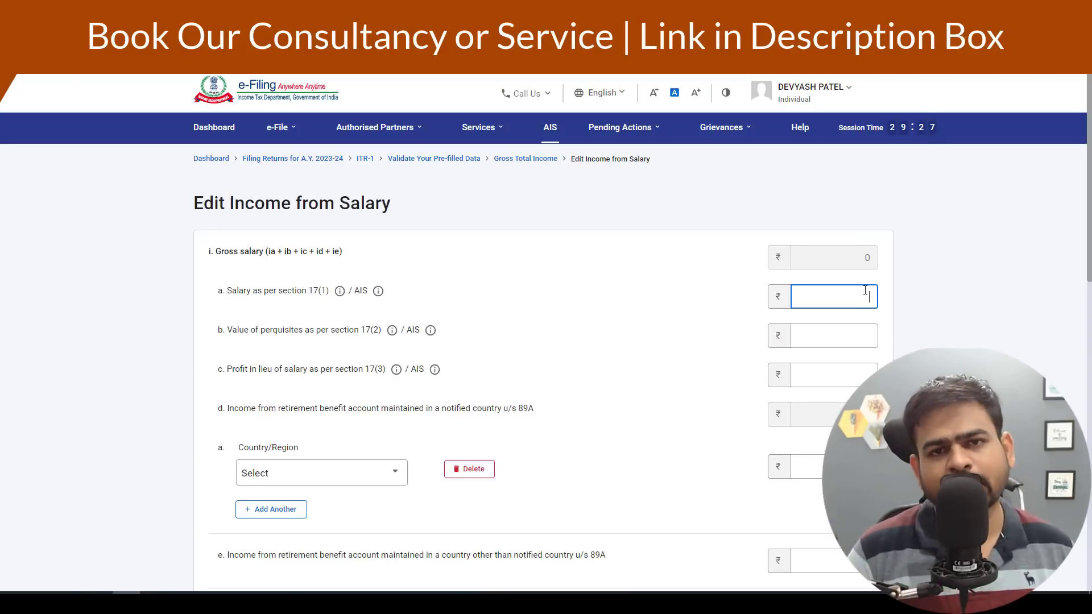
pyautogui.write('8,00,000')
# - Set the nature of exempt allowance to Sec 10(13A)-Allowance to meet expenditure incurred on house rent
pyautogui.scroll(-6, 543, 325)
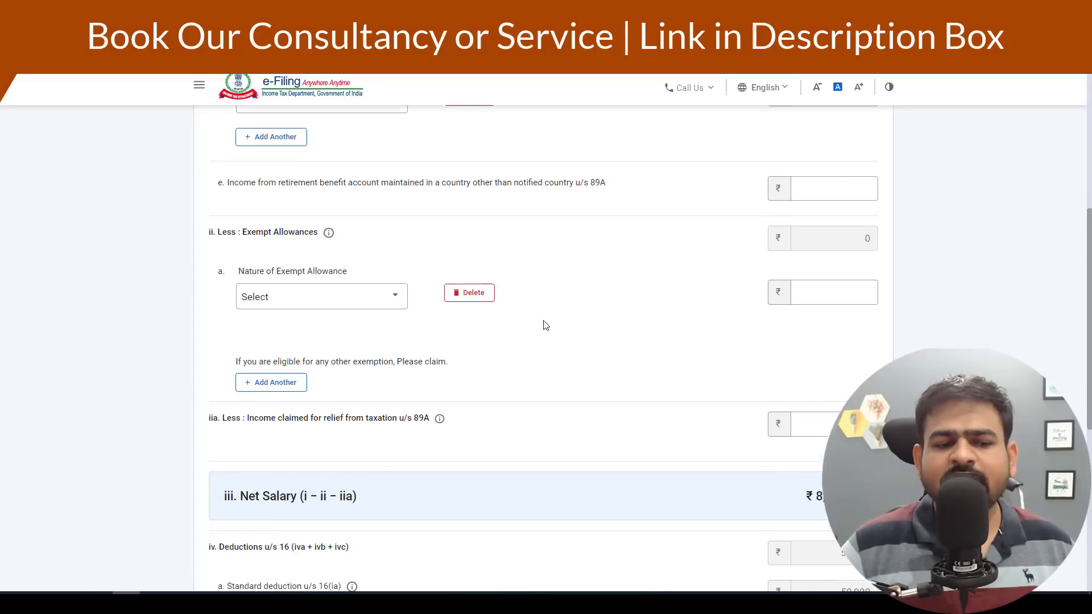
pyautogui.moveTo(232, 206); pyautogui.dragTo(311, 211)
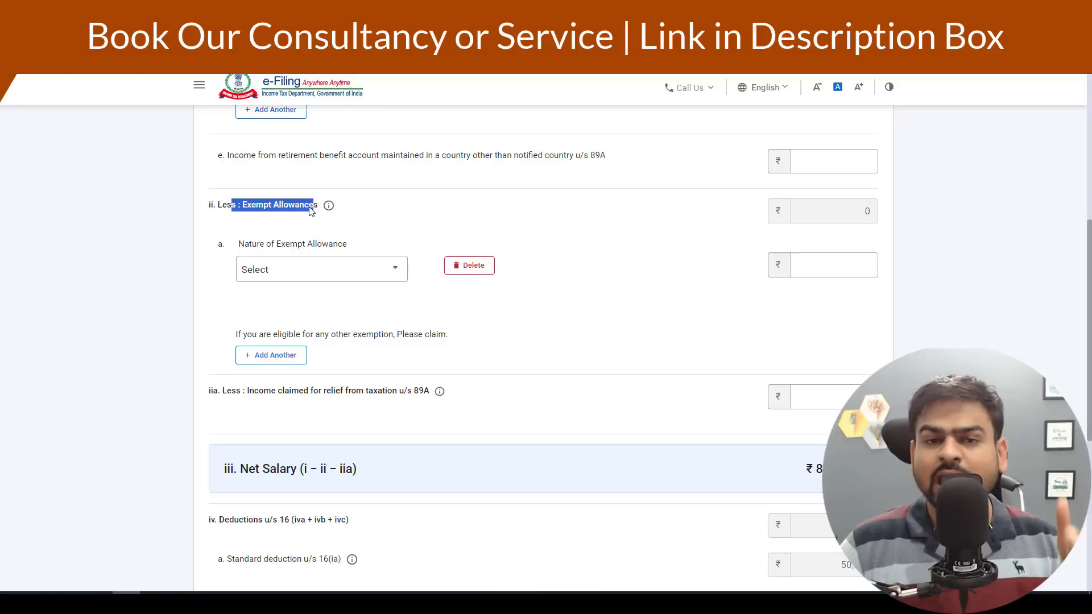
pyautogui.click(304, 273)
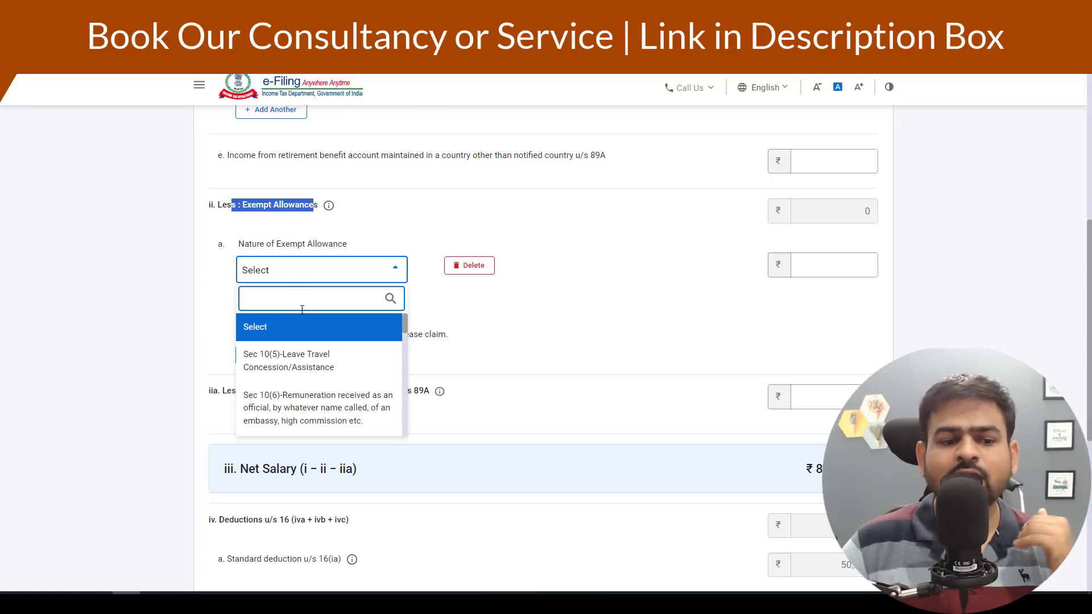
pyautogui.scroll(-4, 322, 363)
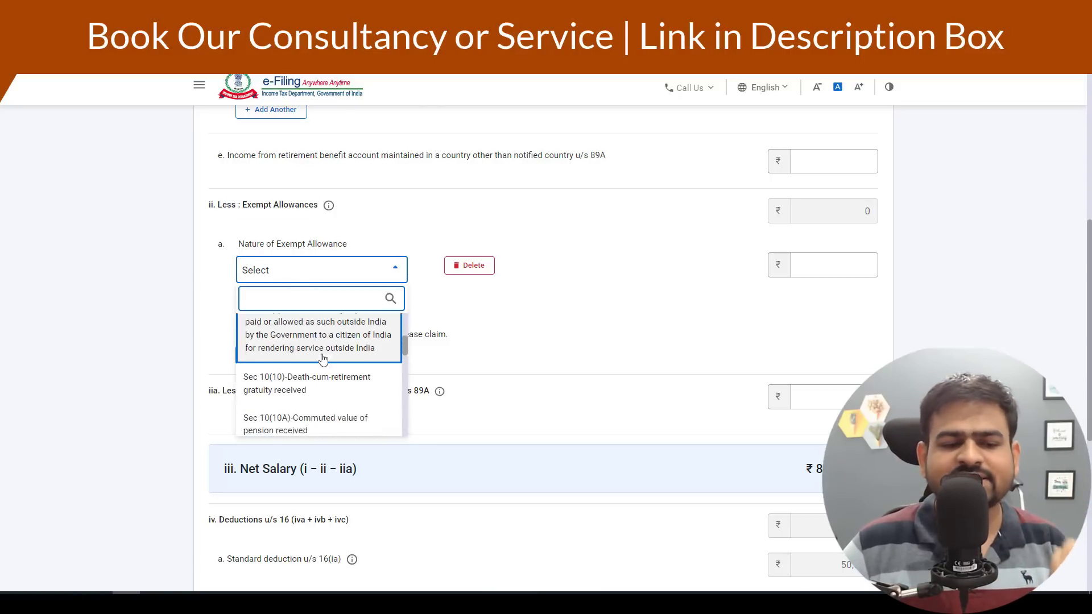
pyautogui.scroll(5, 322, 364)
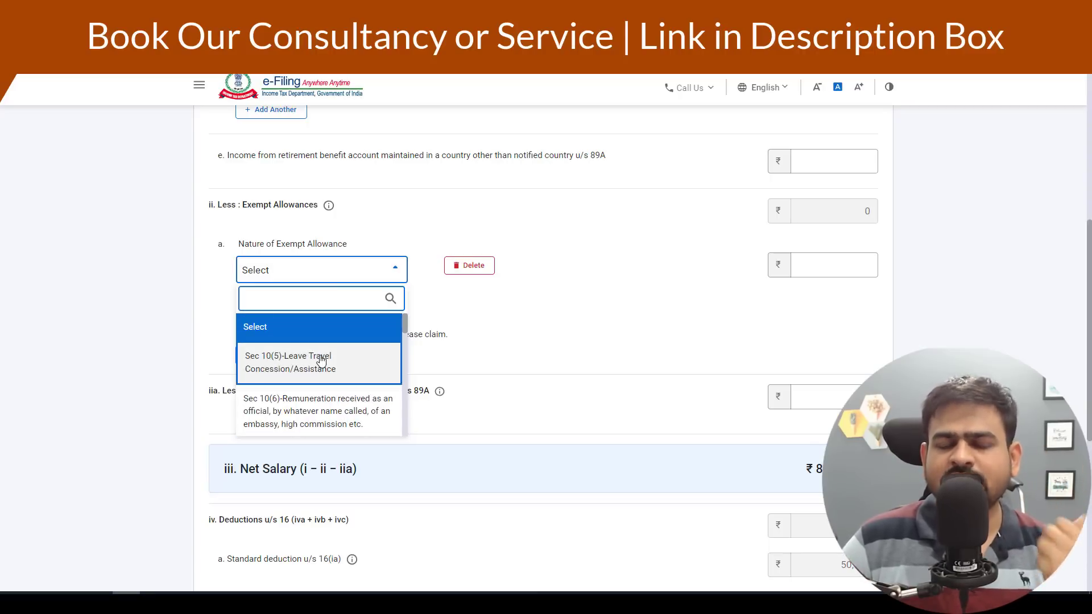
pyautogui.write('house')
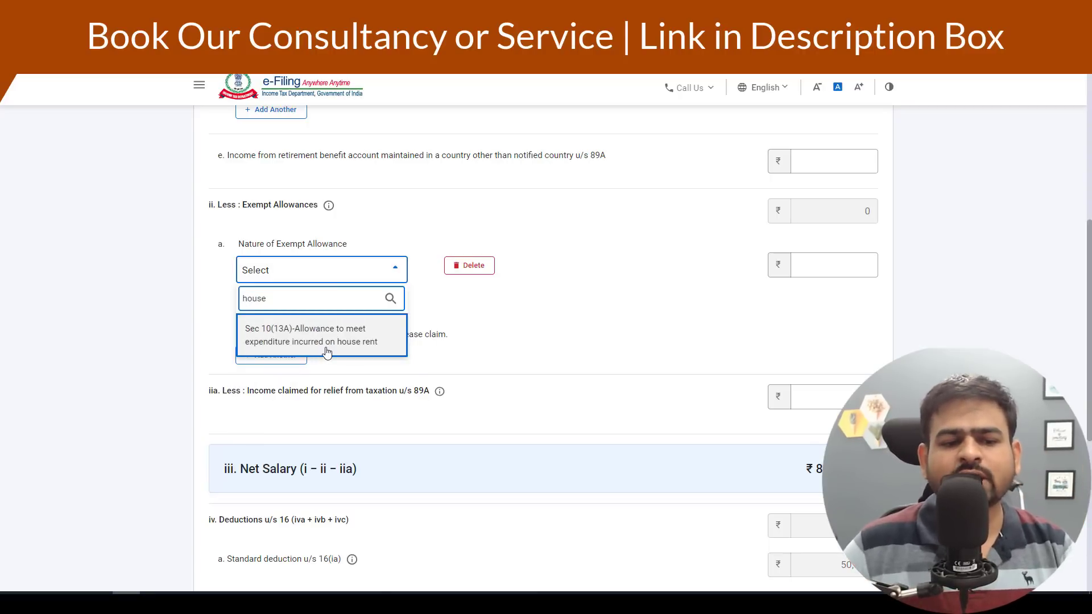
pyautogui.click(322, 357)
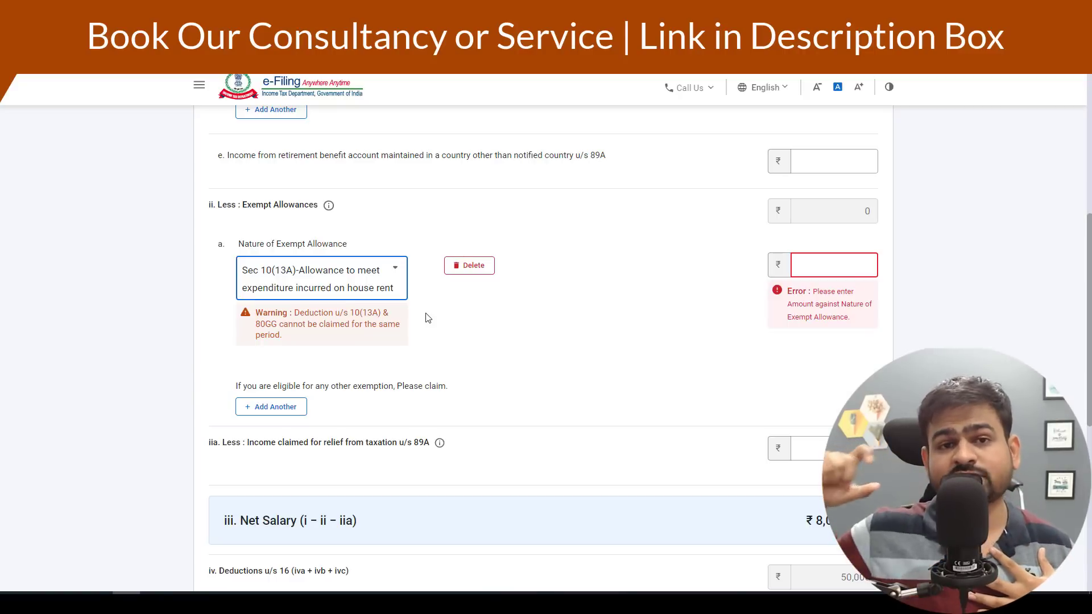
# - Consult the HRA exemption rules in the HRA calculation video on YouTube and return to the exempt allowance's amount
pyautogui.click(867, 270)
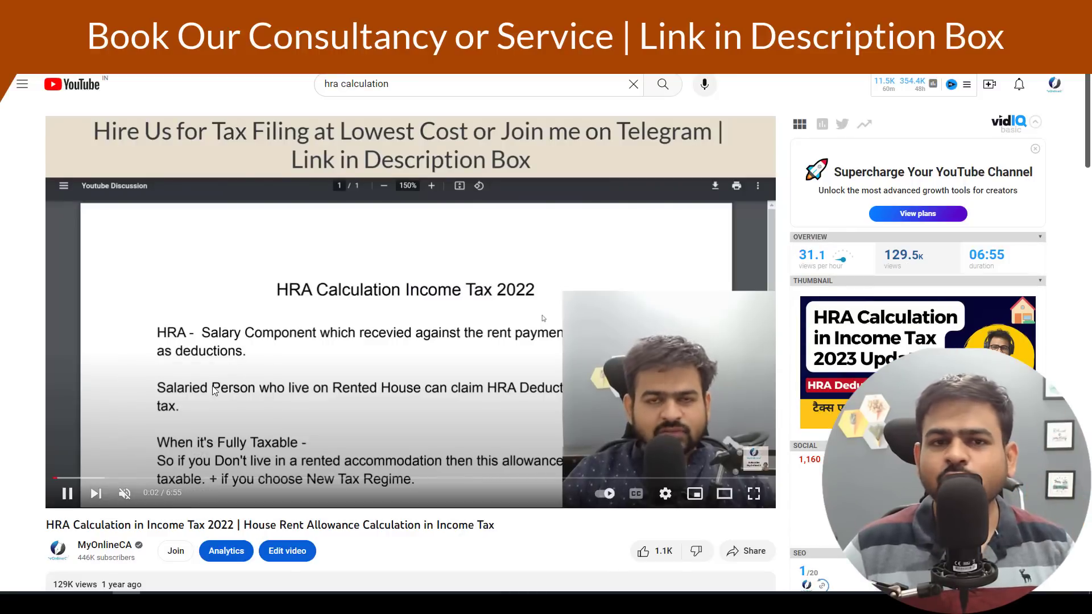
pyautogui.click(168, 477)
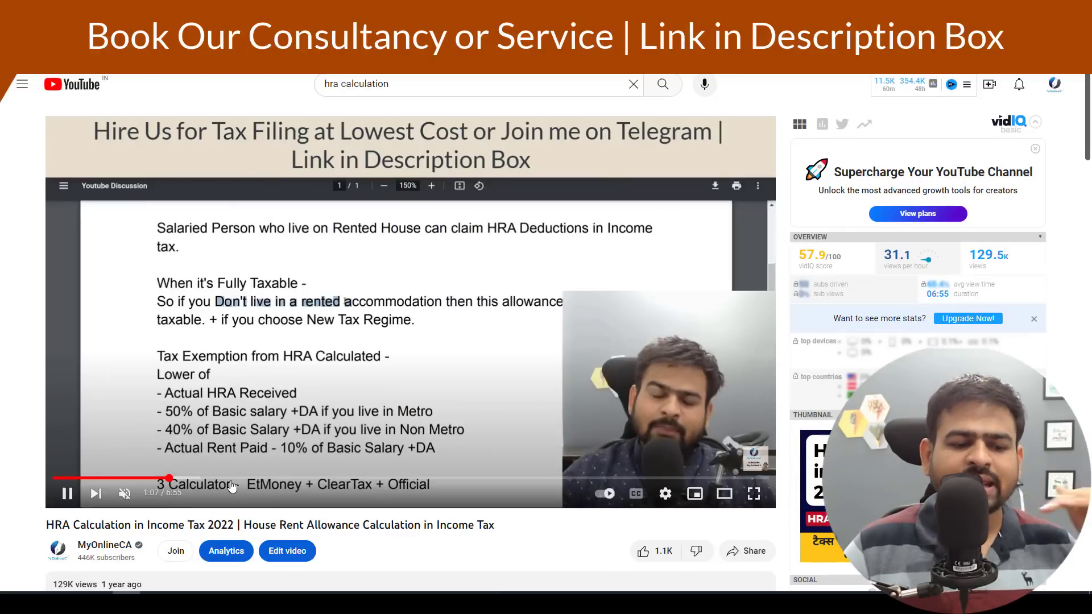
pyautogui.click(284, 415)
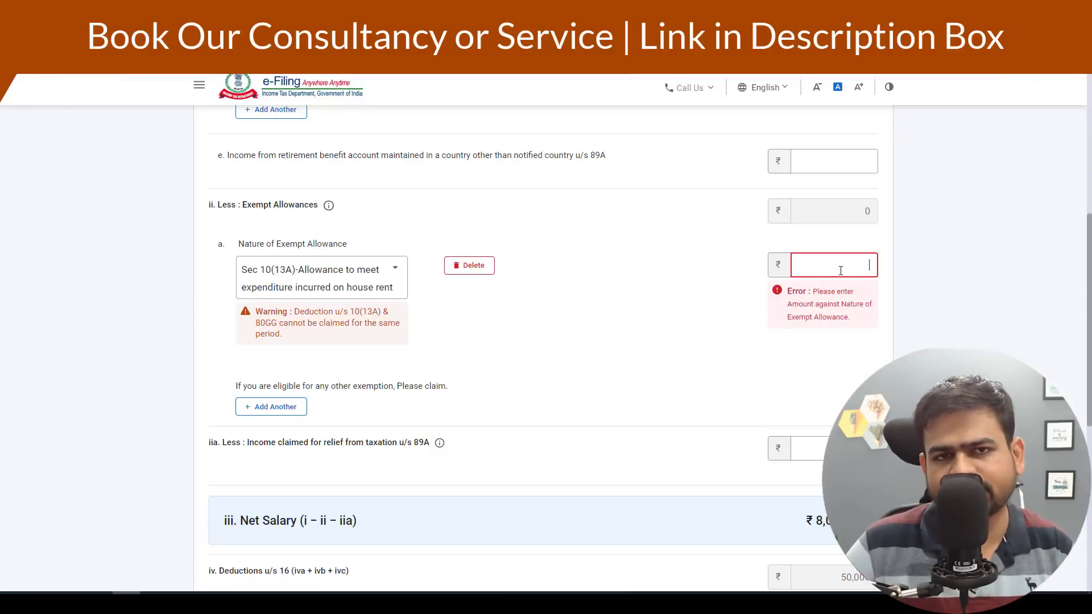
pyautogui.click(833, 275)
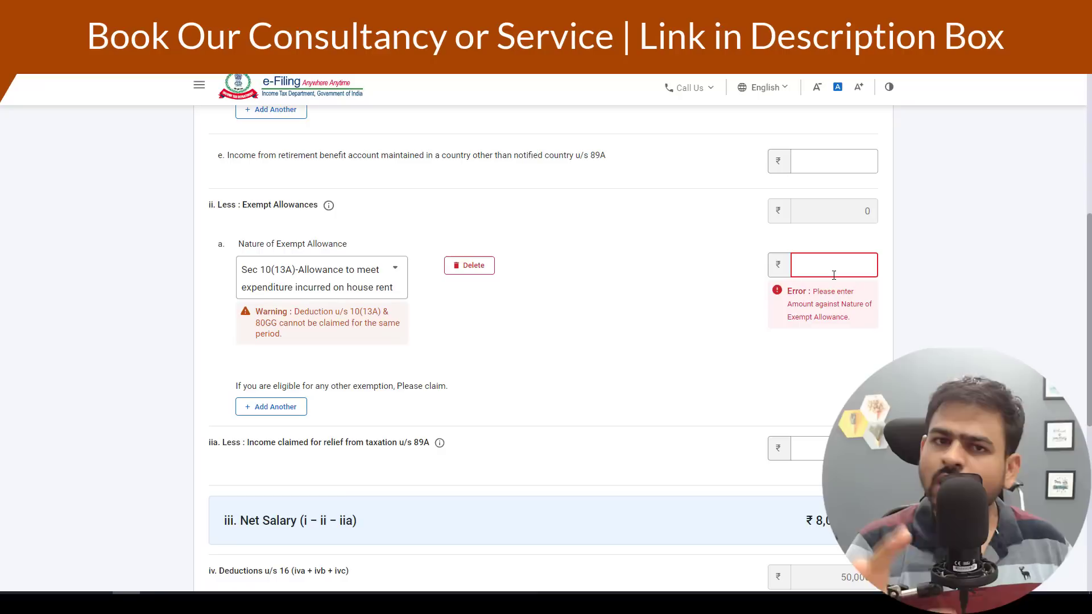
# - Change the nature of exempt allowance to Sec 10(5)-Leave Travel Concession/Assistance
pyautogui.click(342, 271)
pyautogui.write('ho')
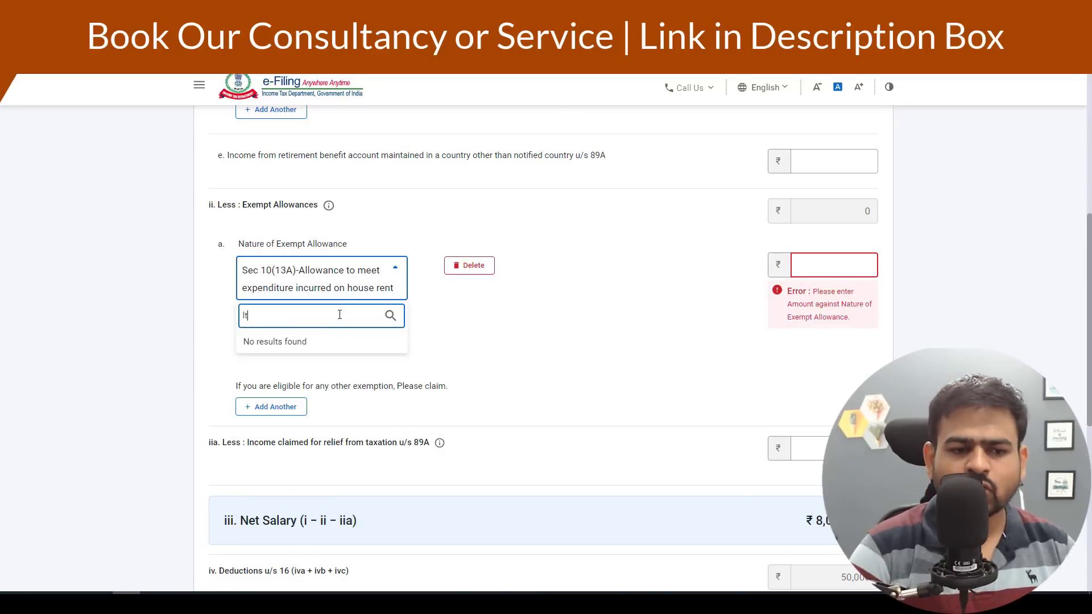
pyautogui.press('BackSpace')
pyautogui.press('BackSpace')
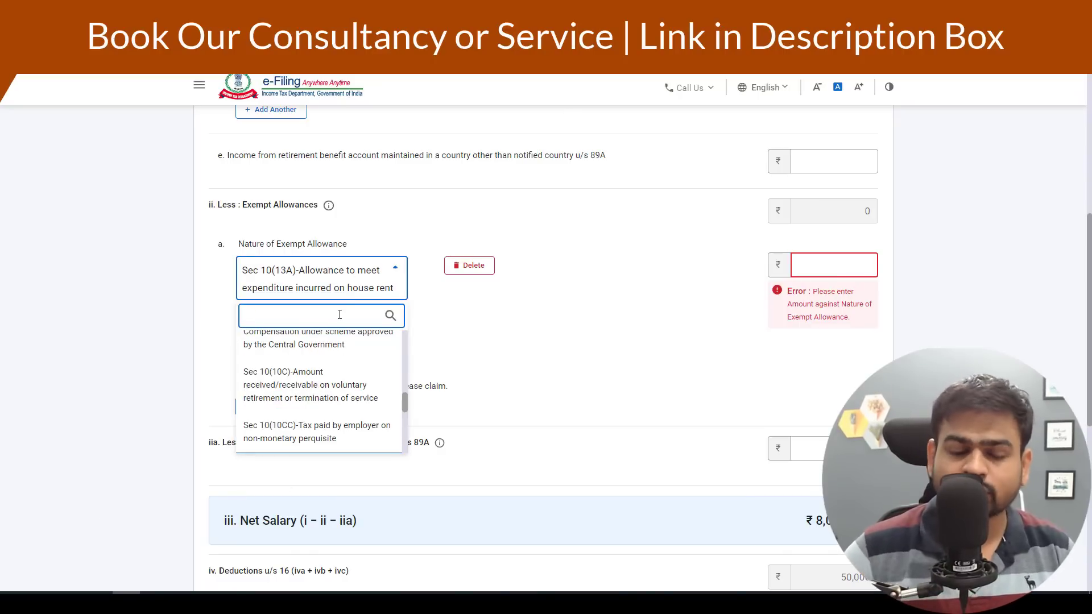
pyautogui.scroll(5, 319, 387)
pyautogui.click(314, 385)
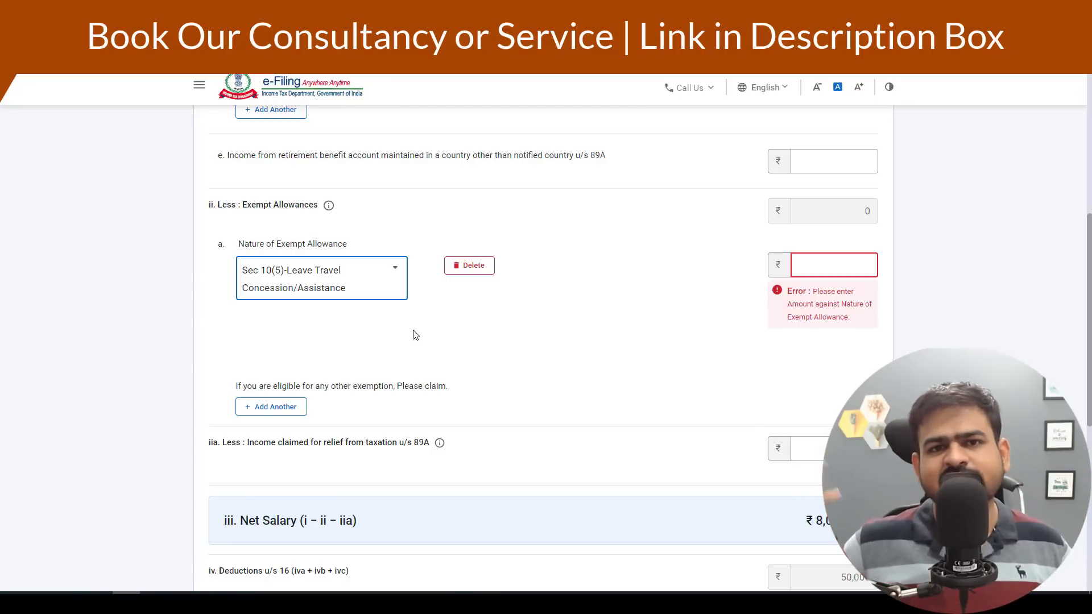
# - Set the nature of exempt allowance to Any Other and fill in its exempt amount
pyautogui.click(312, 263)
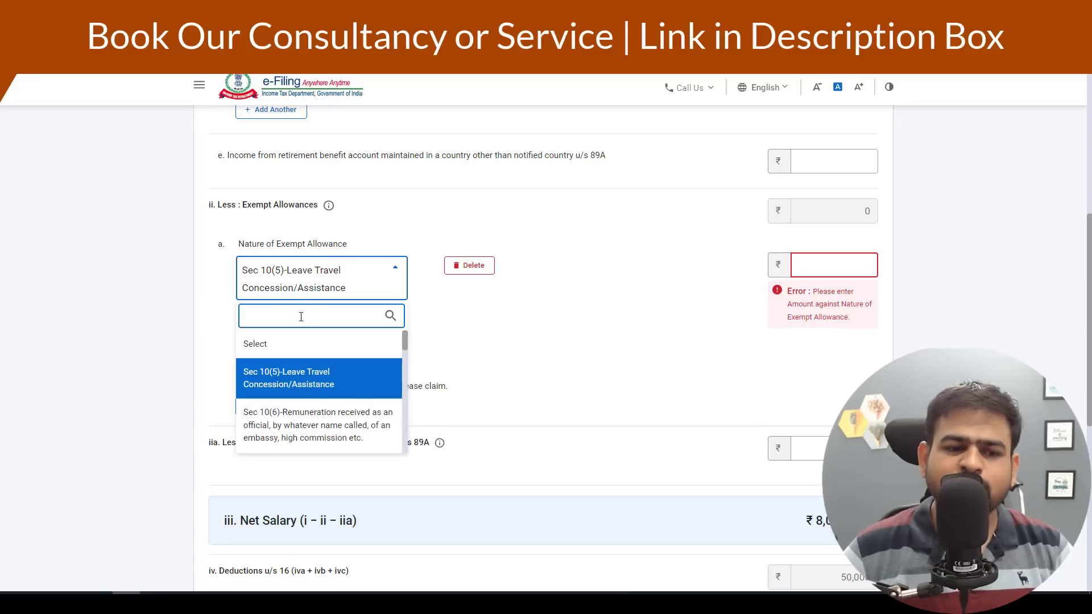
pyautogui.write('ANY')
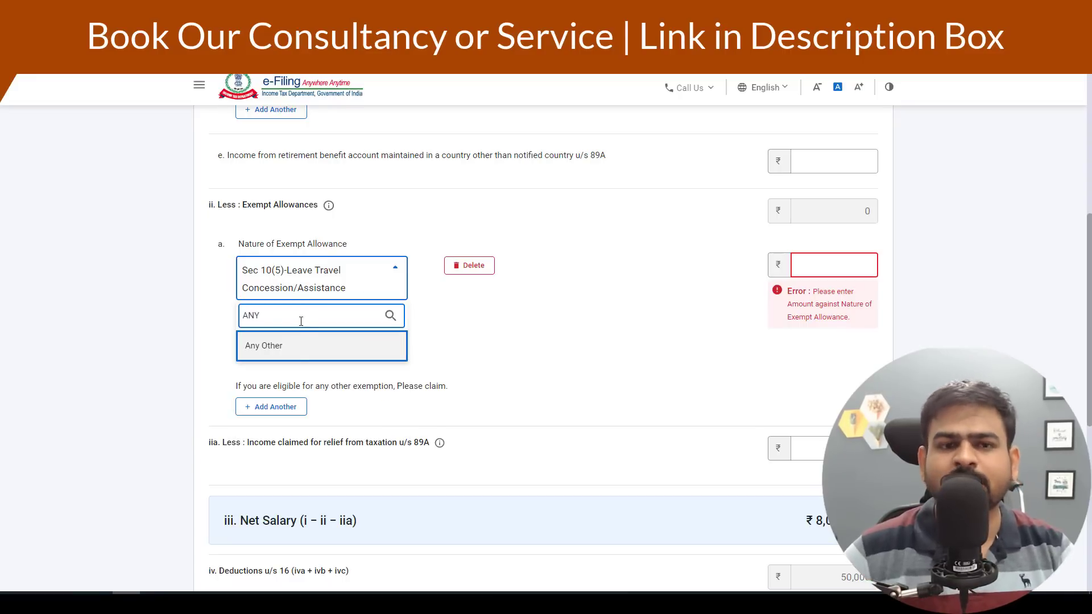
pyautogui.click(302, 348)
pyautogui.click(319, 339)
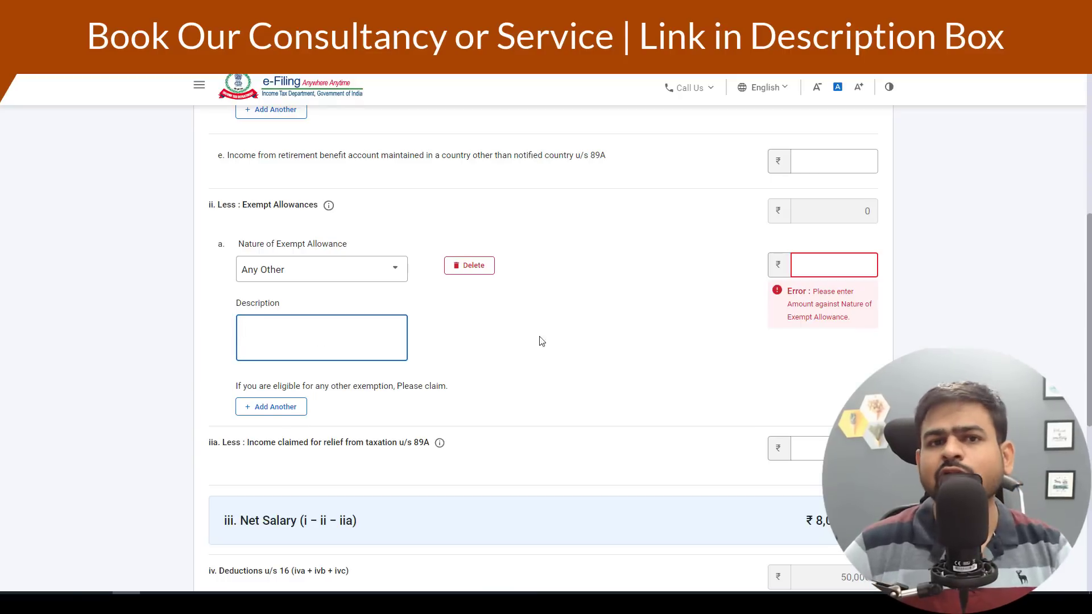
pyautogui.click(841, 271)
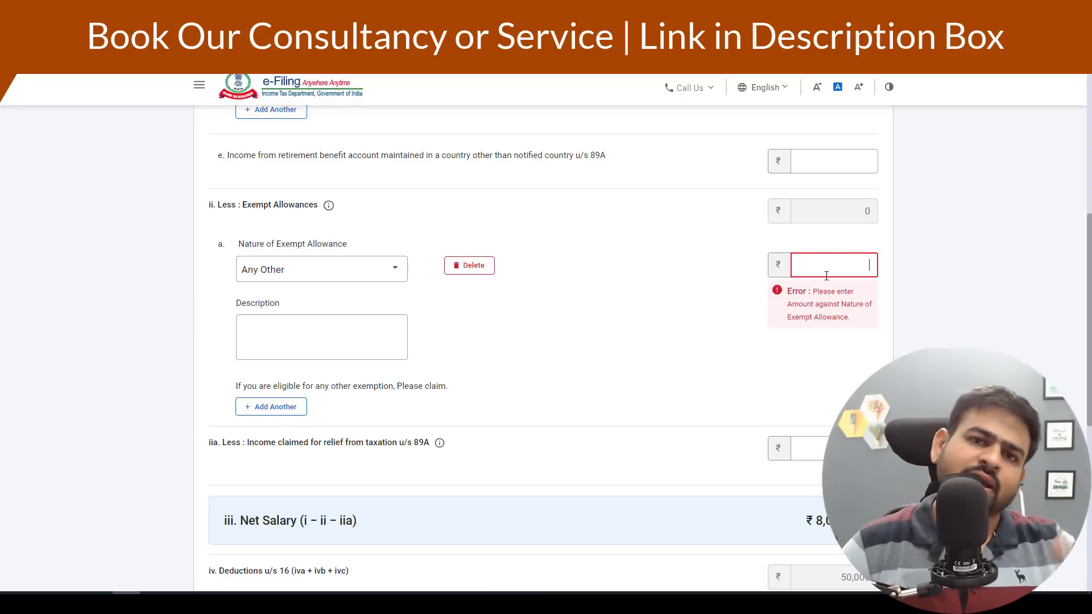
# - Check the standard deduction and professional tax under section 16 and save the salary income details
pyautogui.scroll(-5, 640, 290)
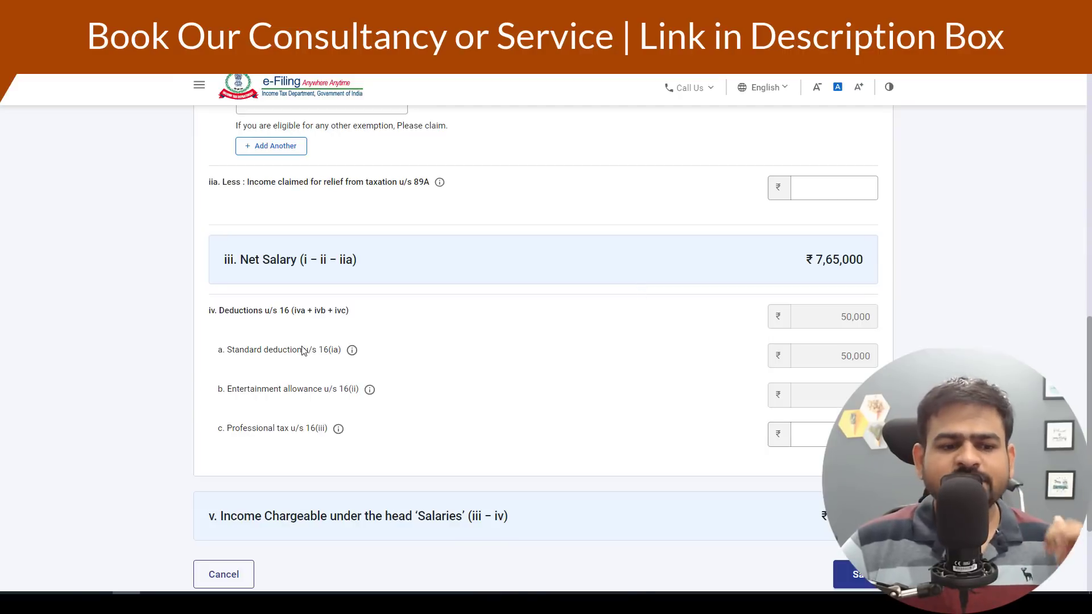
pyautogui.moveTo(302, 350); pyautogui.dragTo(317, 351)
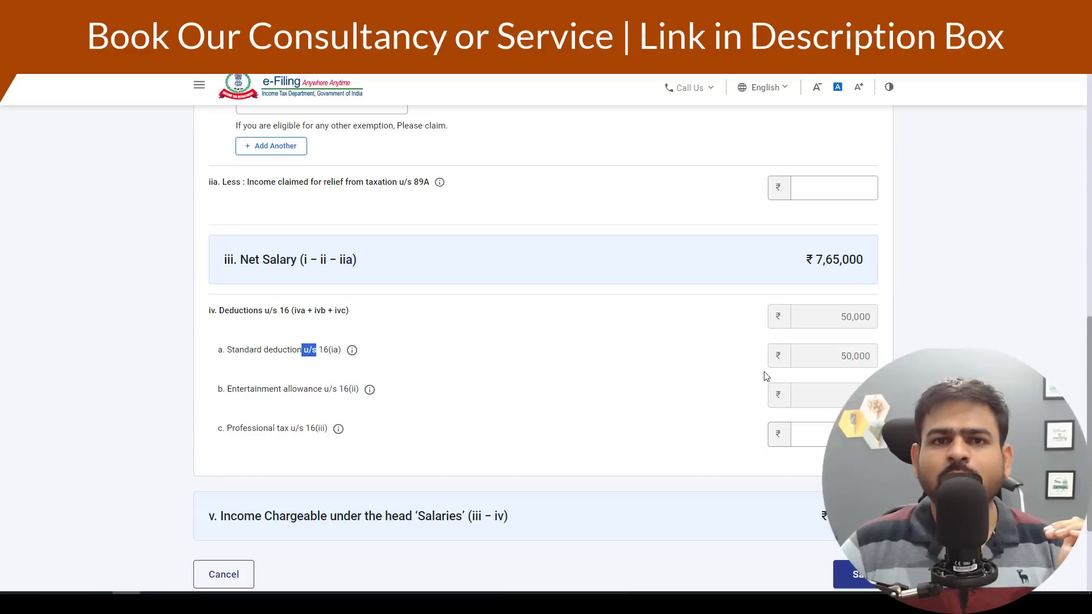
pyautogui.moveTo(248, 429); pyautogui.dragTo(301, 435)
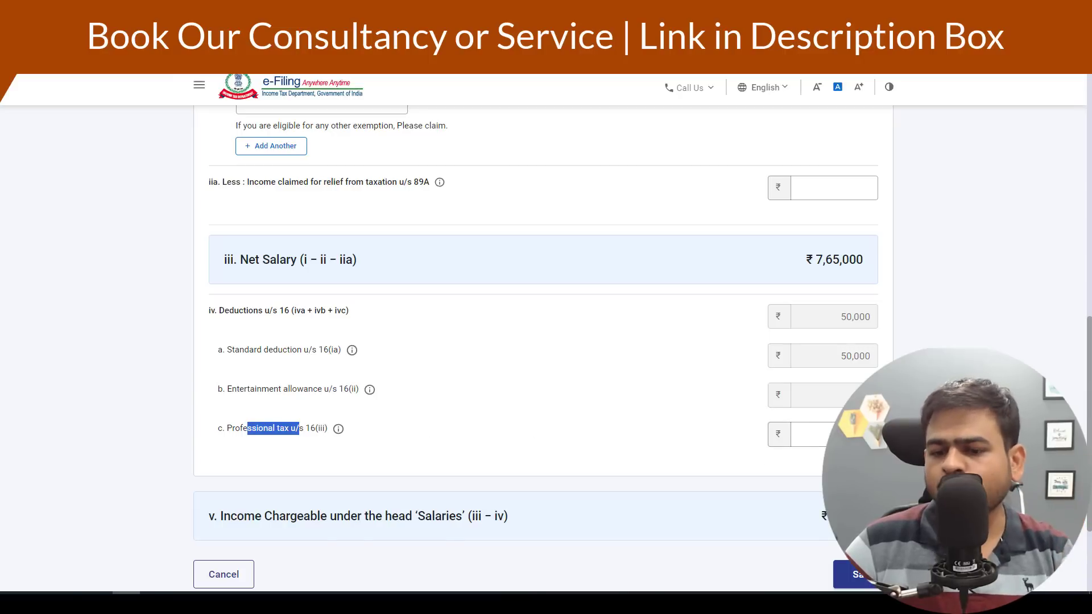
pyautogui.click(813, 435)
pyautogui.scroll(-2, 543, 341)
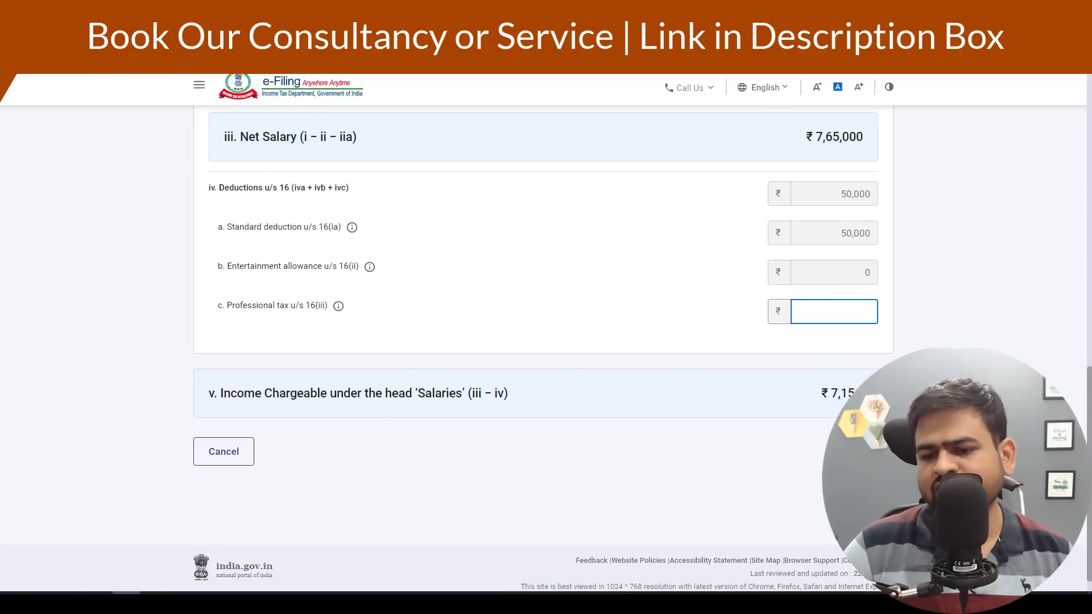
pyautogui.click(847, 452)
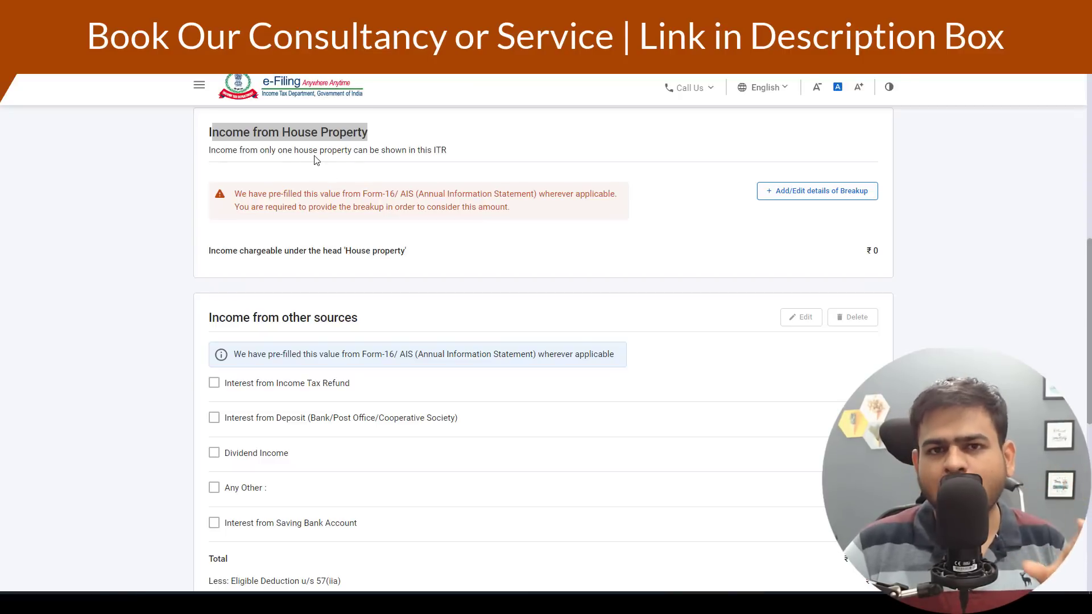
# - Open the house property breakup, set the property type to Self Occupied and enter 2,00,000 as interest payable on borrowed capital
pyautogui.click(830, 191)
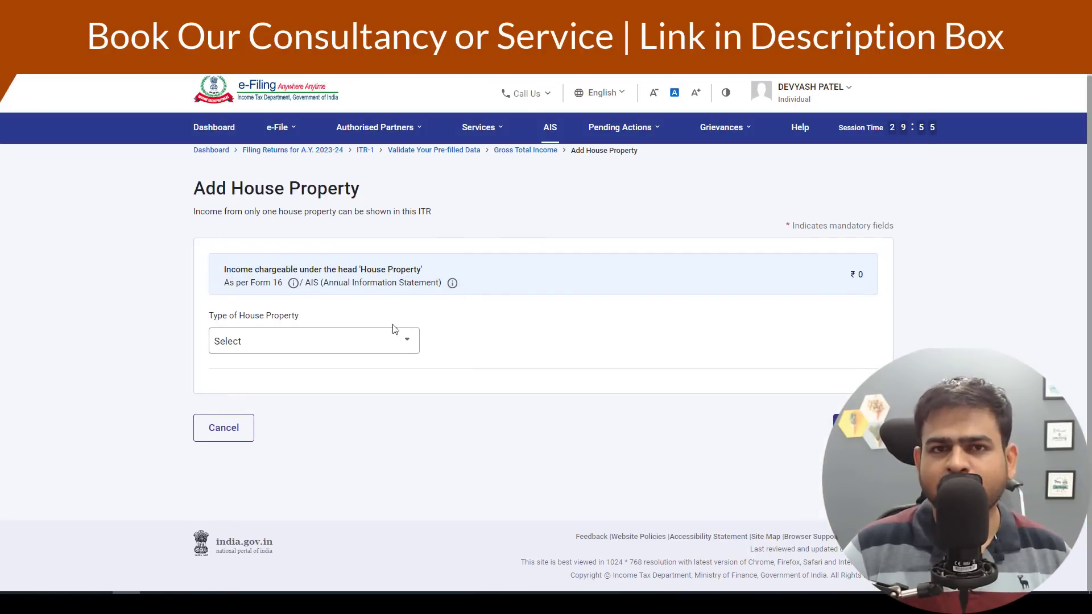
pyautogui.click(375, 340)
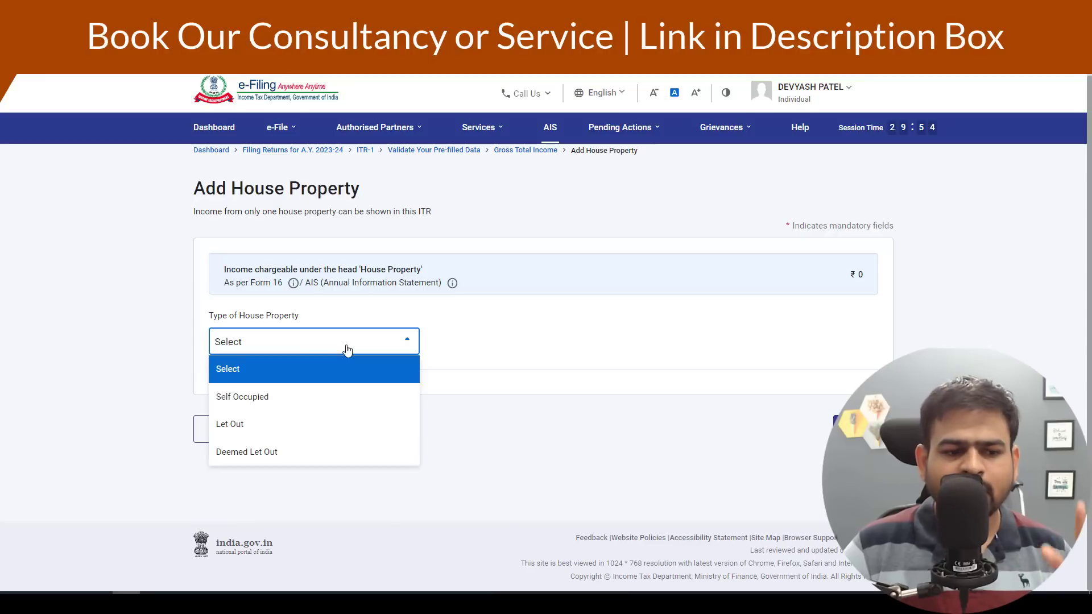
pyautogui.click(322, 404)
pyautogui.moveTo(215, 377); pyautogui.dragTo(324, 385)
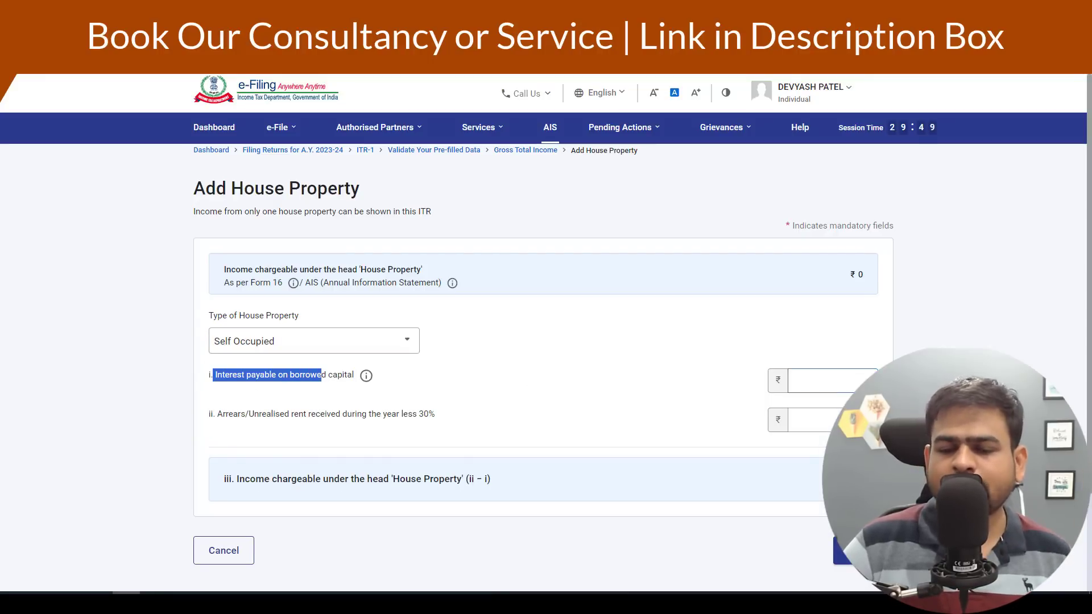
pyautogui.click(808, 379)
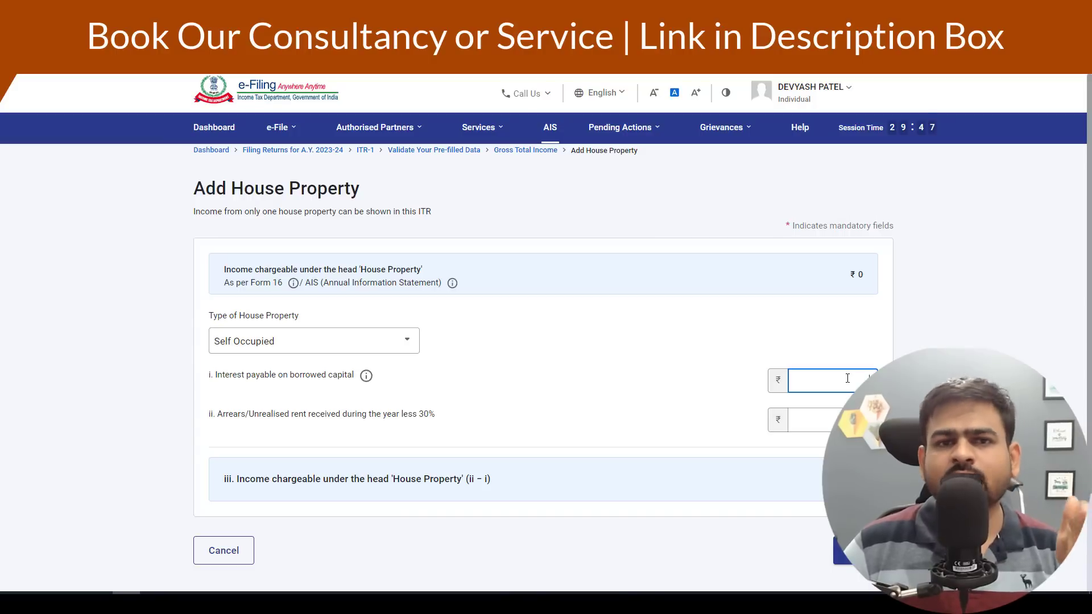
pyautogui.write('2,00,000')
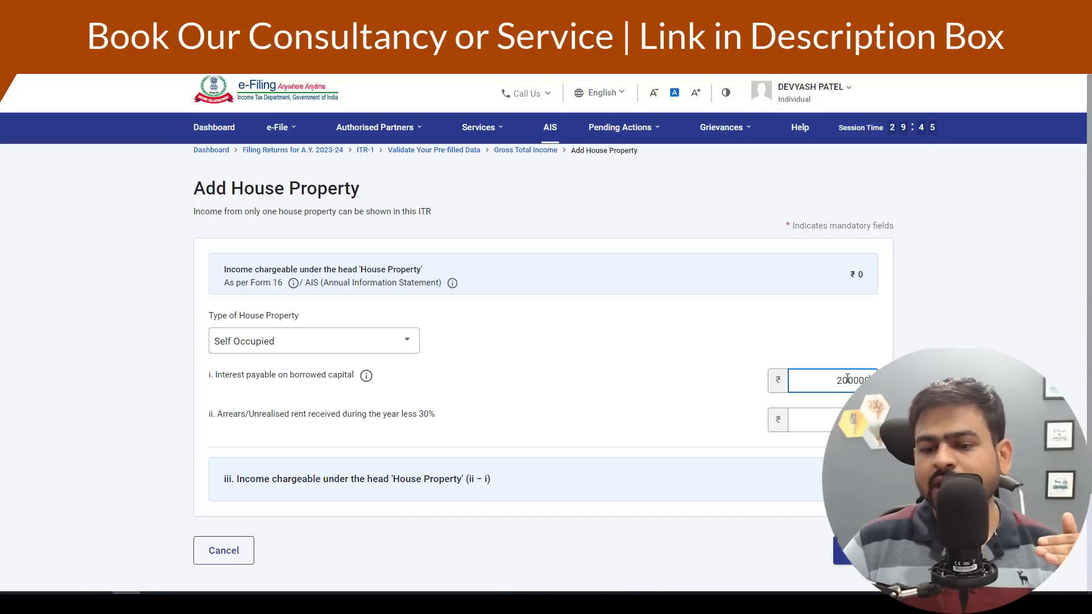
pyautogui.click(771, 352)
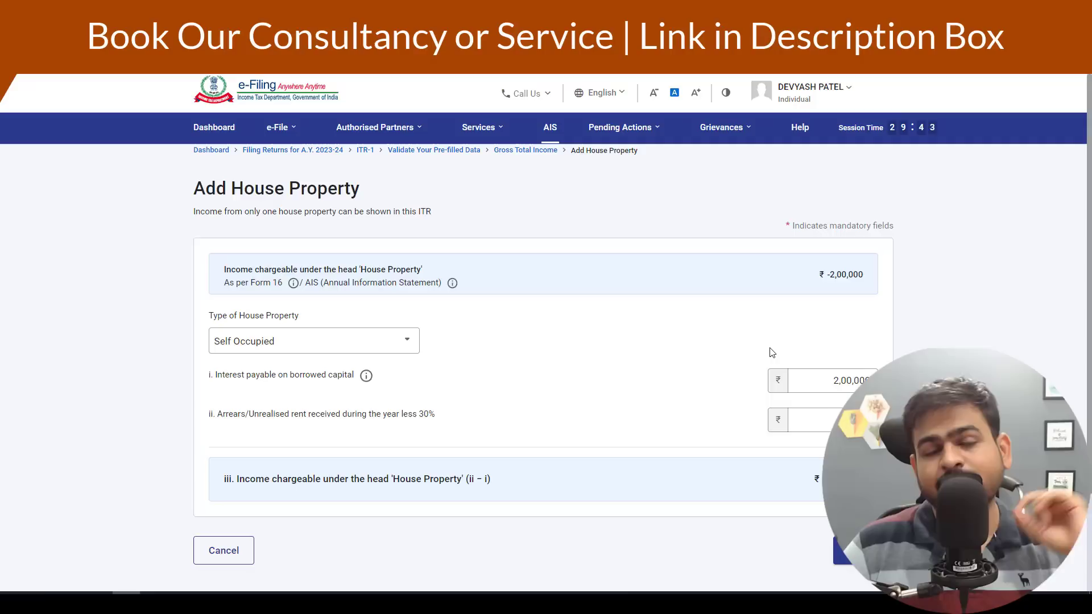
pyautogui.doubleClick(816, 378)
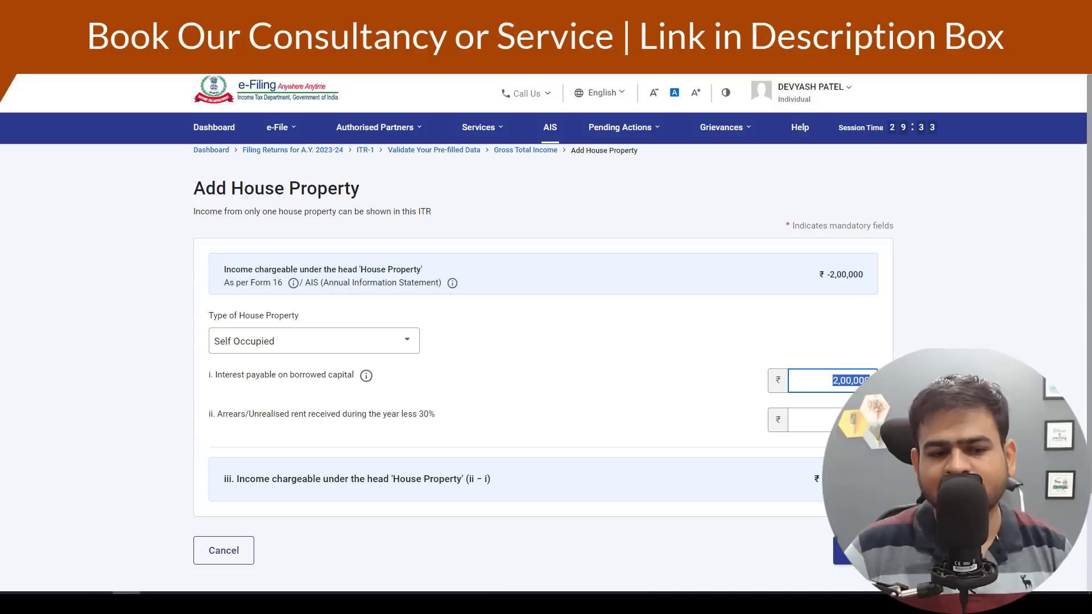
# - Change the type of house property to Let Out and look through its rent, tax and interest fields
pyautogui.click(386, 348)
pyautogui.click(296, 429)
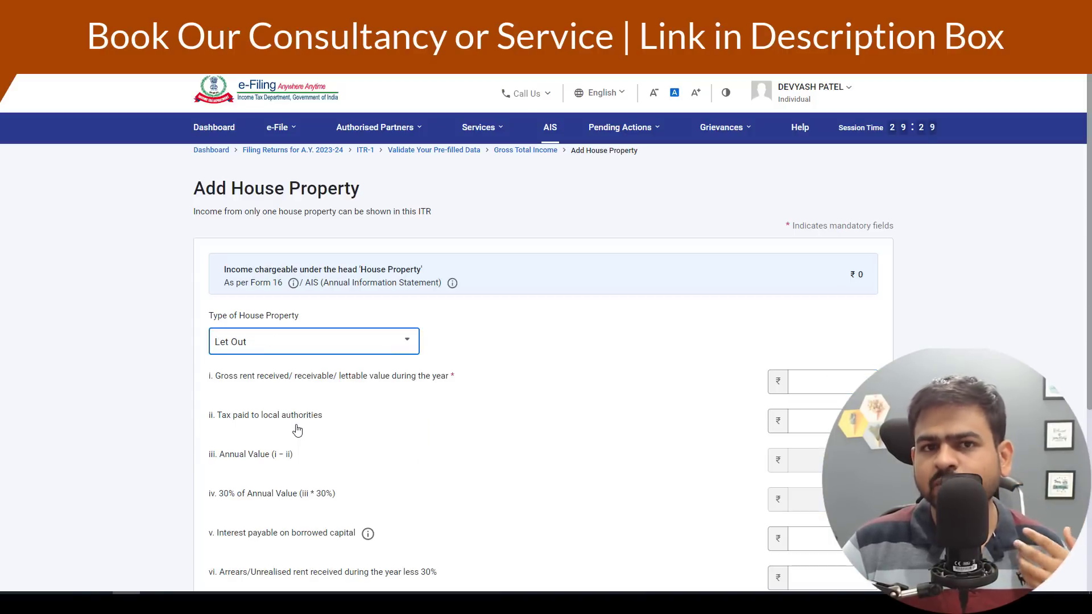
pyautogui.scroll(-3, 233, 347)
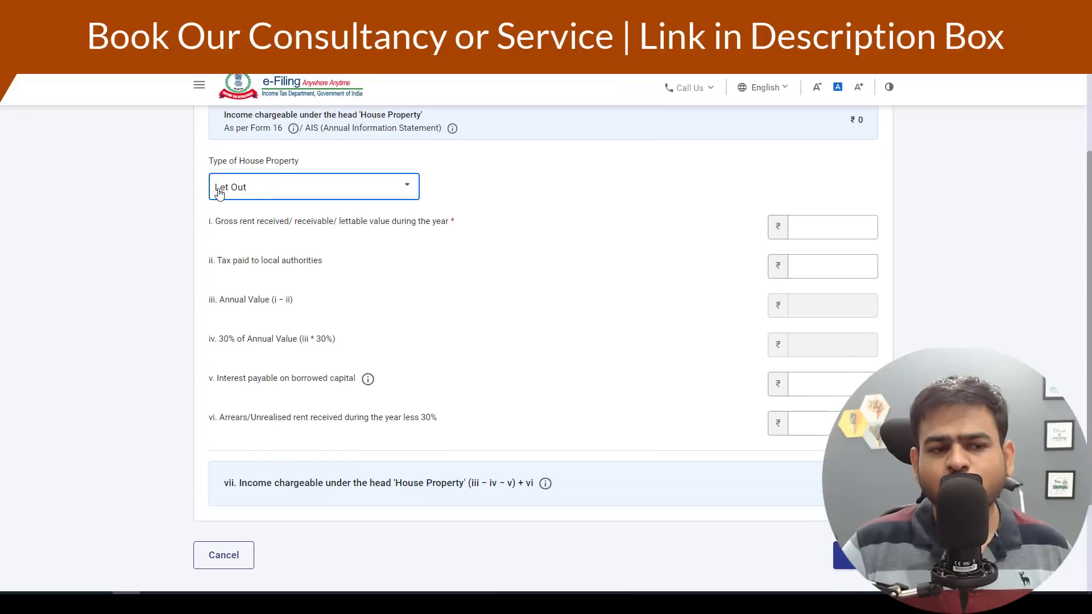
# - Enter 2,40,000 as gross rent received and 10,000 as tax paid to local authorities for the let-out property
pyautogui.click(834, 232)
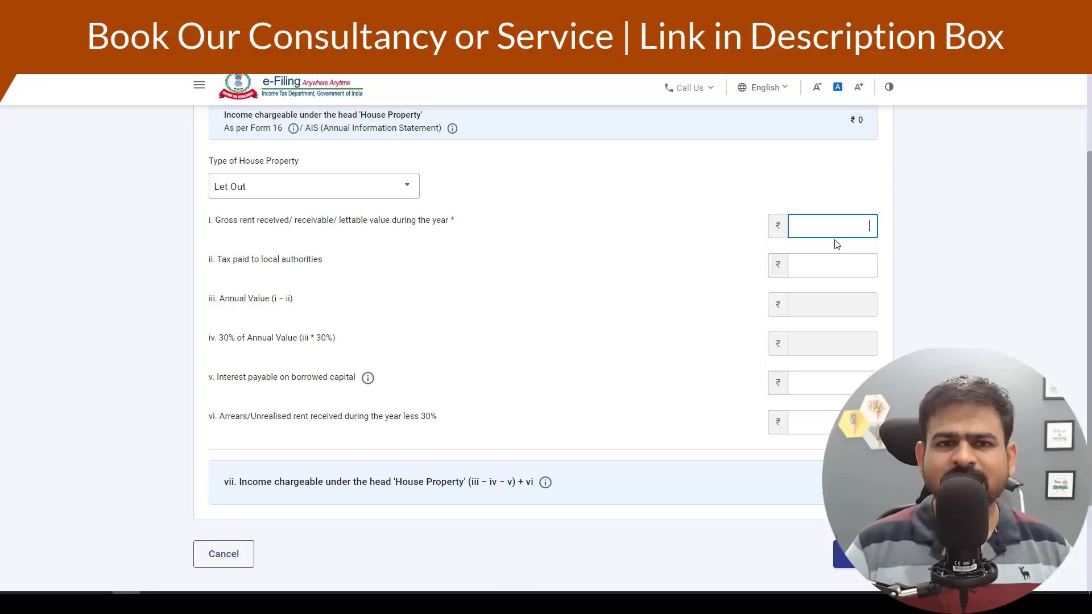
pyautogui.write('240000')
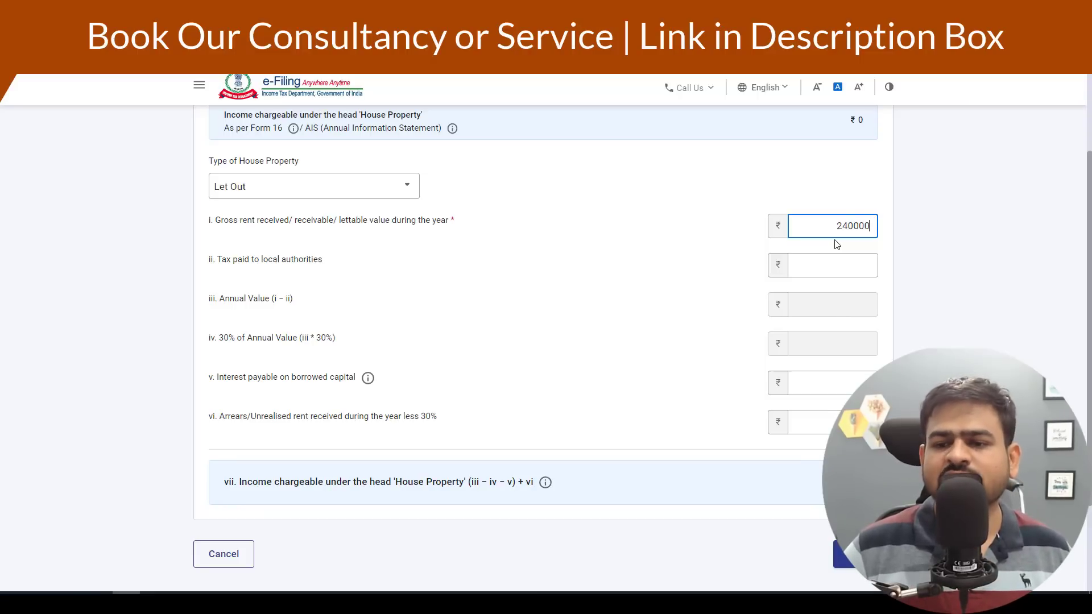
pyautogui.click(669, 253)
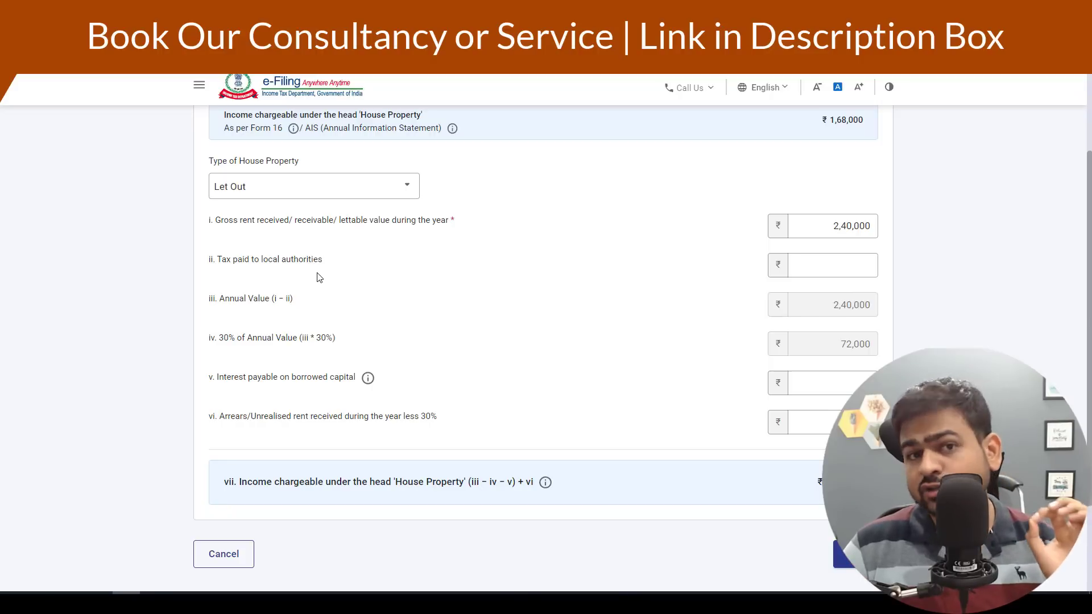
pyautogui.press('Tab')
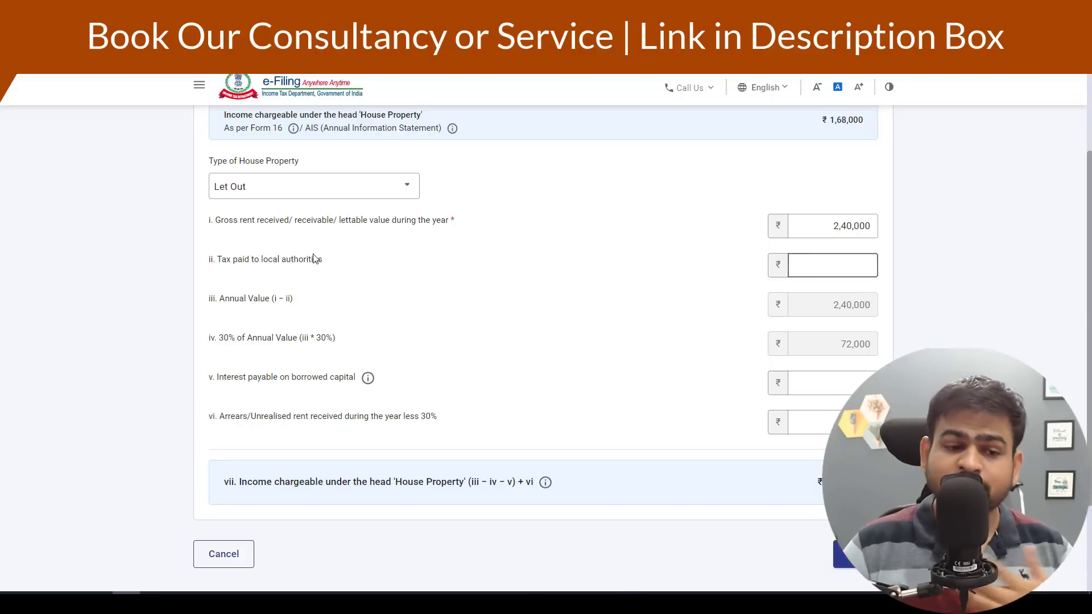
pyautogui.click(802, 260)
pyautogui.write('1')
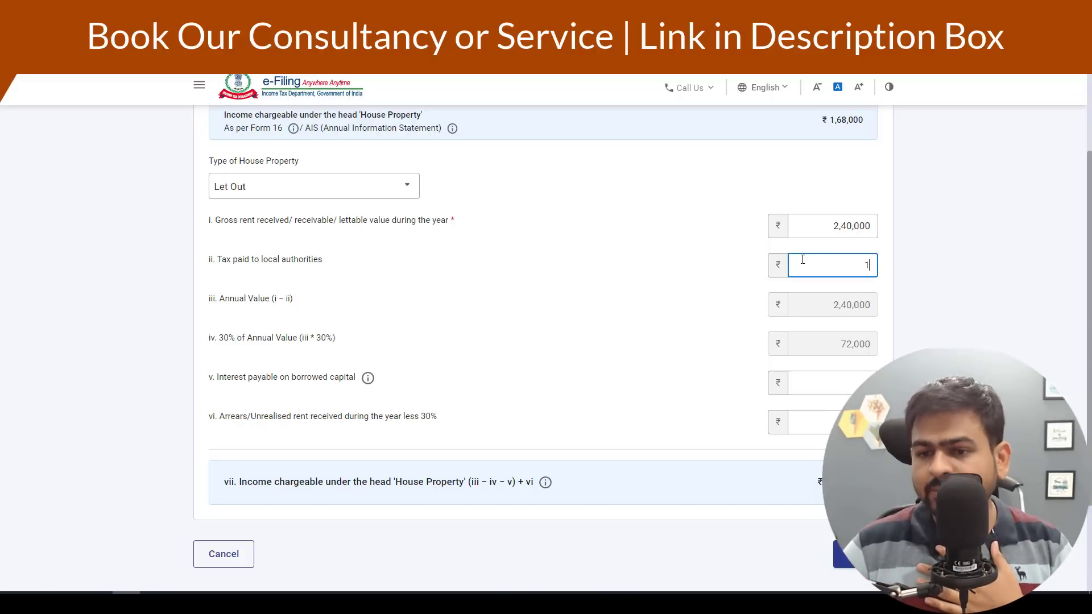
pyautogui.write('0000')
pyautogui.click(684, 277)
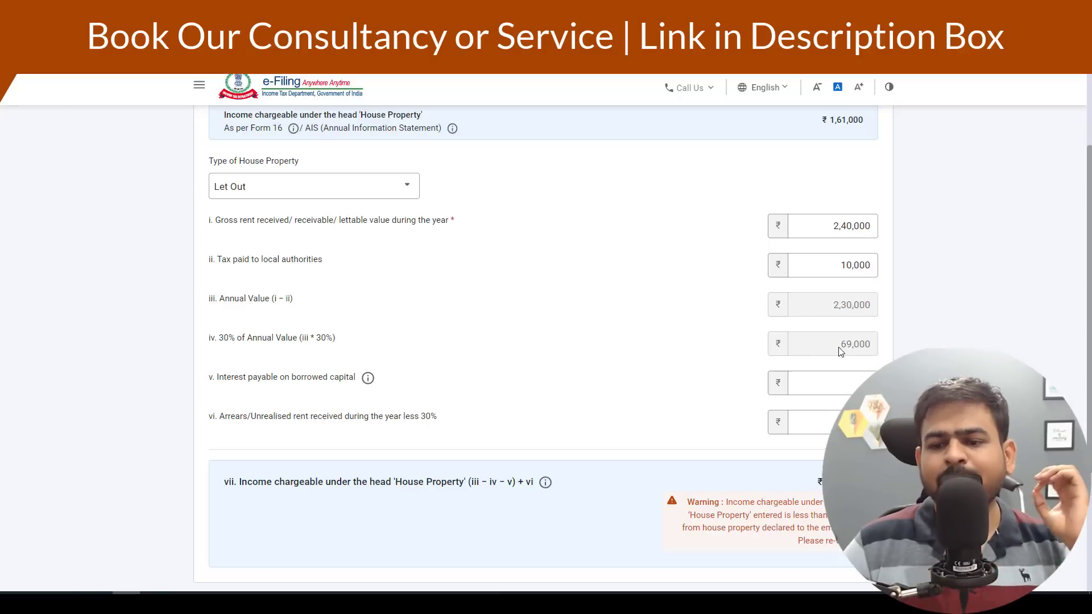
# - Check the 30% of annual value and the field for interest payable on borrowed capital of the let-out property
pyautogui.moveTo(838, 344); pyautogui.dragTo(864, 346)
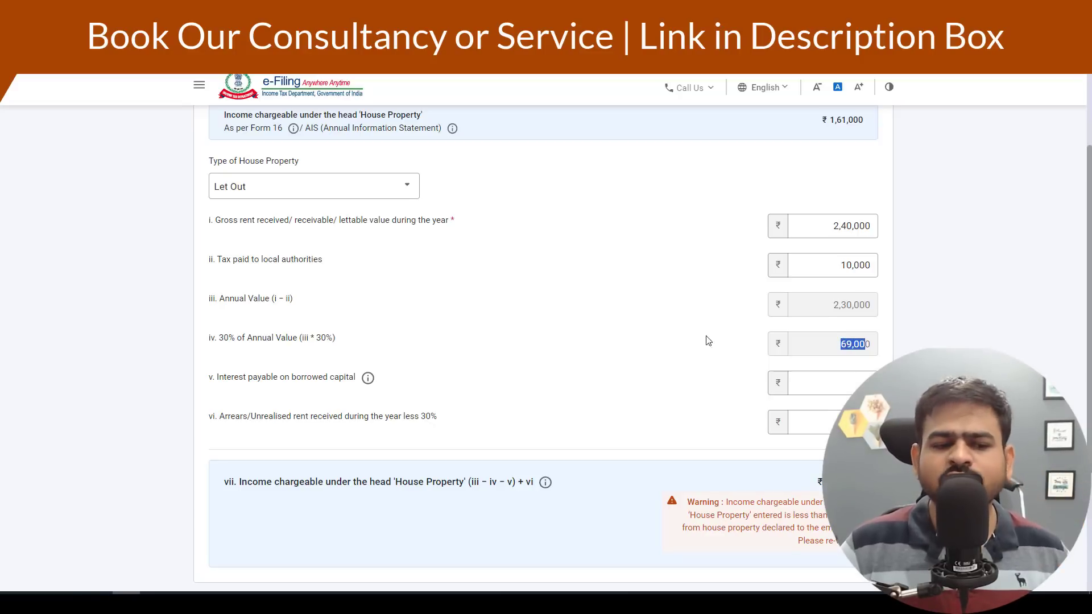
pyautogui.click(692, 344)
pyautogui.scroll(-2, 693, 343)
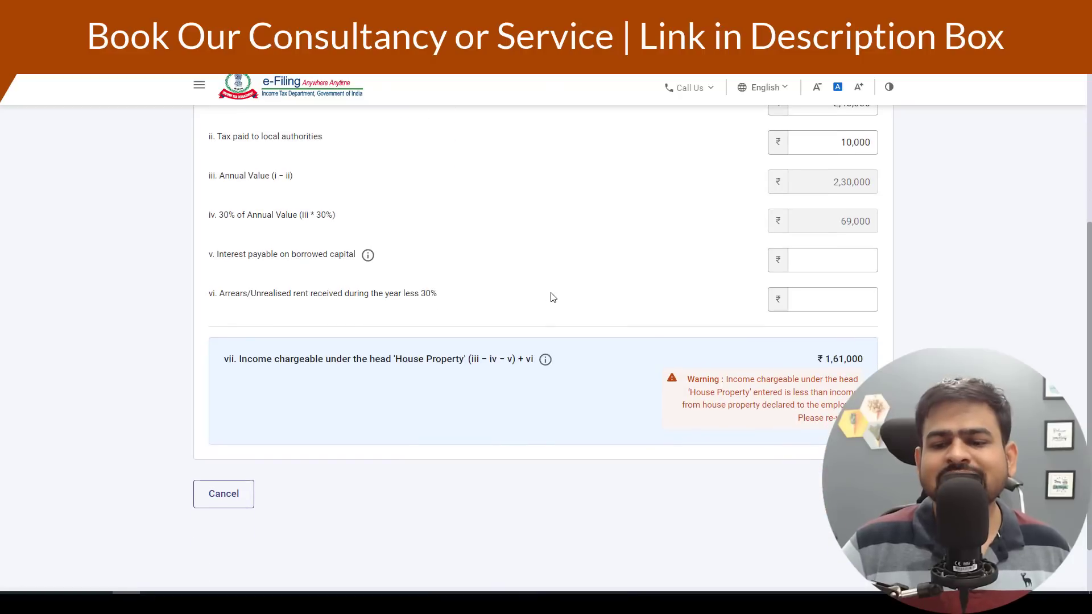
pyautogui.click(246, 259)
pyautogui.moveTo(239, 257); pyautogui.dragTo(341, 262)
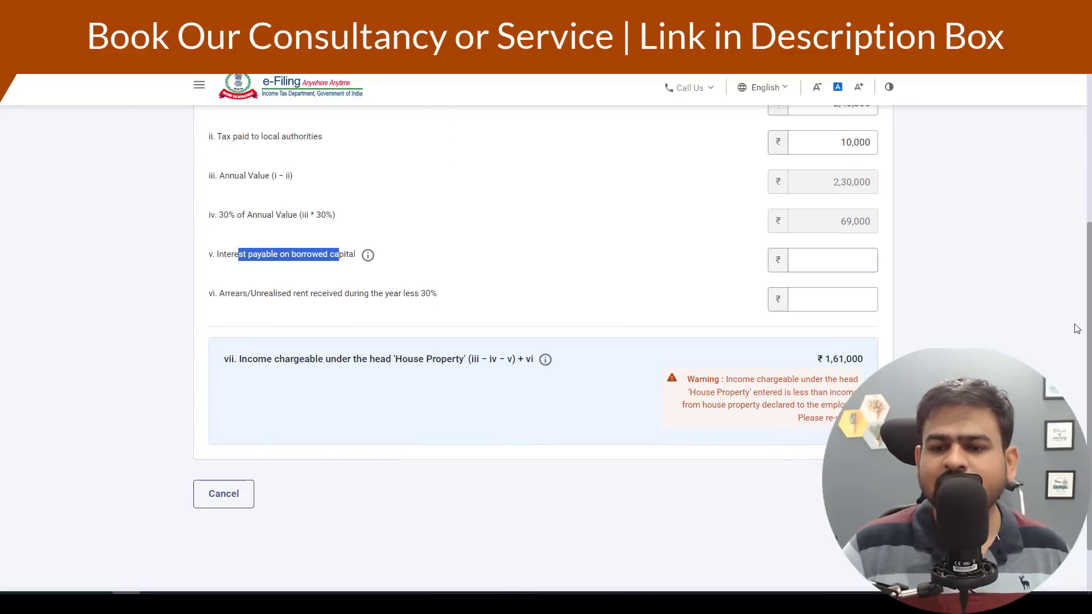
pyautogui.click(868, 261)
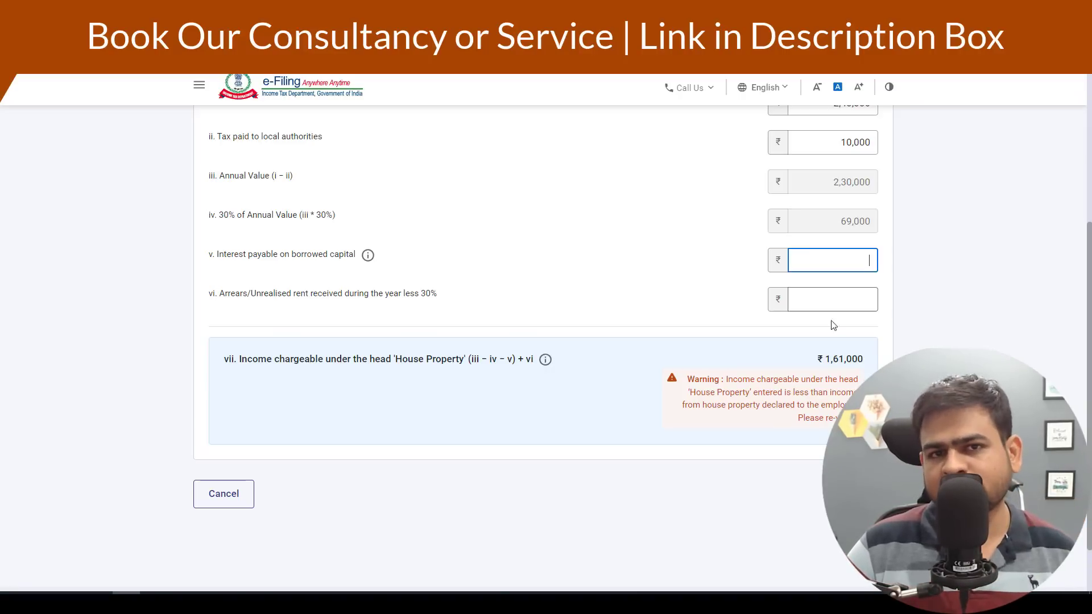
# - Review the pre-filled income from other sources in the income summary and open the form for adding another income there
pyautogui.scroll(5, 675, 285)
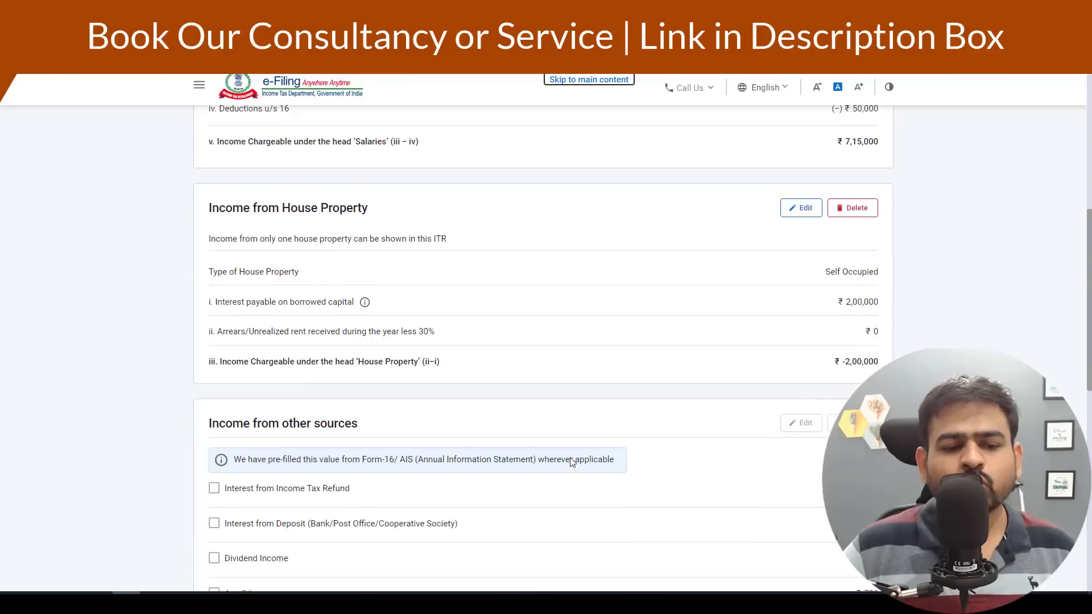
pyautogui.scroll(-3, 288, 247)
pyautogui.moveTo(243, 224); pyautogui.dragTo(364, 228)
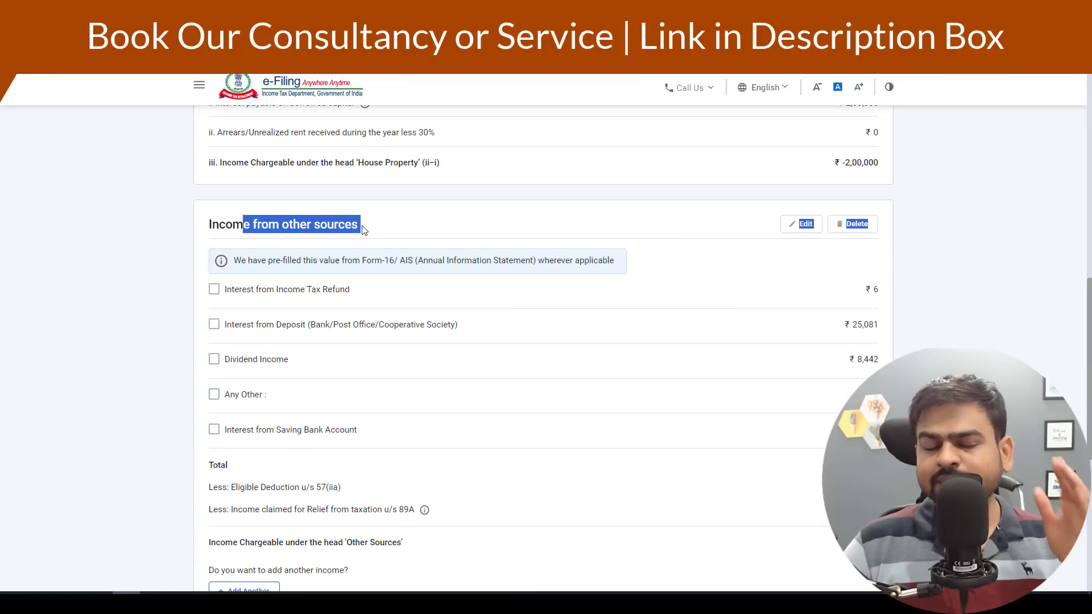
pyautogui.scroll(-3, 397, 249)
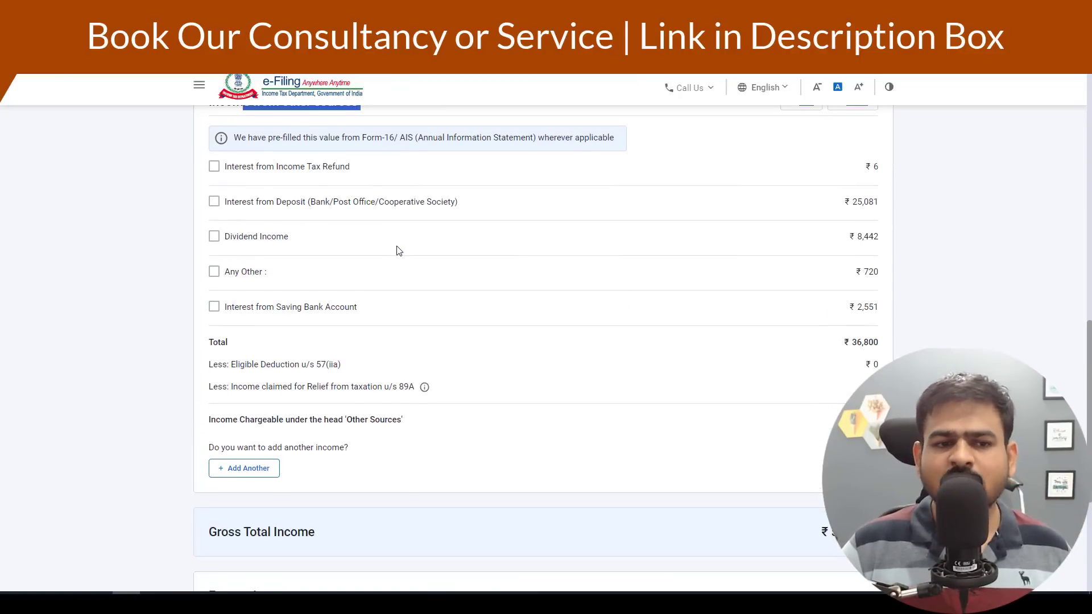
pyautogui.click(268, 467)
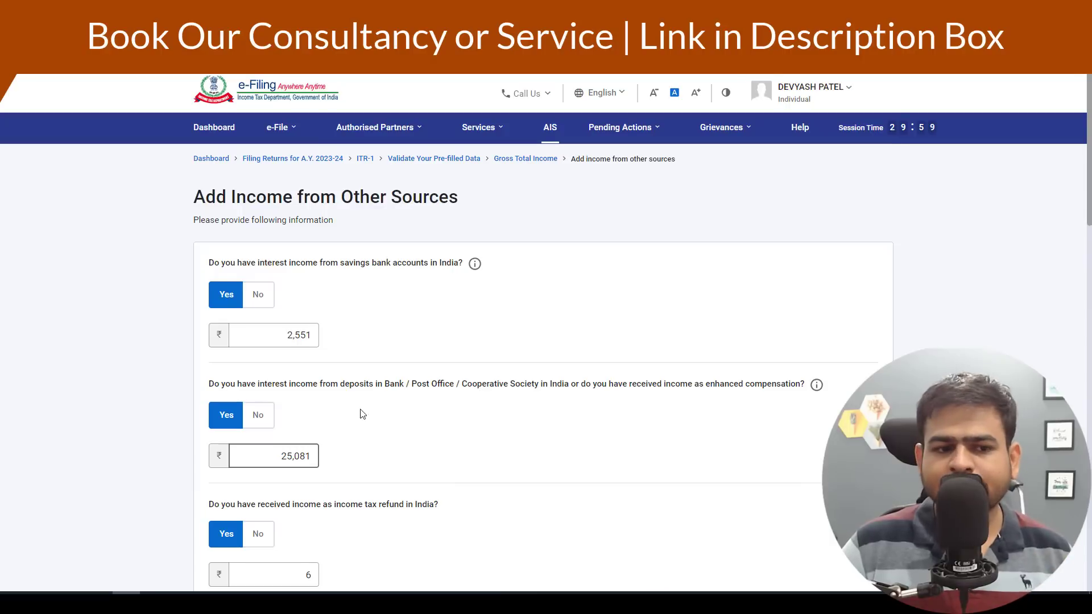
# - Check the answers and amounts for savings account interest, deposit interest and income tax refund
pyautogui.moveTo(330, 273); pyautogui.dragTo(456, 270)
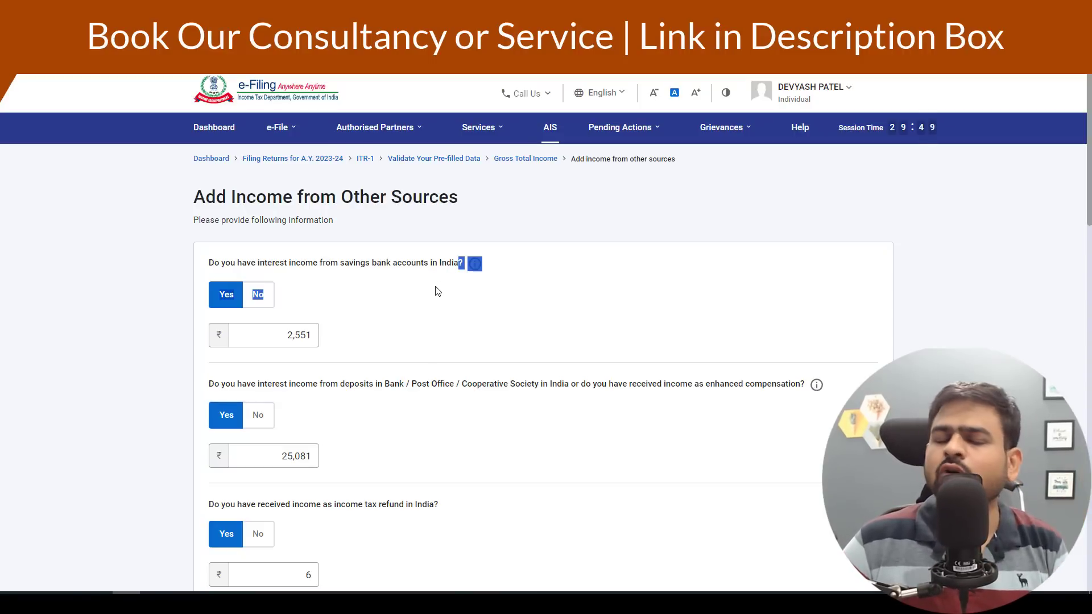
pyautogui.scroll(-3, 437, 291)
pyautogui.moveTo(359, 231); pyautogui.dragTo(419, 234)
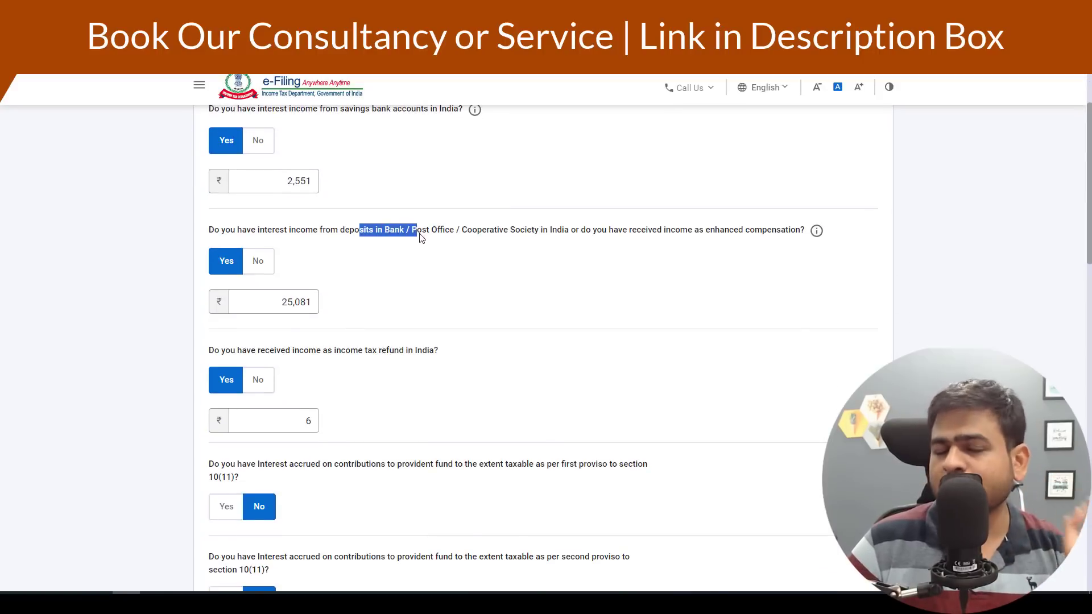
pyautogui.click(273, 302)
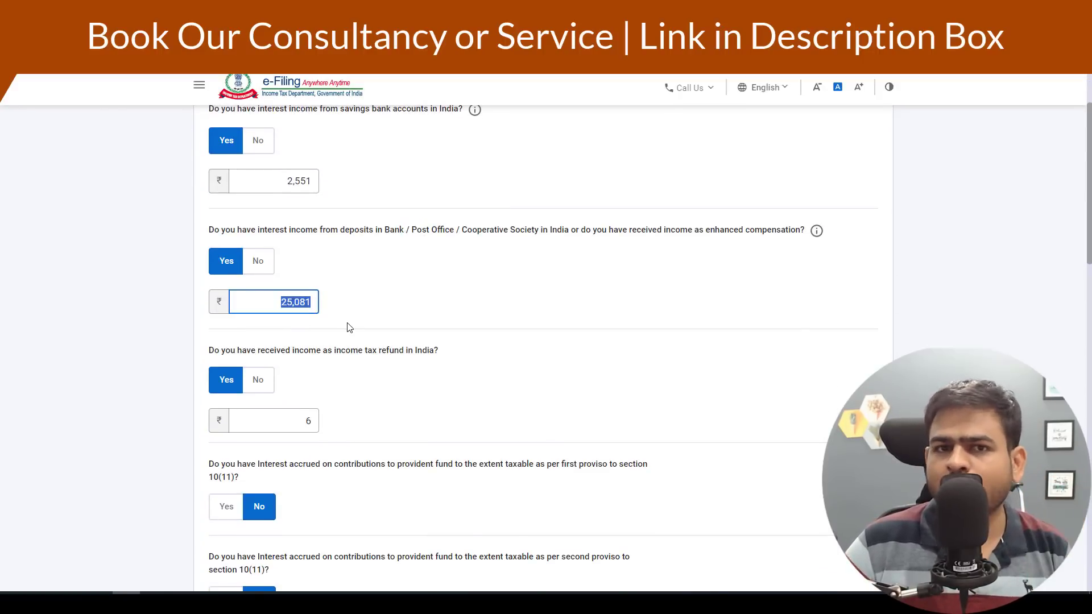
pyautogui.scroll(-2, 350, 328)
pyautogui.moveTo(296, 231); pyautogui.dragTo(374, 243)
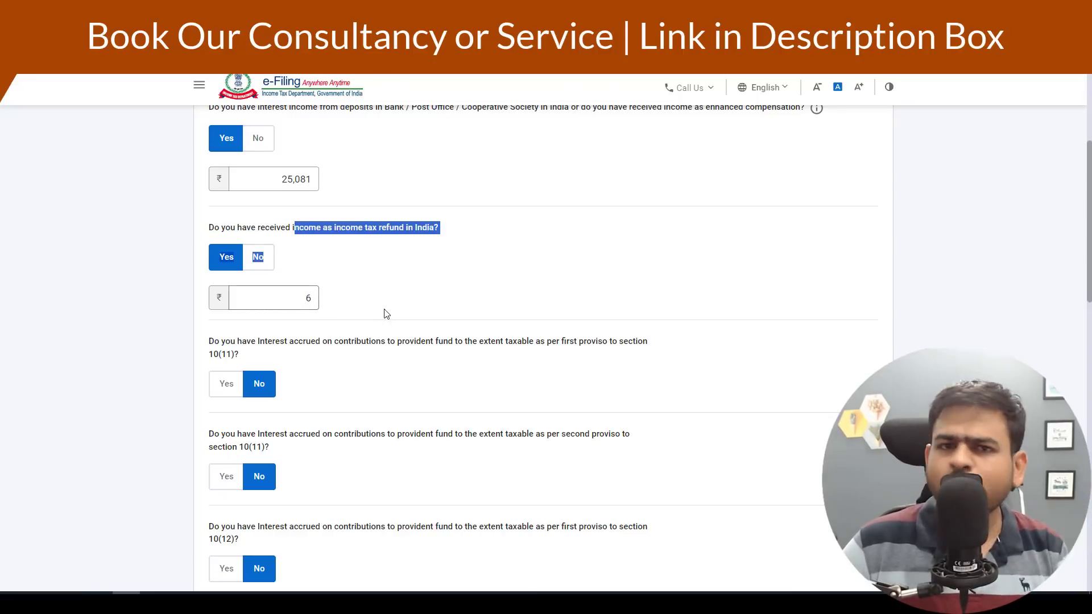
# - Review the questions on taxable provident fund interest under sections 10(11) and 10(12) and on family pension
pyautogui.scroll(-6, 385, 307)
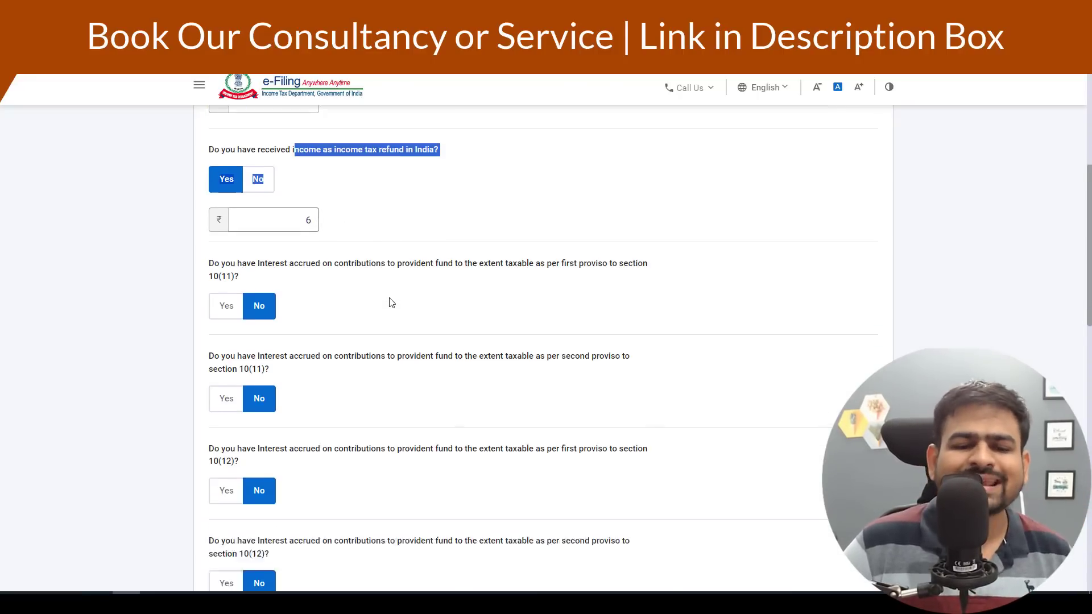
pyautogui.moveTo(380, 246); pyautogui.dragTo(616, 260)
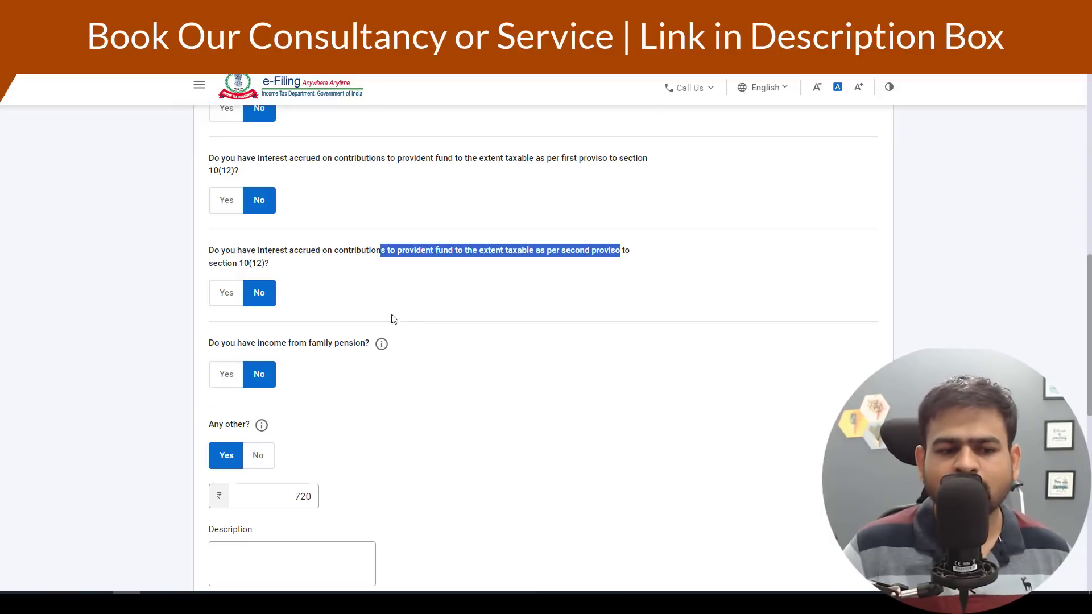
pyautogui.scroll(-2, 341, 285)
pyautogui.moveTo(246, 223); pyautogui.dragTo(359, 222)
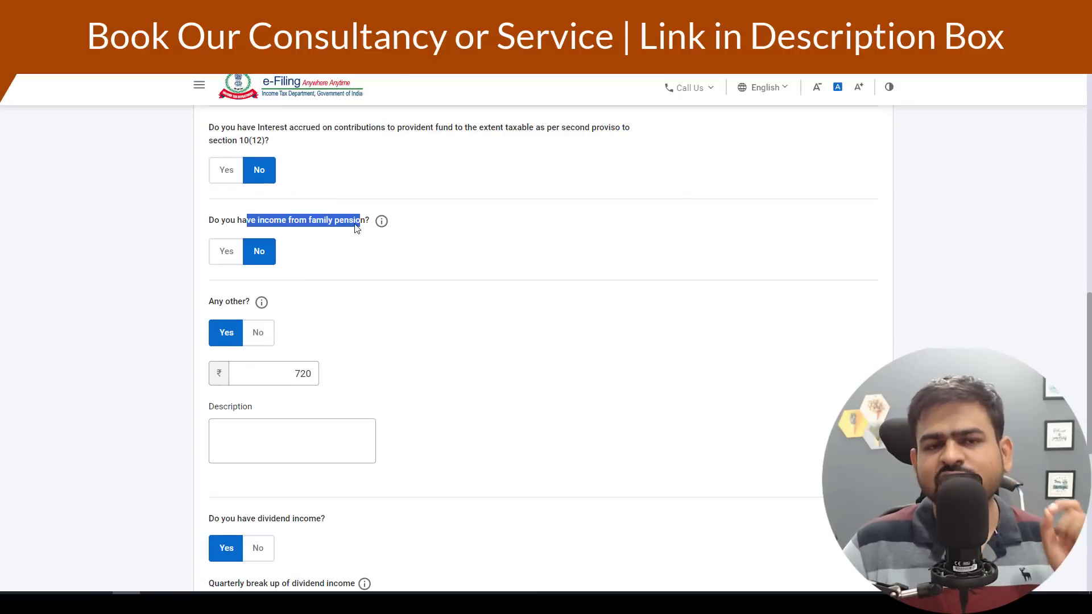
# - Answer Yes to having family pension income to view its amount and deduction fields, and set the answer back to No
pyautogui.click(227, 249)
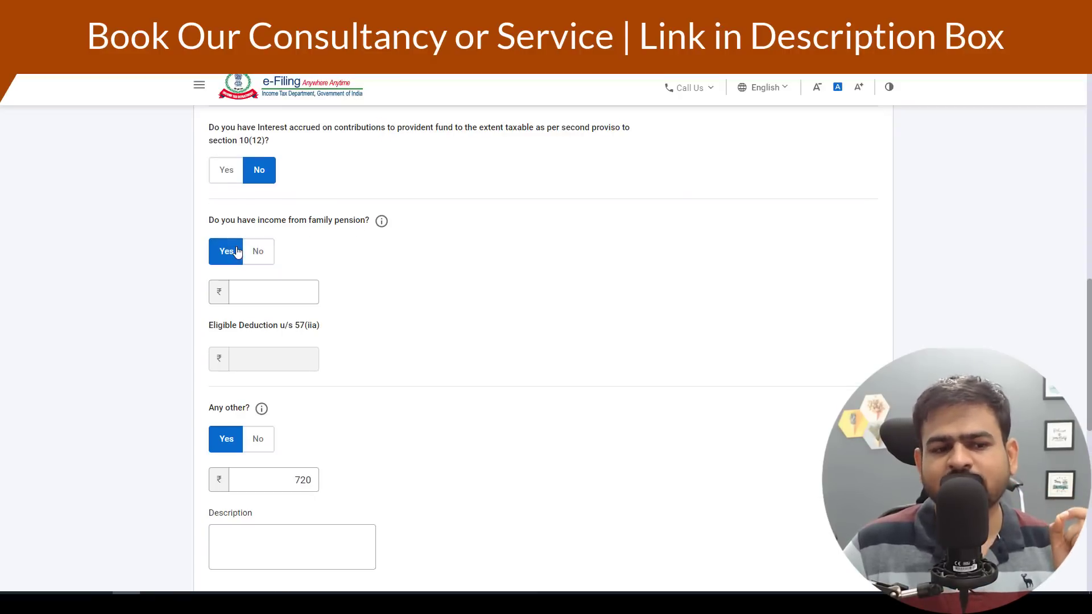
pyautogui.click(240, 286)
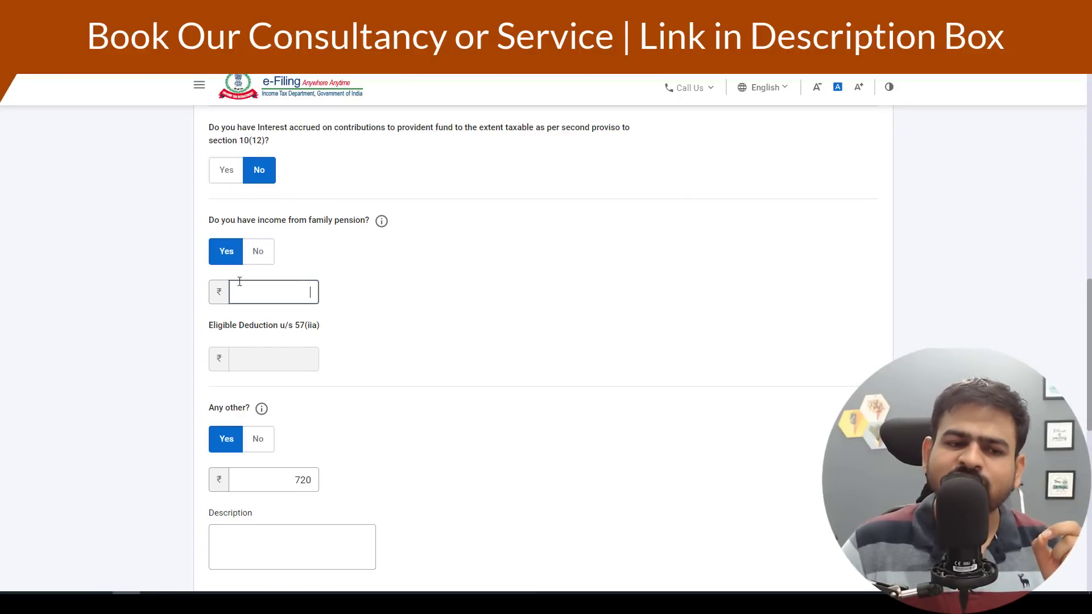
pyautogui.click(256, 250)
# - Check the amount under Any other income and the Description field that goes with it
pyautogui.scroll(-5, 344, 270)
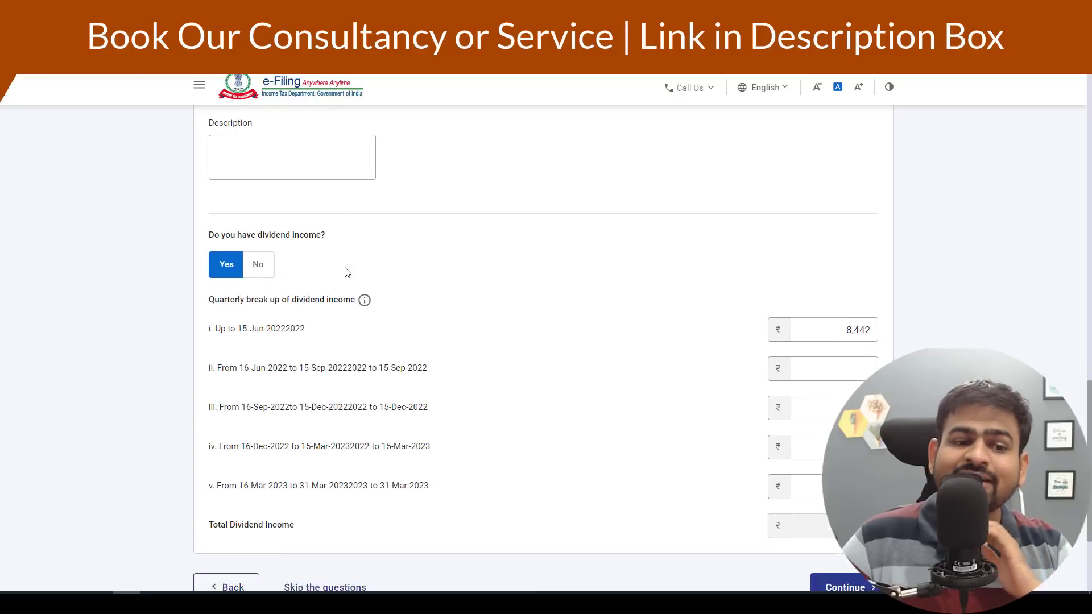
pyautogui.scroll(1, 347, 272)
pyautogui.scroll(3, 347, 272)
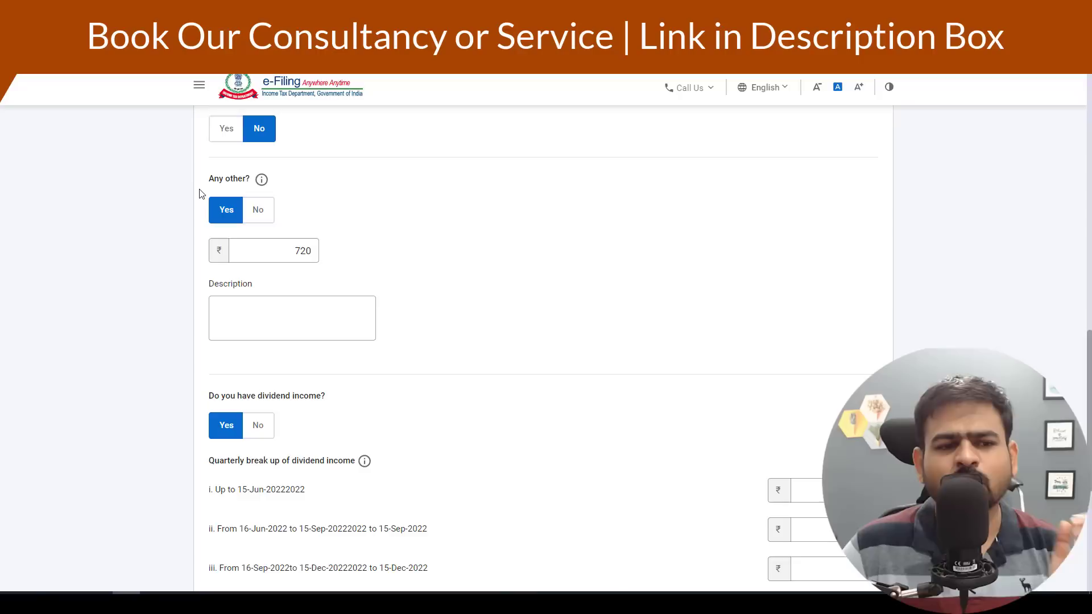
pyautogui.moveTo(202, 193); pyautogui.dragTo(226, 190)
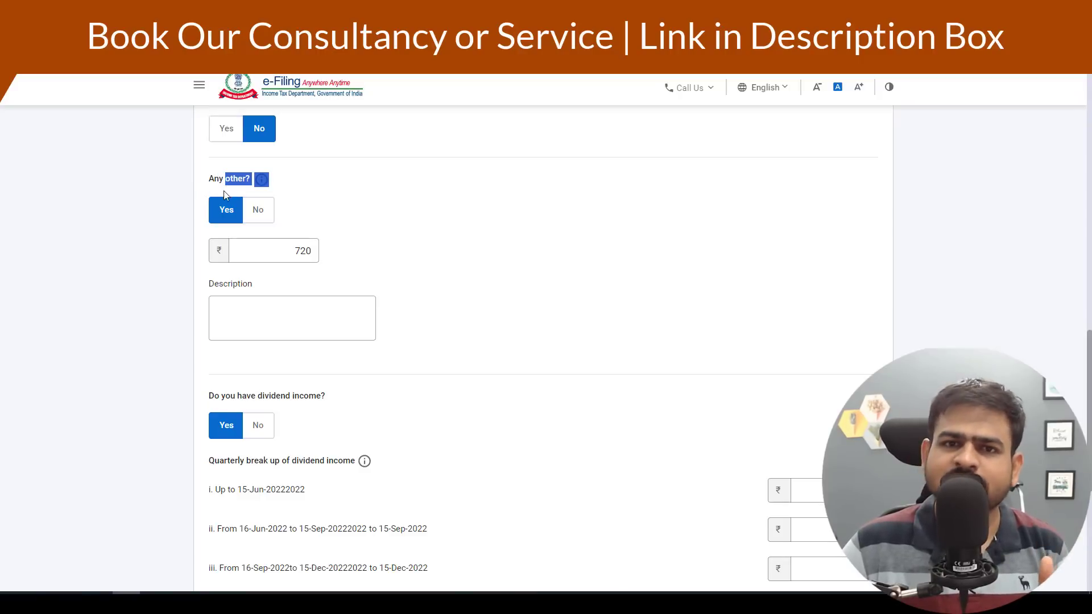
pyautogui.click(283, 319)
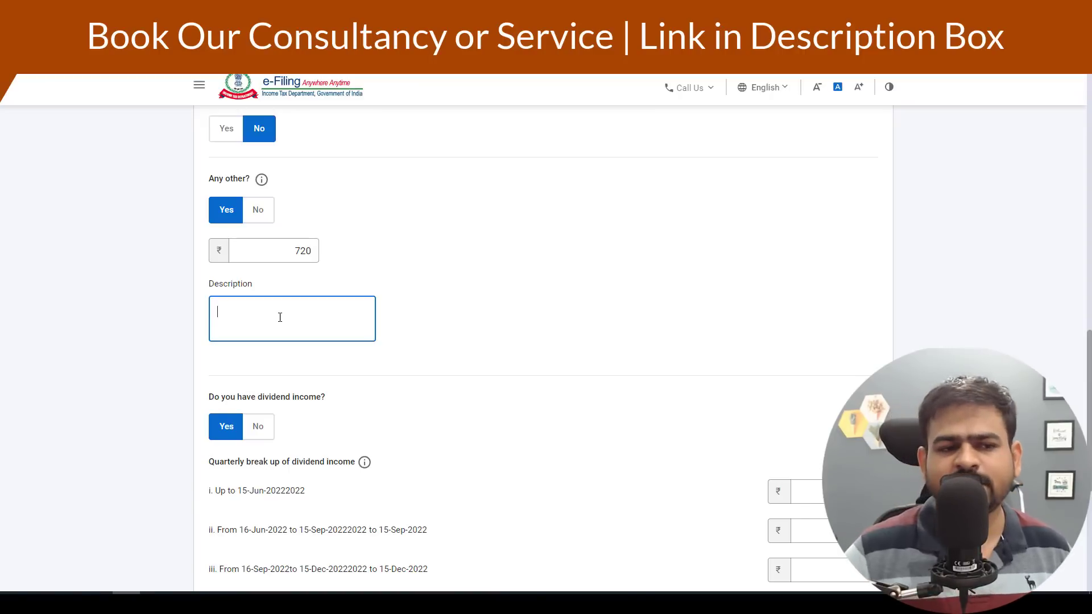
pyautogui.moveTo(225, 180); pyautogui.dragTo(261, 183)
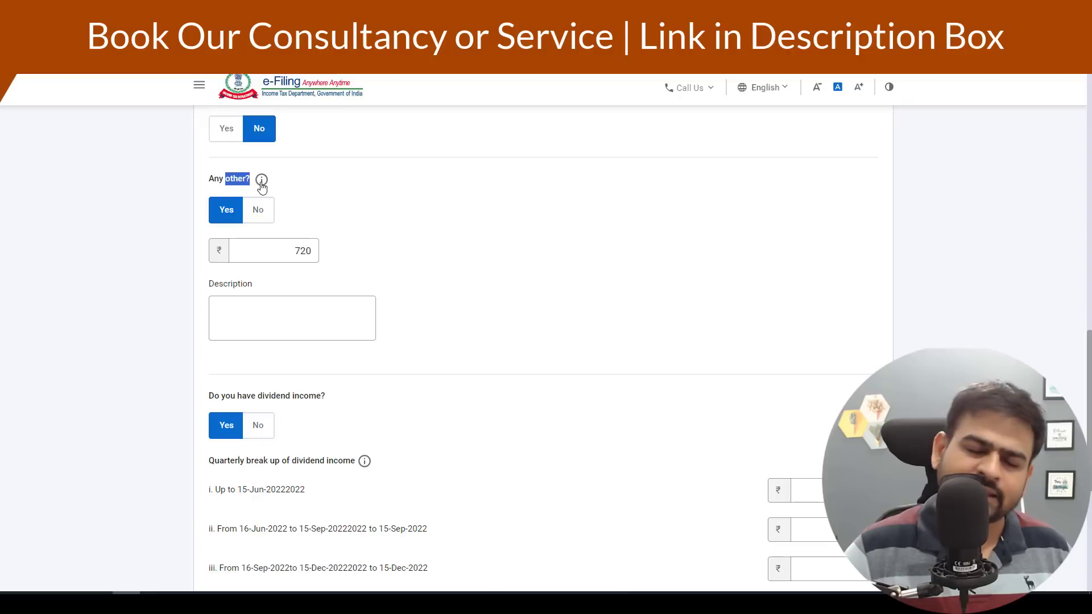
pyautogui.doubleClick(301, 251)
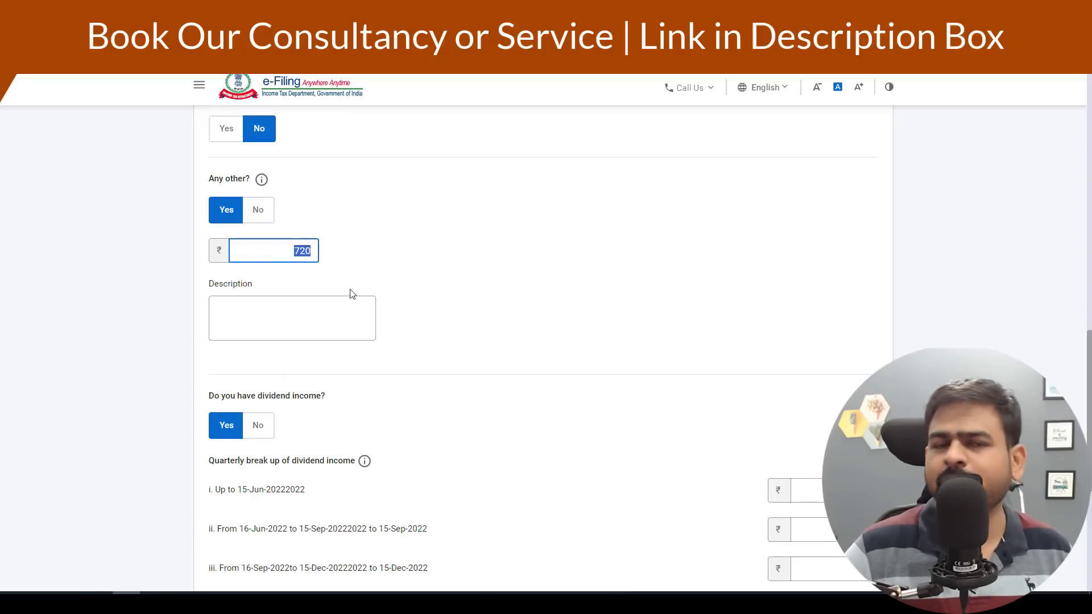
pyautogui.click(313, 305)
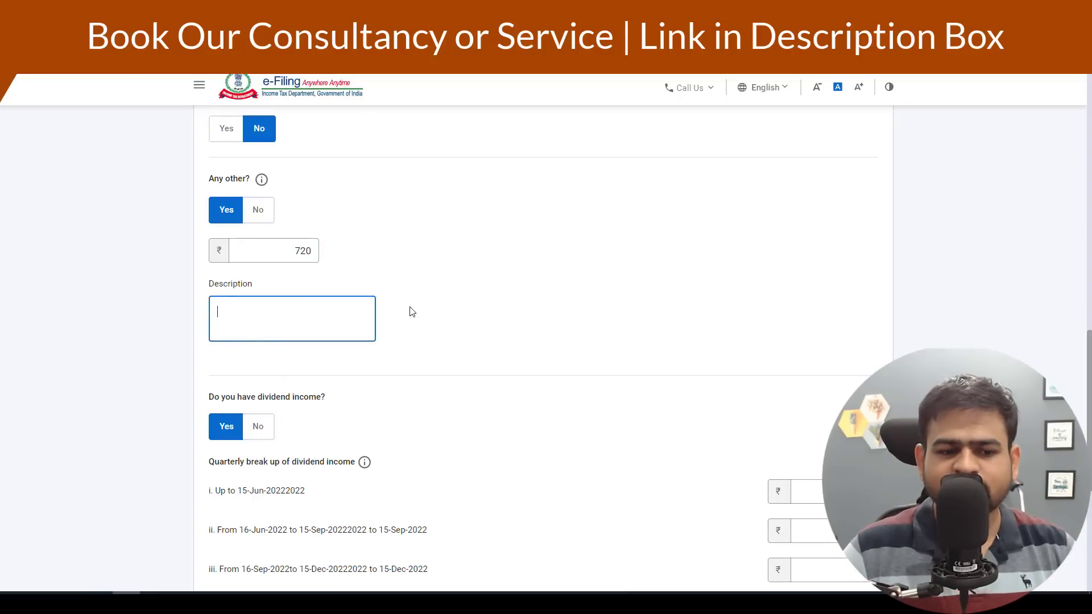
# - Check the dividend income question and its quarterly break up, including the amount for the first period
pyautogui.scroll(-4, 378, 310)
pyautogui.moveTo(265, 159); pyautogui.dragTo(324, 158)
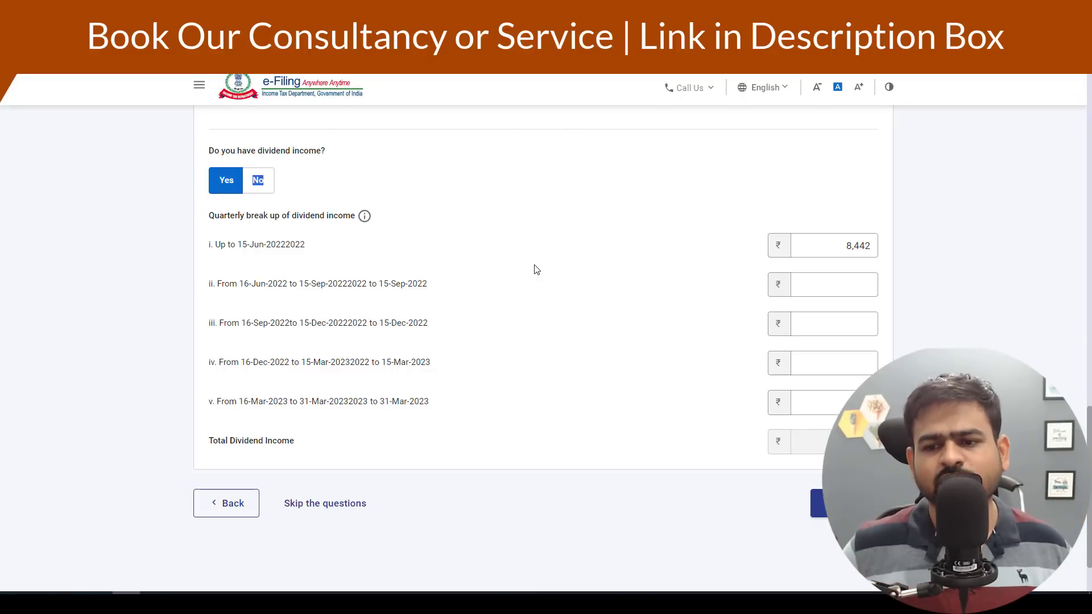
pyautogui.click(836, 240)
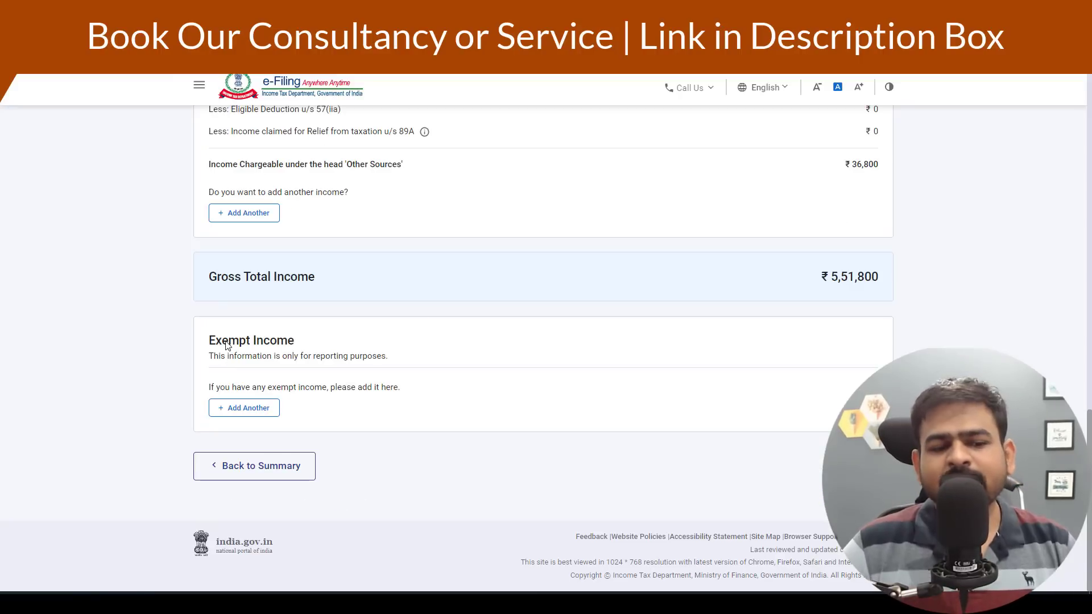
# - Start adding an exempt income entry and choose Agriculture Income (less than equal to Rs.5000) as its nature
pyautogui.moveTo(228, 345); pyautogui.dragTo(272, 348)
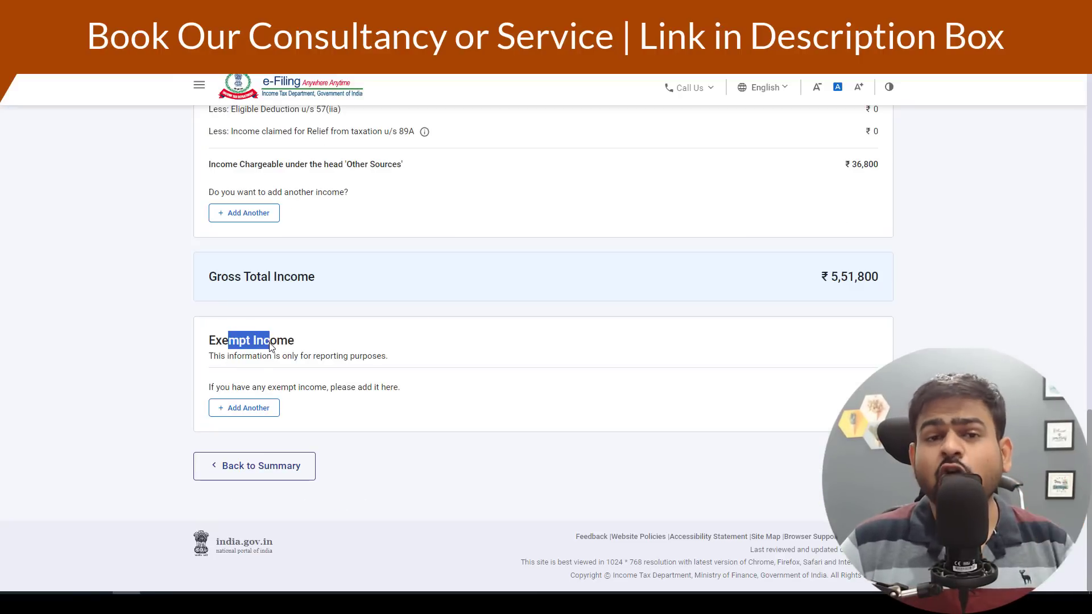
pyautogui.click(245, 408)
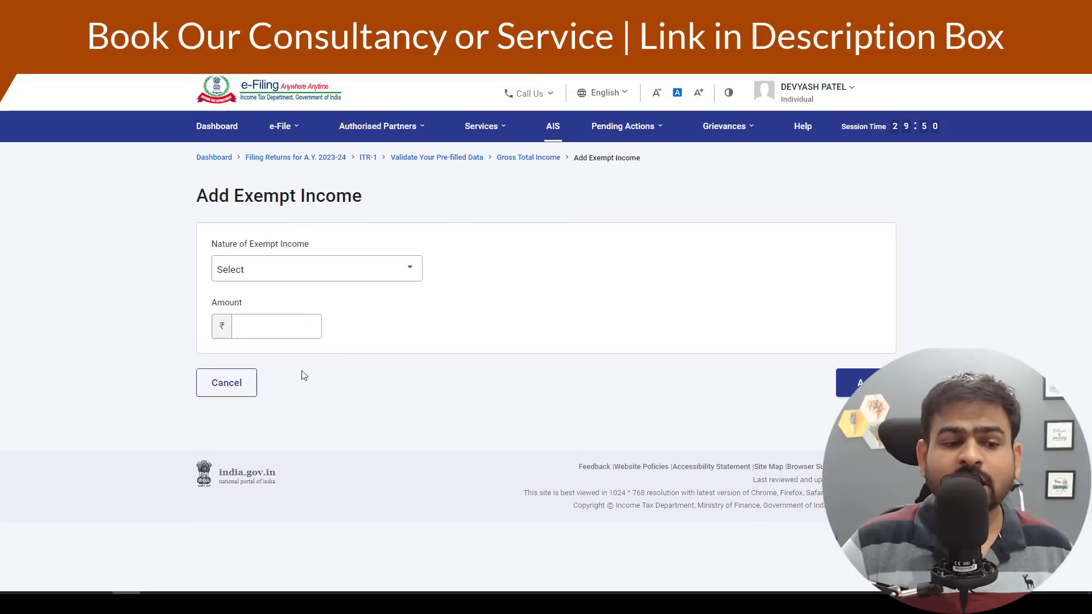
pyautogui.click(329, 280)
pyautogui.scroll(-5, 317, 373)
pyautogui.scroll(4, 317, 373)
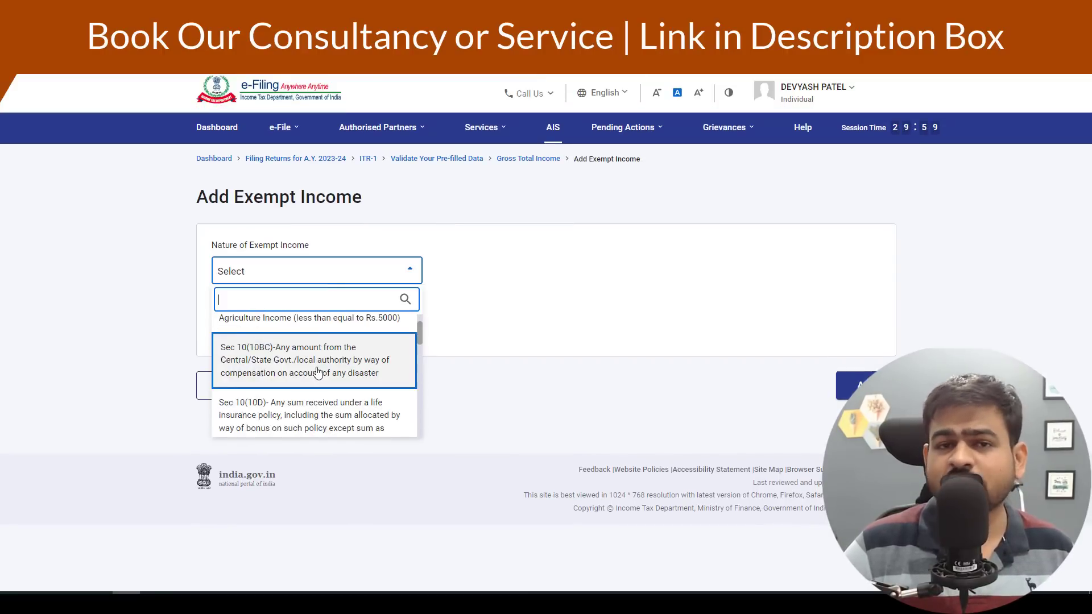
pyautogui.scroll(2, 317, 373)
pyautogui.click(307, 353)
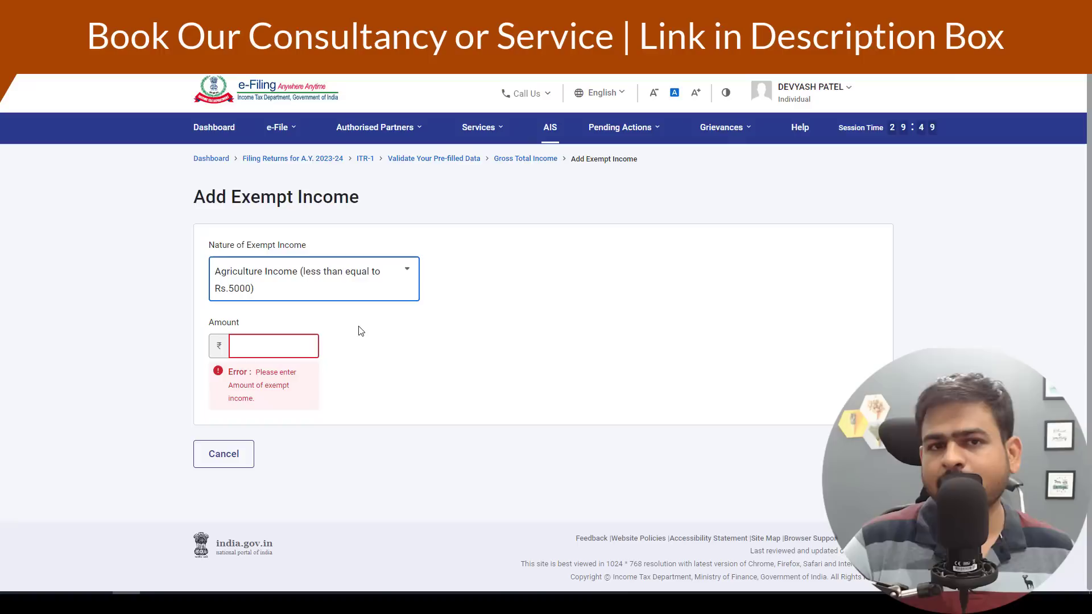
# - Search the exempt income natures for LIFE and choose Sec 10(10D), sum received under a life insurance policy
pyautogui.click(345, 294)
pyautogui.scroll(-5, 310, 398)
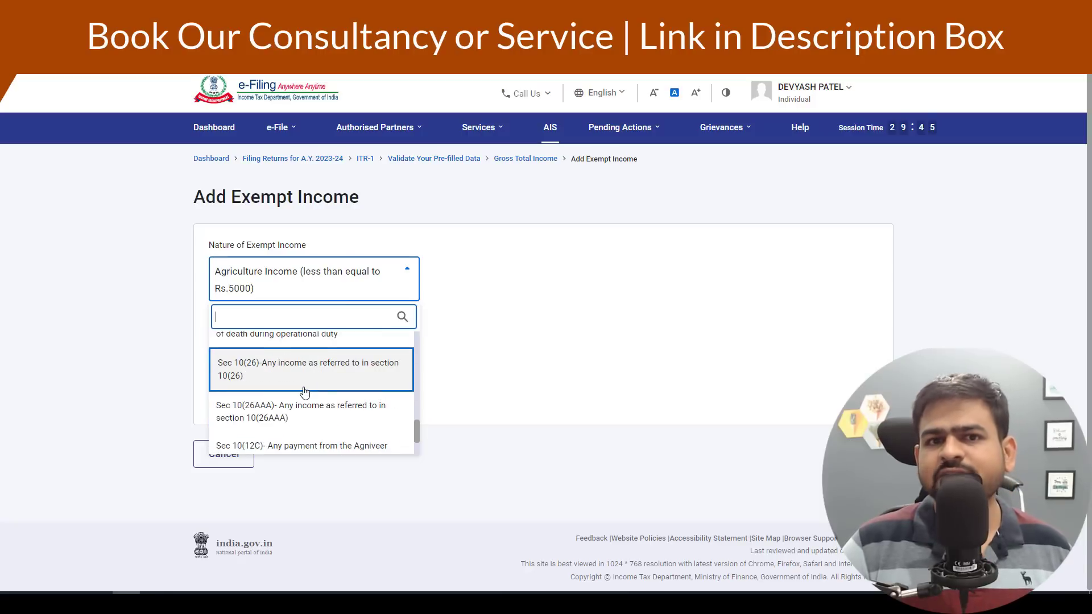
pyautogui.write('LIFE')
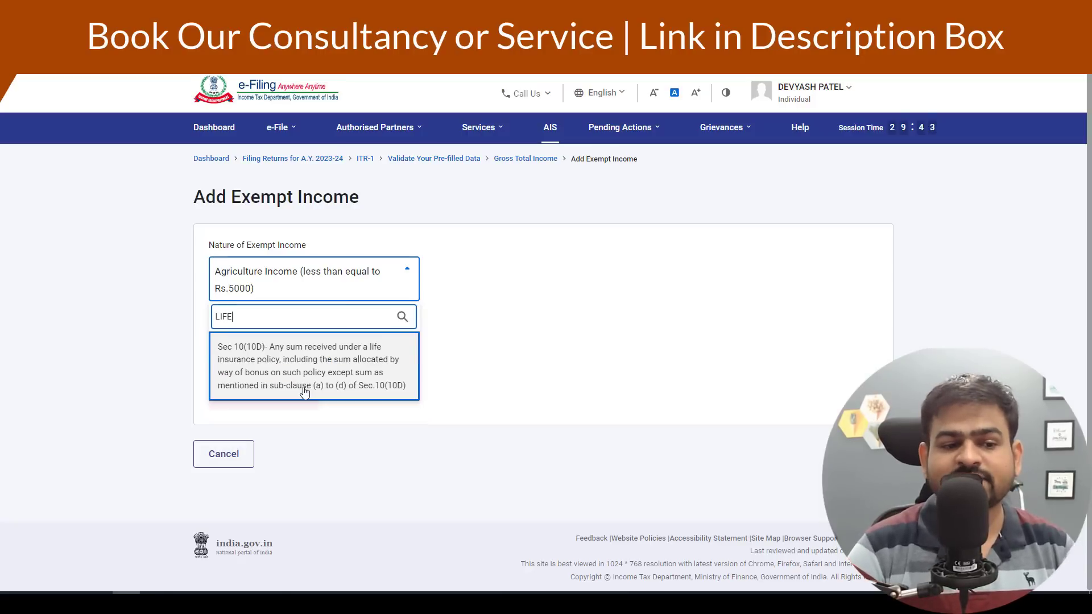
pyautogui.click(303, 391)
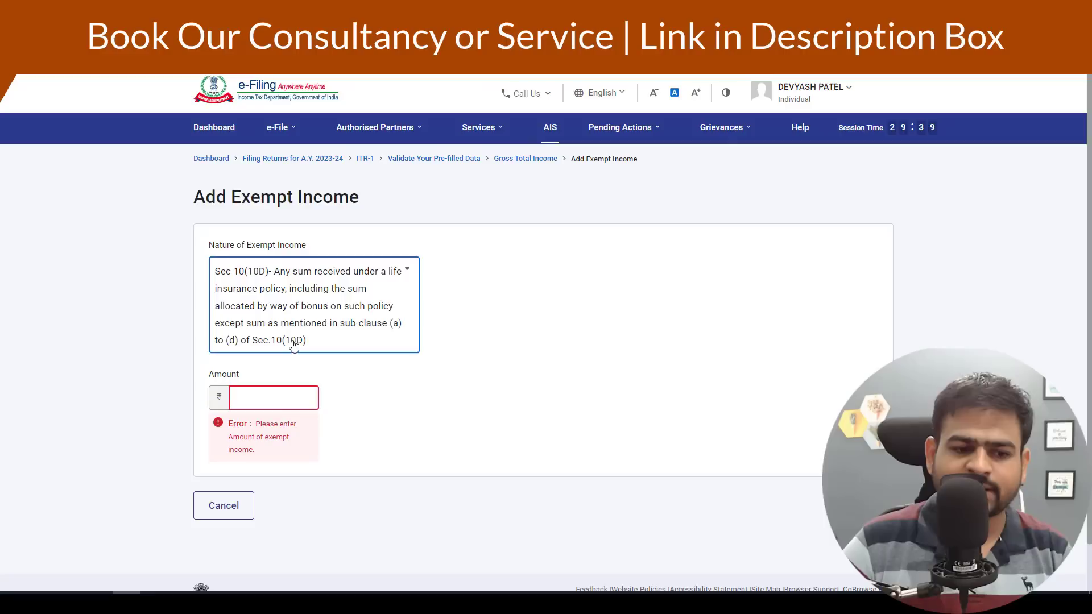
pyautogui.click(283, 401)
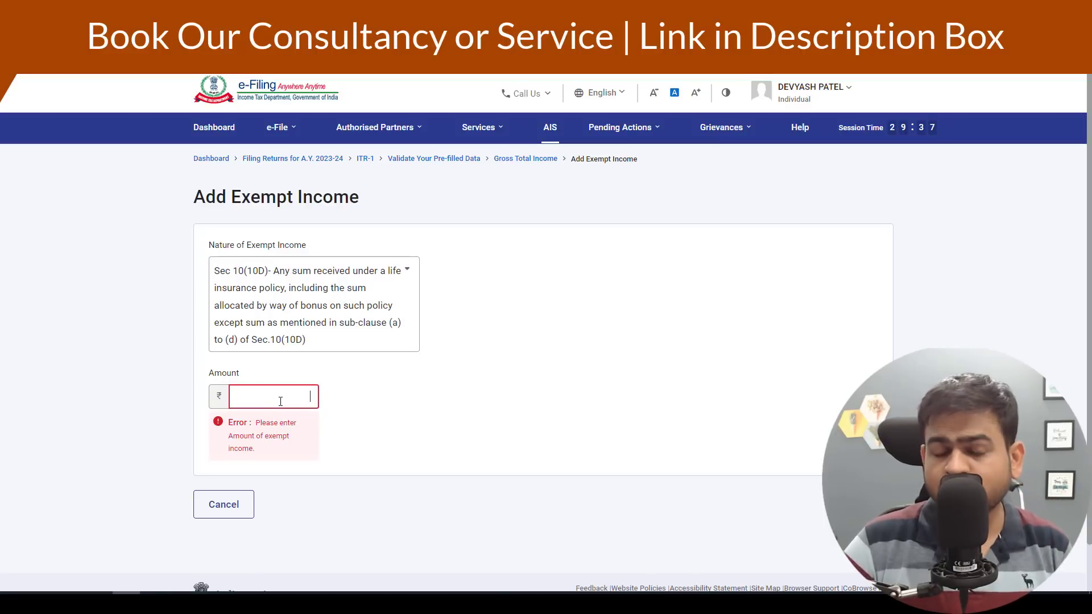
# - Change the nature of exempt income to Any Other and check its Description and Amount fields
pyautogui.click(331, 318)
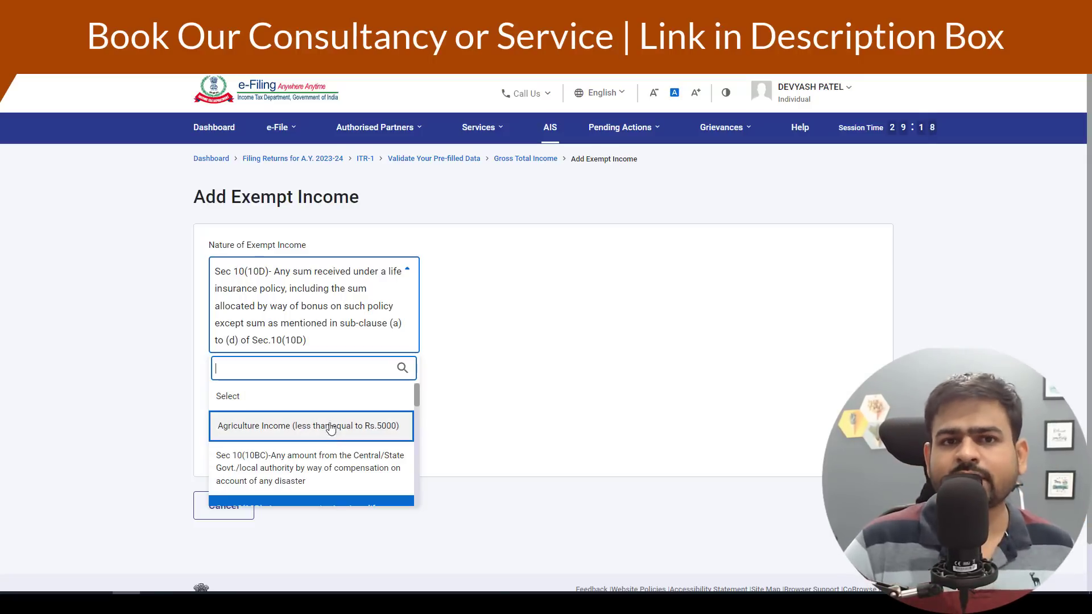
pyautogui.scroll(-5, 328, 435)
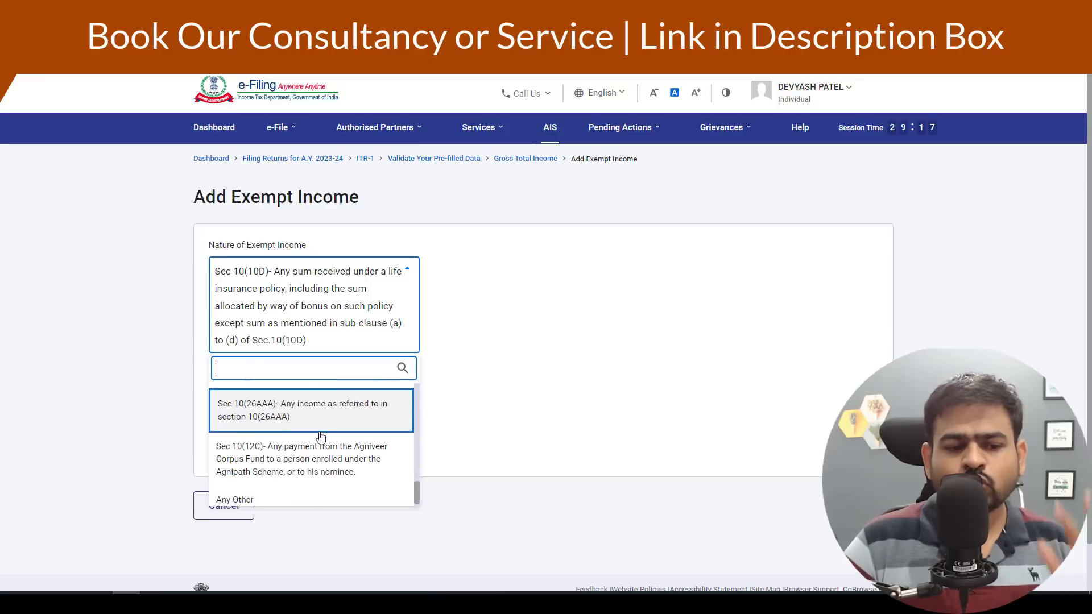
pyautogui.click(307, 493)
pyautogui.click(299, 339)
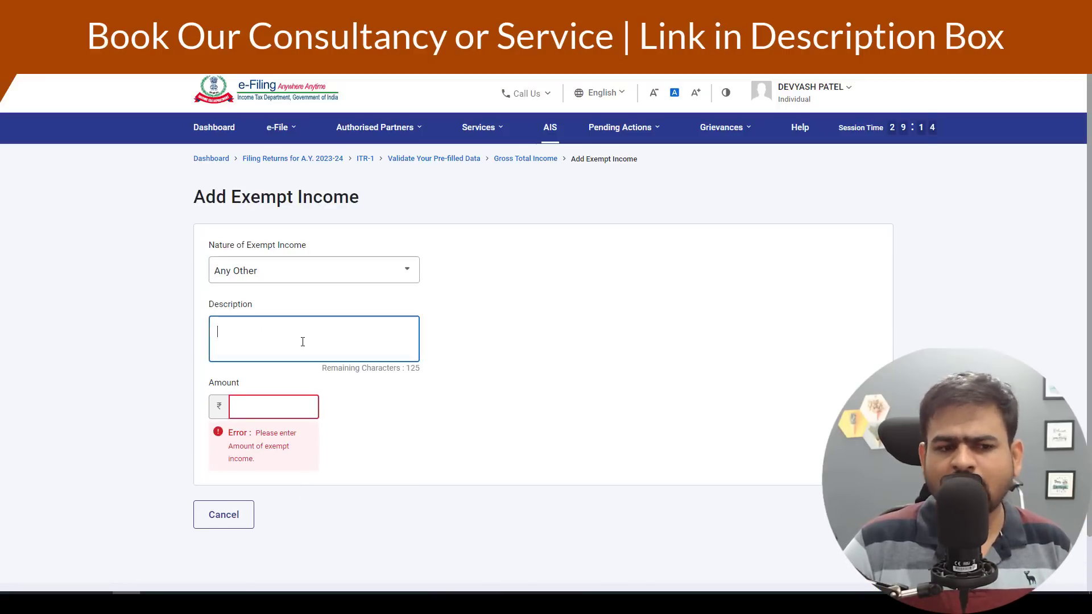
pyautogui.click(266, 408)
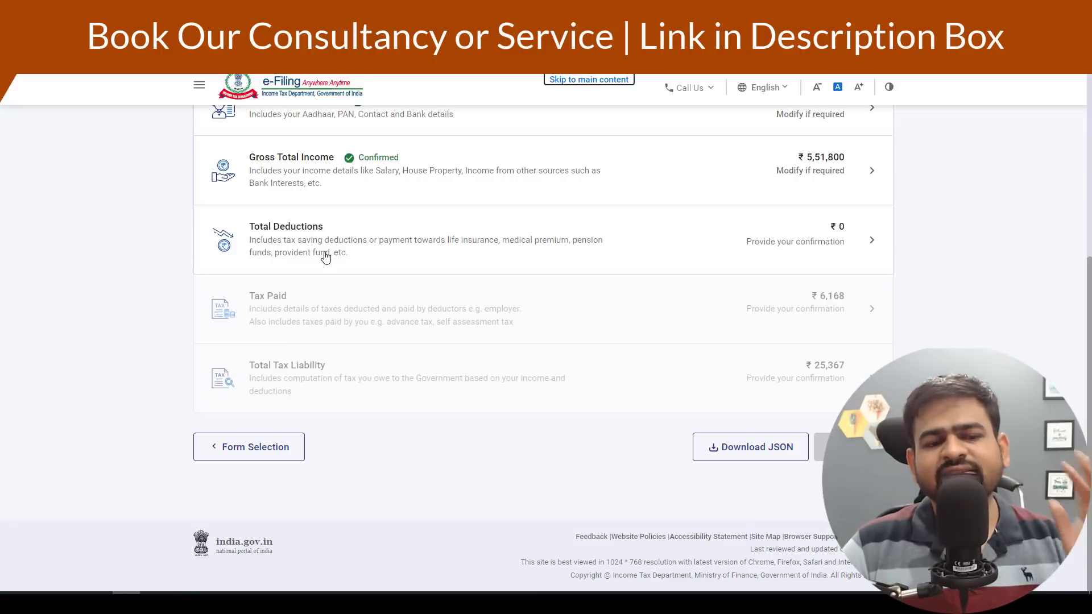
# - Open Total Deductions from the return summary and review the deduction eligibility questions
pyautogui.click(331, 260)
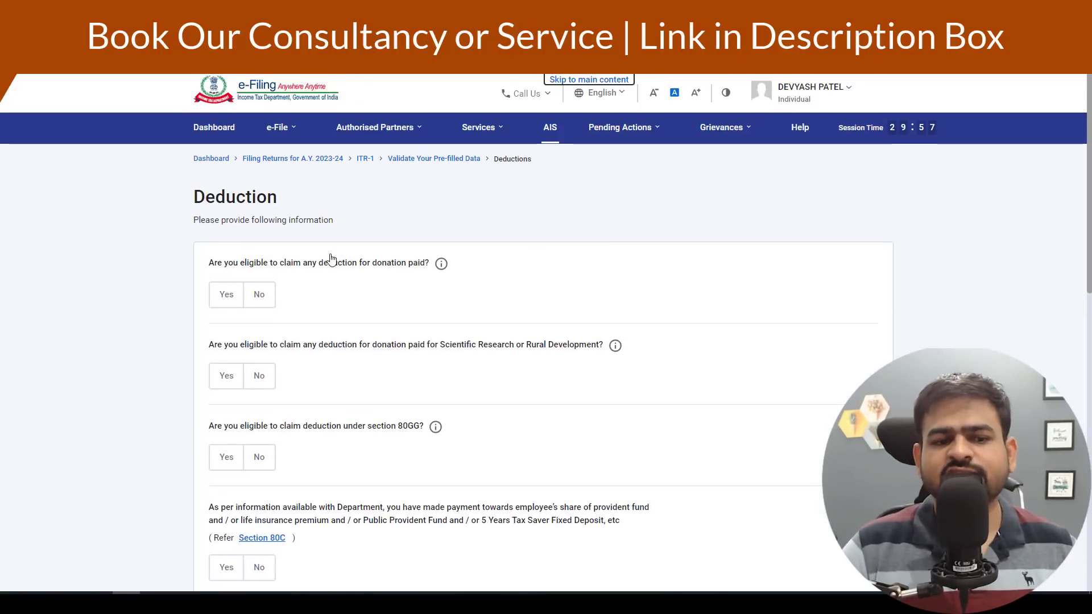
pyautogui.scroll(-2, 443, 290)
pyautogui.scroll(-3, 442, 290)
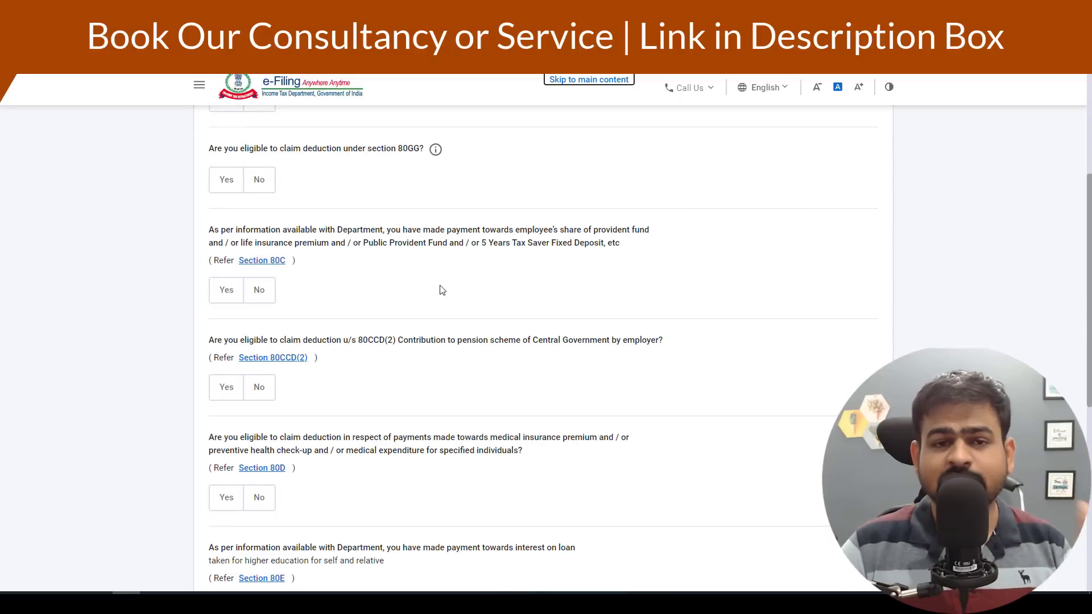
pyautogui.scroll(3, 441, 290)
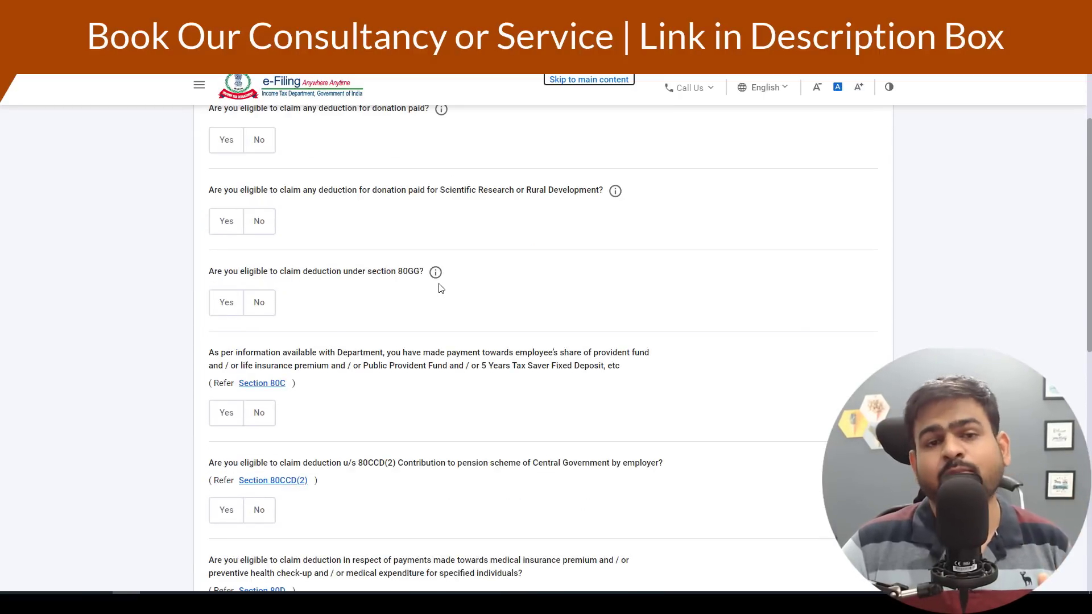
# - Answer Yes to the Section 80C payments question and claim a deduction of 1,50,000
pyautogui.scroll(-4, 441, 288)
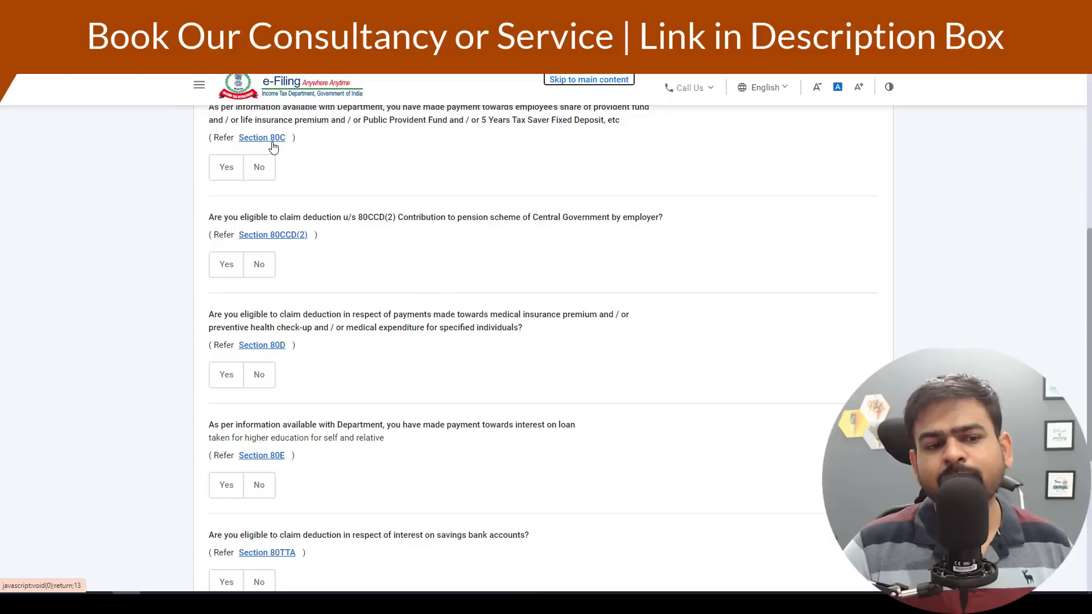
pyautogui.click(227, 166)
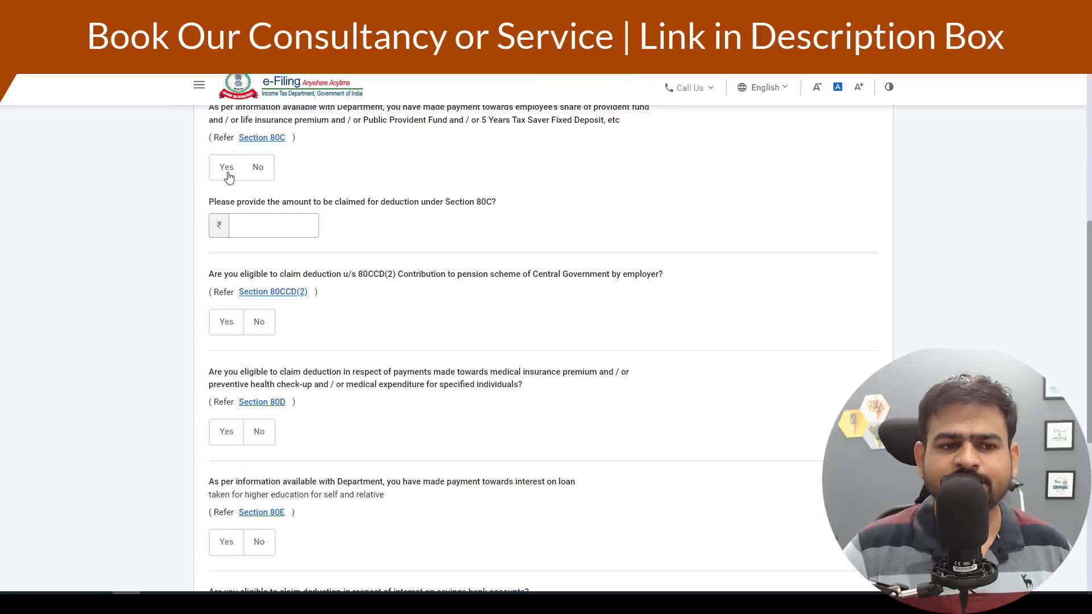
pyautogui.scroll(2, 392, 249)
pyautogui.moveTo(291, 230); pyautogui.dragTo(398, 245)
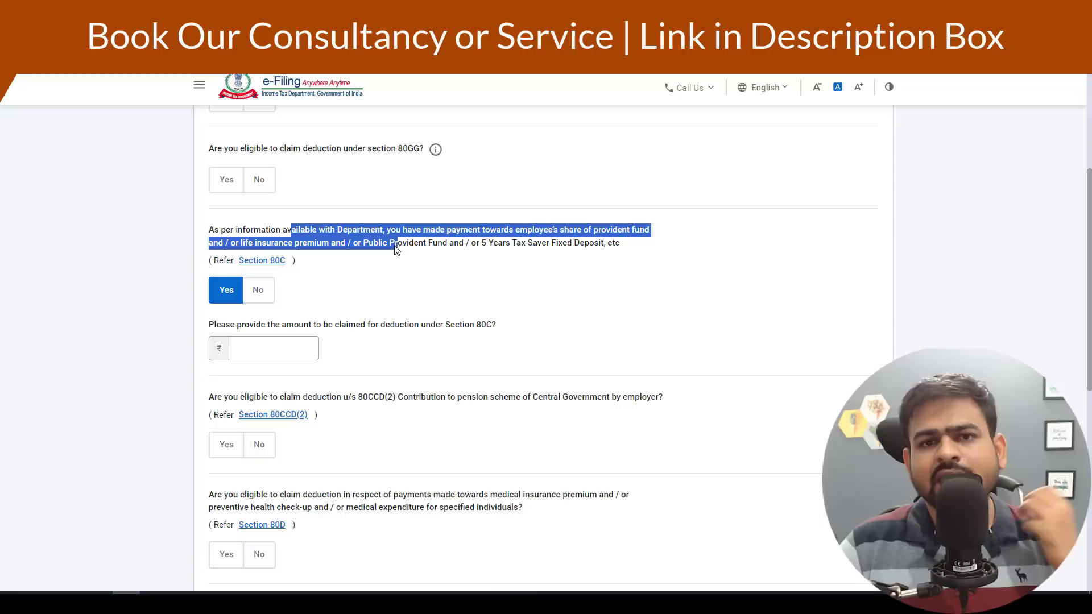
pyautogui.click(284, 352)
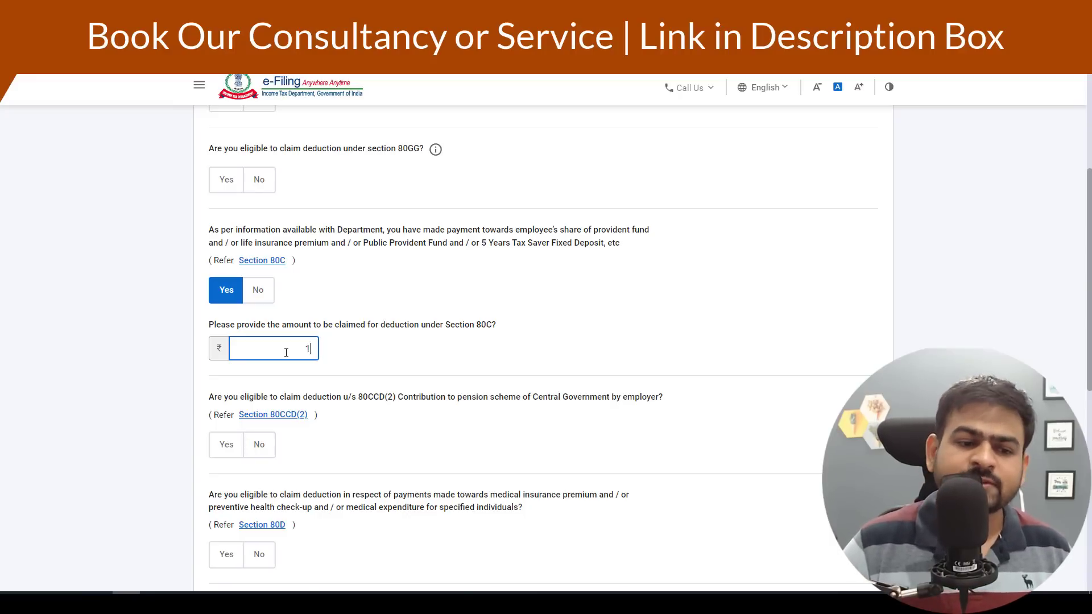
pyautogui.write('50000')
# - Answer Yes to the Section 80D deduction for medical insurance premium and preventive health check-up
pyautogui.scroll(-4, 449, 252)
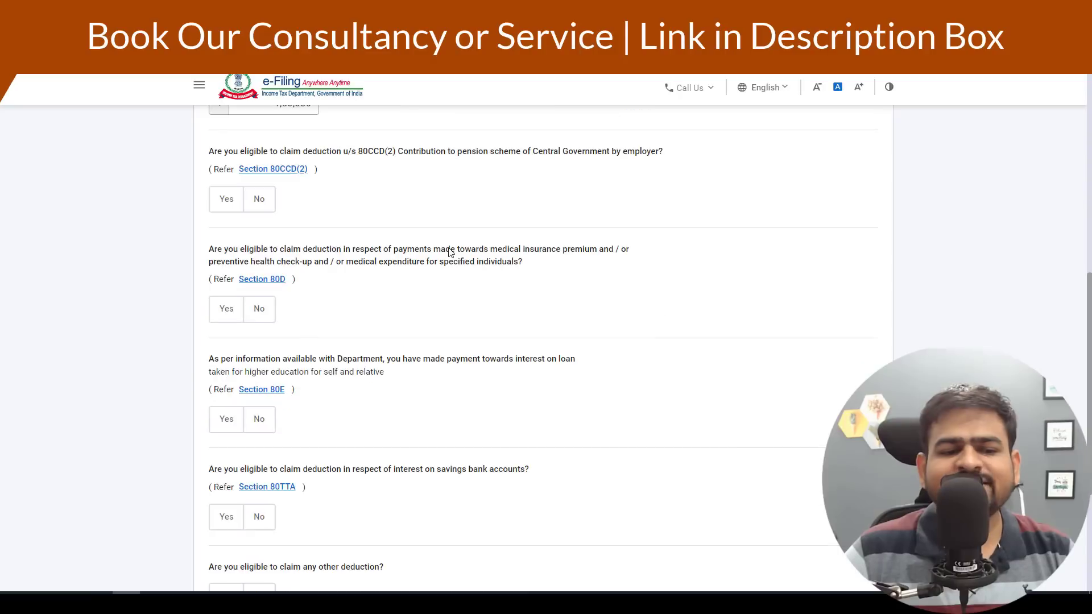
pyautogui.moveTo(239, 263); pyautogui.dragTo(377, 265)
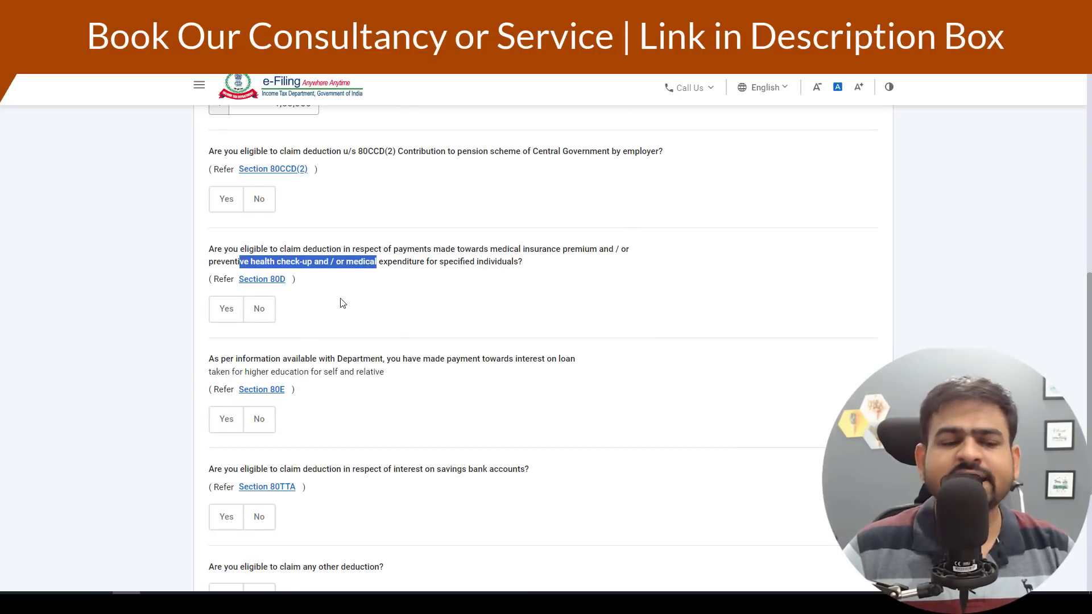
pyautogui.click(234, 310)
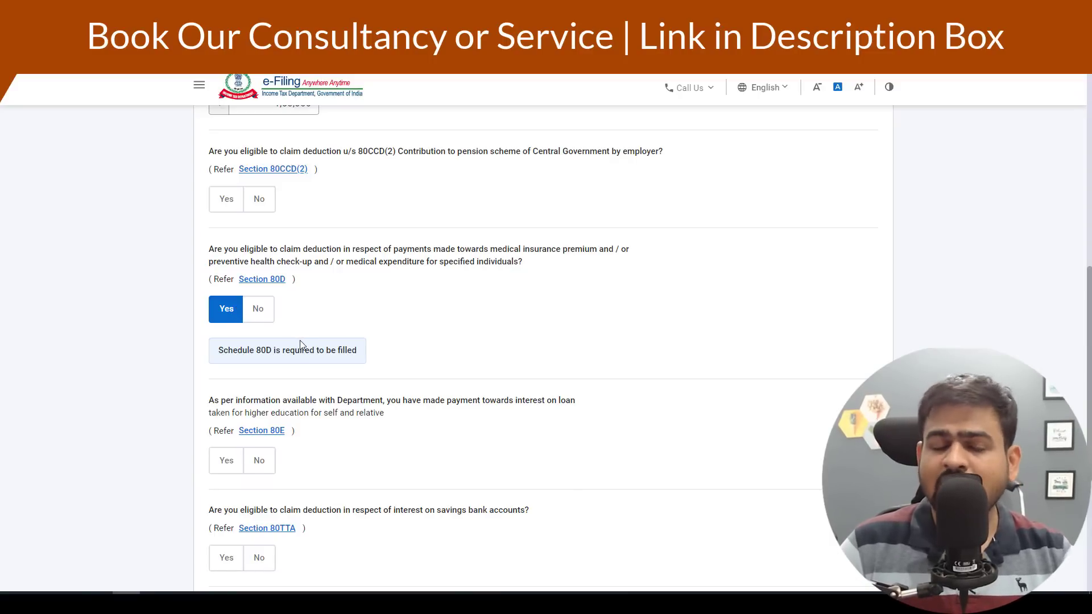
# - Answer Yes to the section 80GG deduction, claim 60,000, and read the help note for that question
pyautogui.scroll(6, 300, 344)
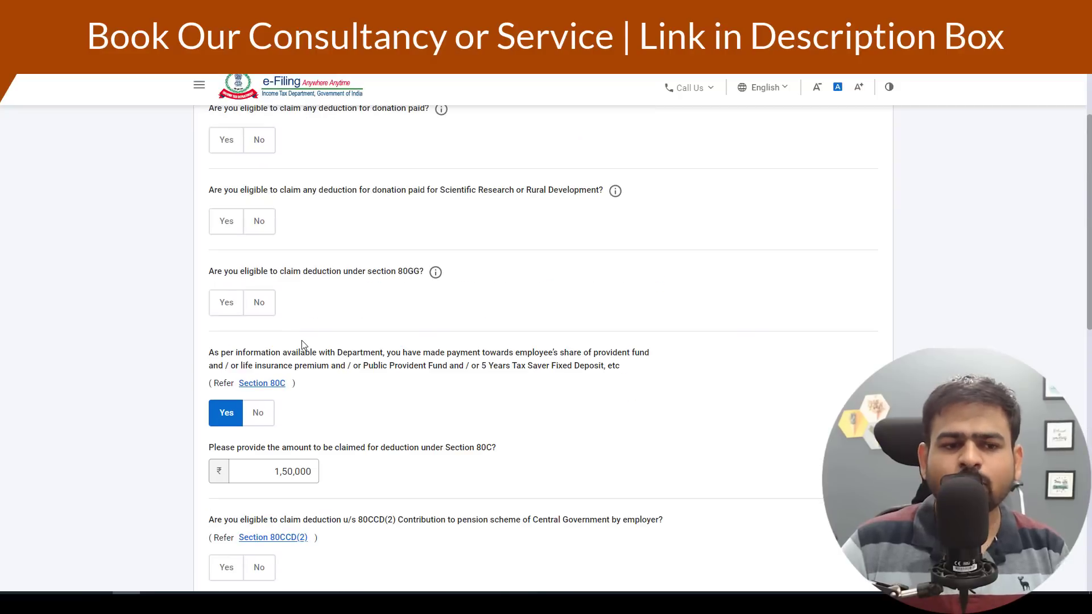
pyautogui.scroll(3, 305, 341)
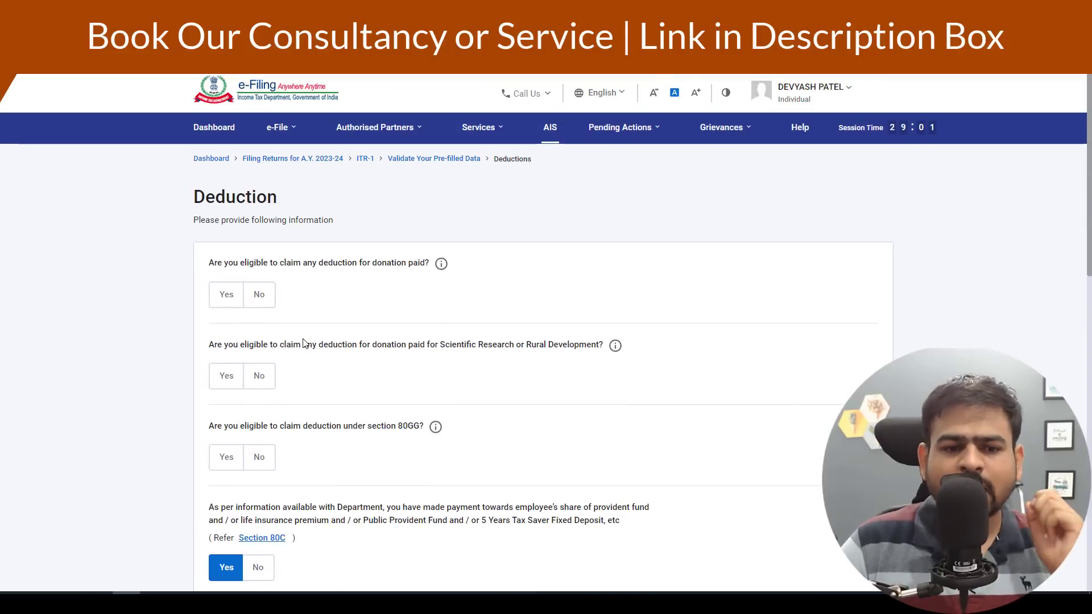
pyautogui.scroll(-3, 305, 342)
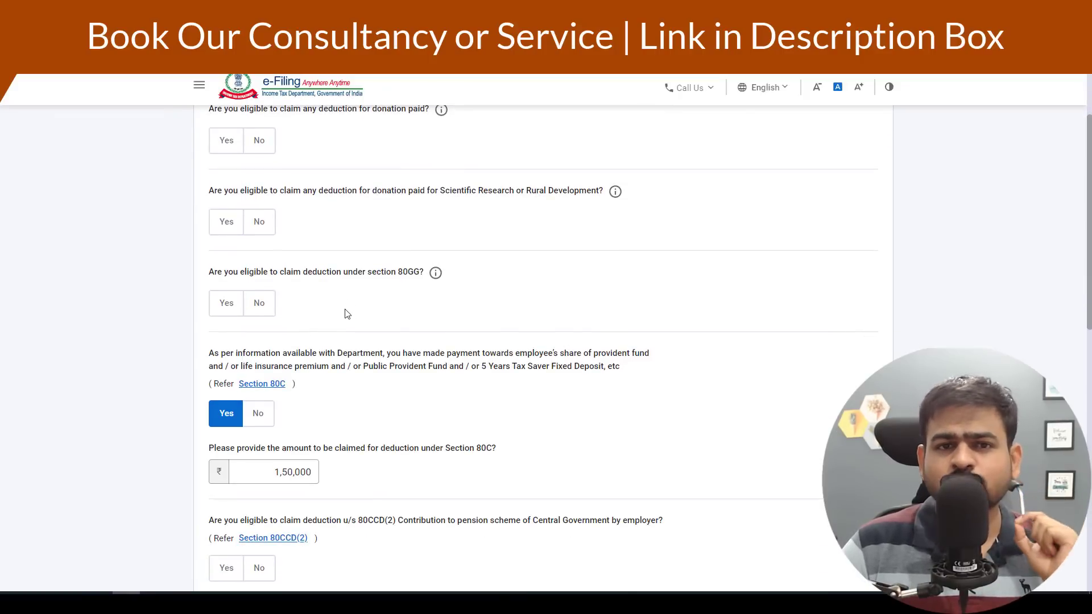
pyautogui.moveTo(349, 273); pyautogui.dragTo(432, 274)
pyautogui.click(235, 304)
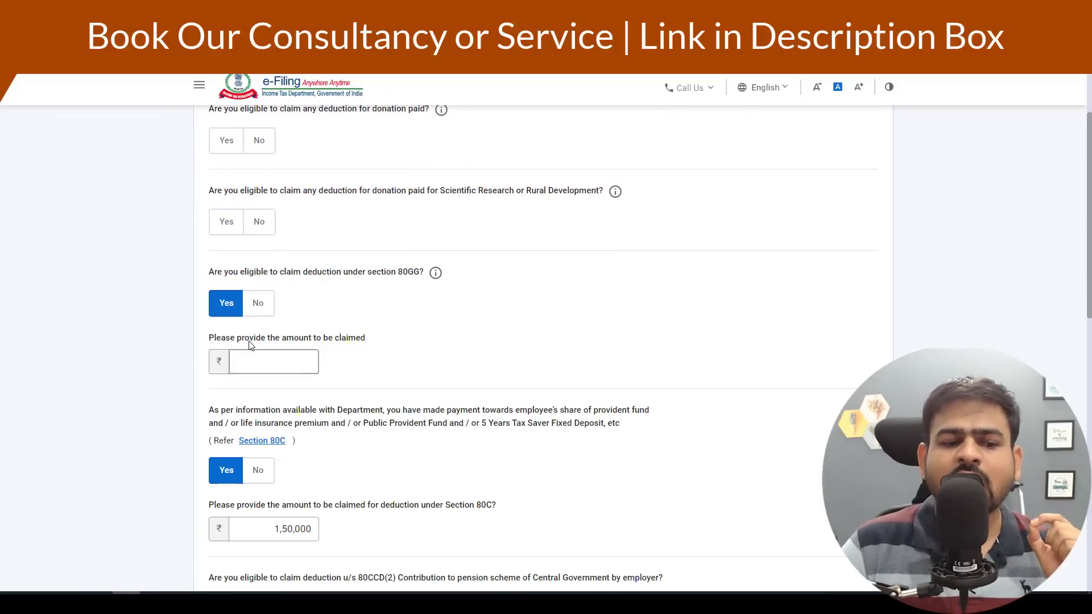
pyautogui.click(253, 361)
pyautogui.write('60000')
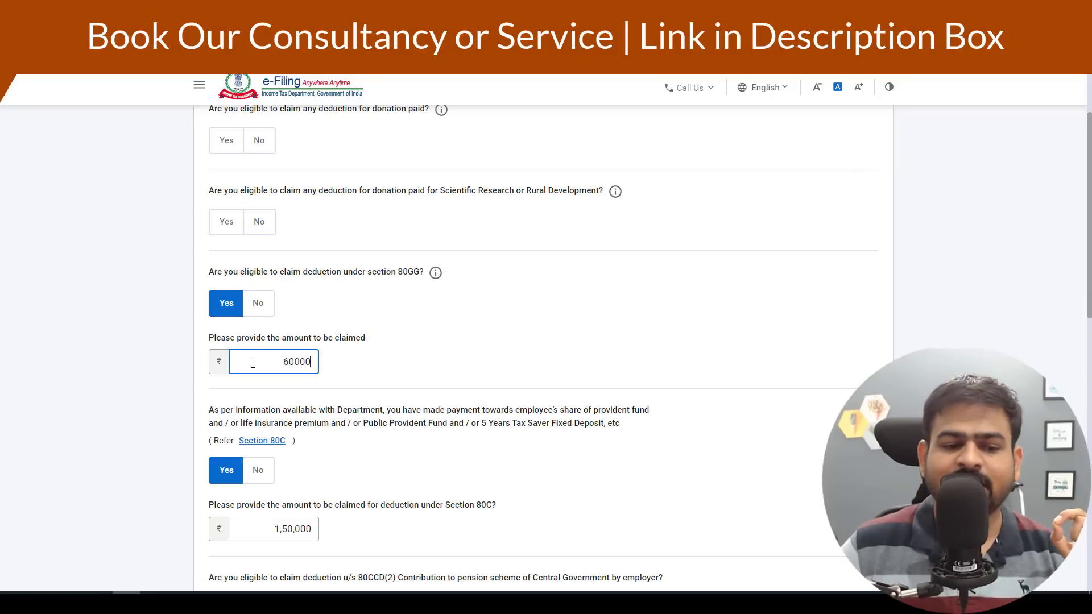
pyautogui.click(360, 368)
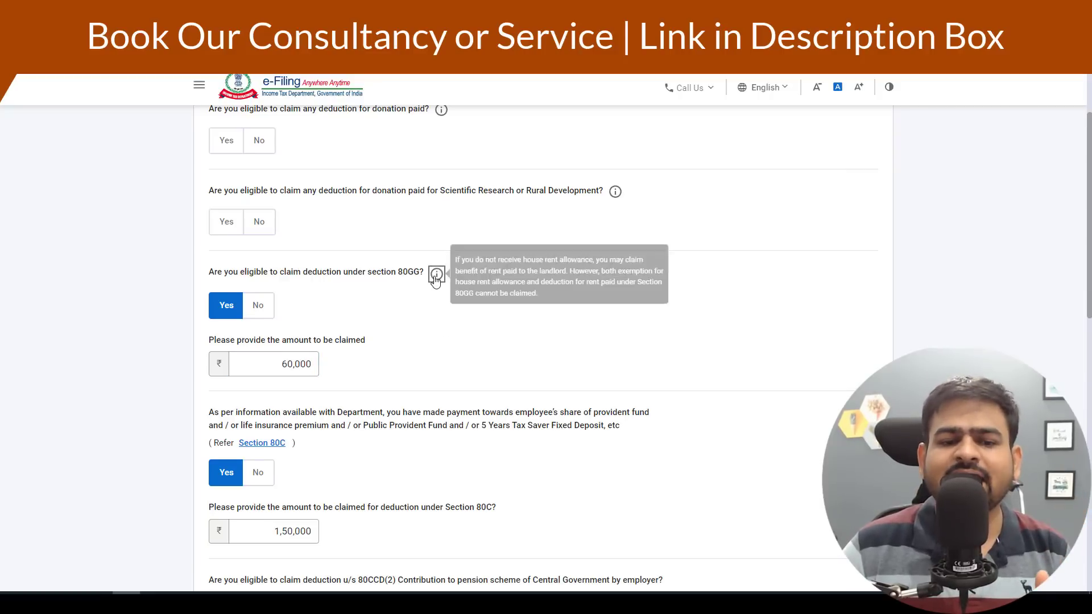
pyautogui.moveTo(436, 275)
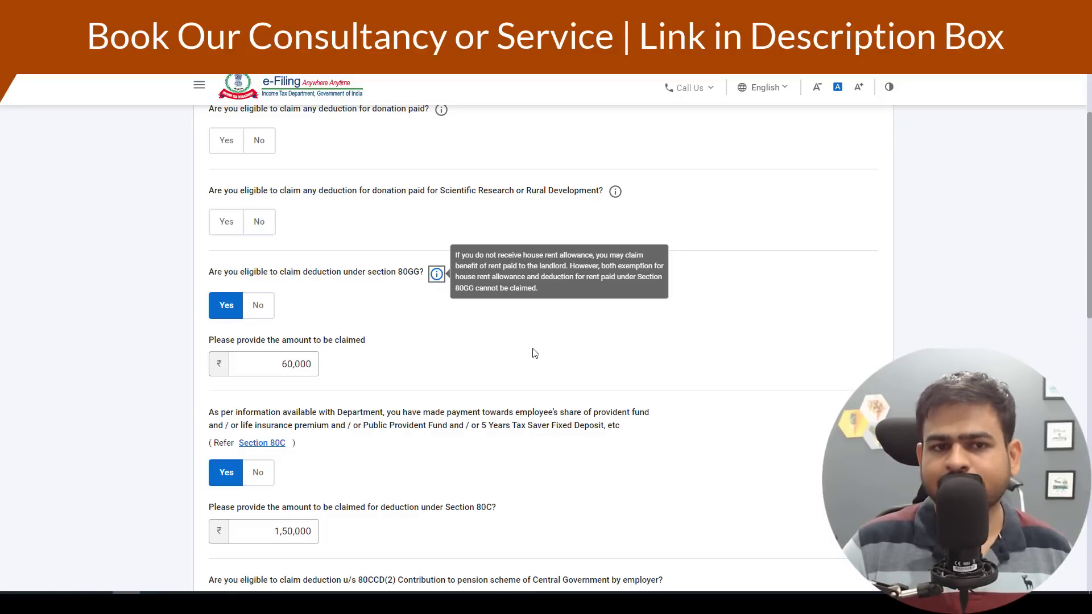
# - Answer Yes to being eligible for a deduction for donation paid
pyautogui.scroll(3, 371, 315)
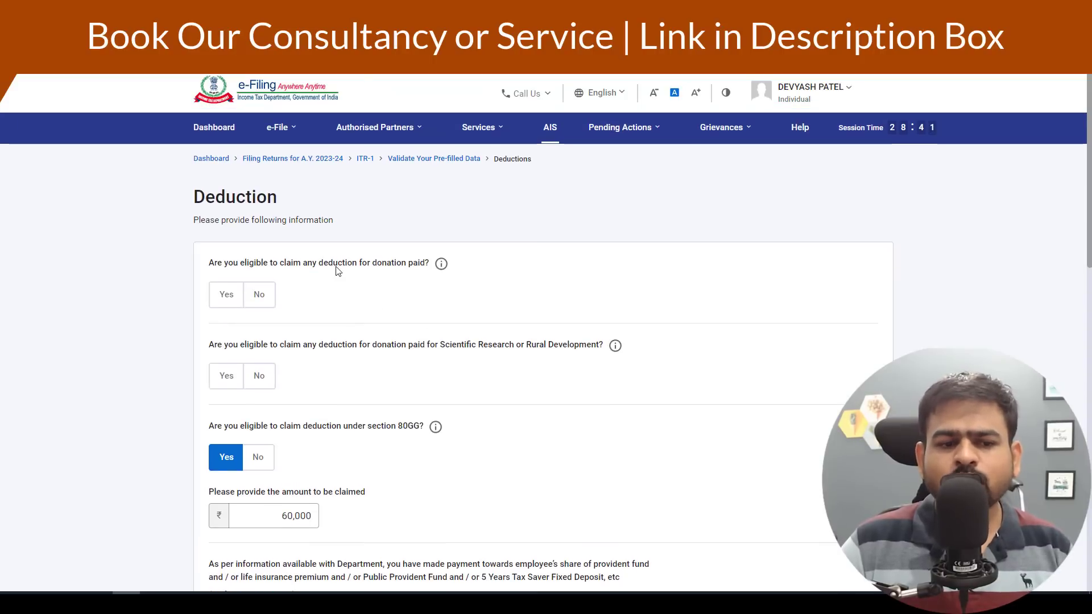
pyautogui.moveTo(339, 267); pyautogui.dragTo(387, 268)
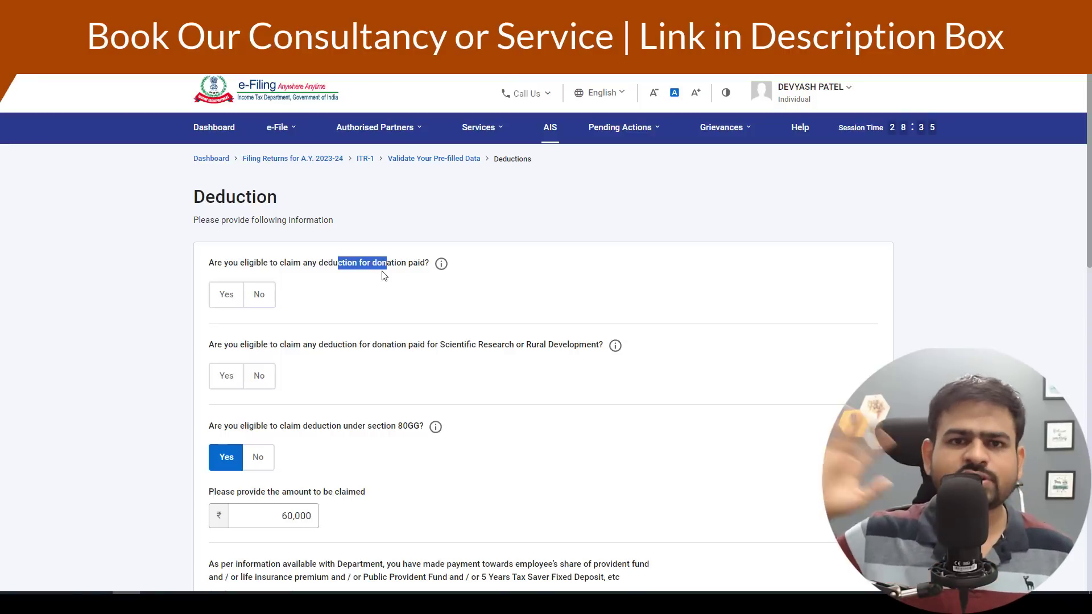
pyautogui.click(220, 294)
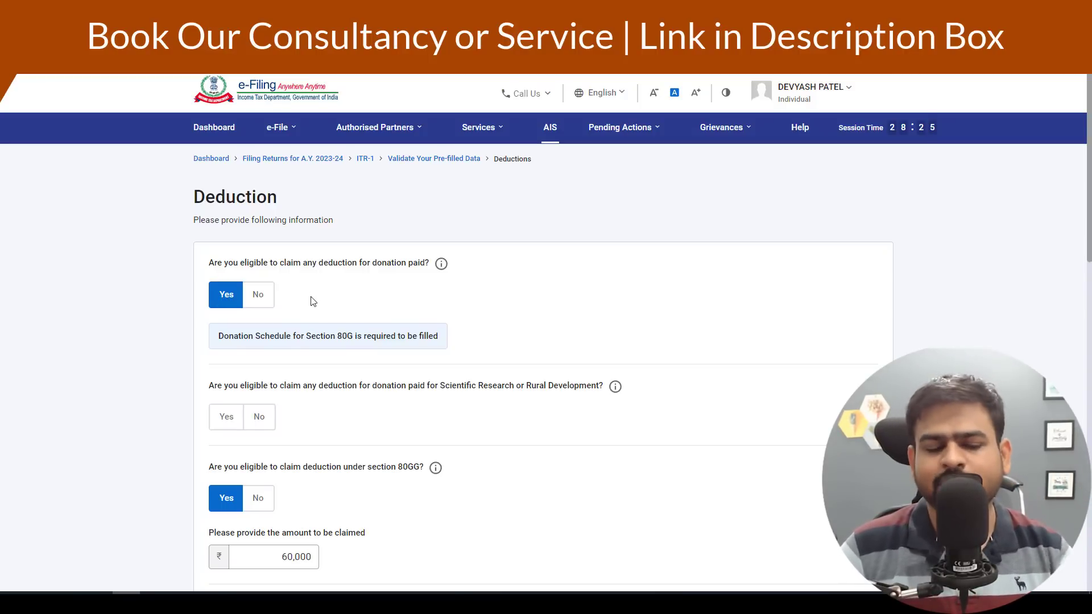
# - Answer Yes to the Section 80E question on interest paid on a higher education loan
pyautogui.scroll(-14, 407, 319)
pyautogui.scroll(-2, 407, 302)
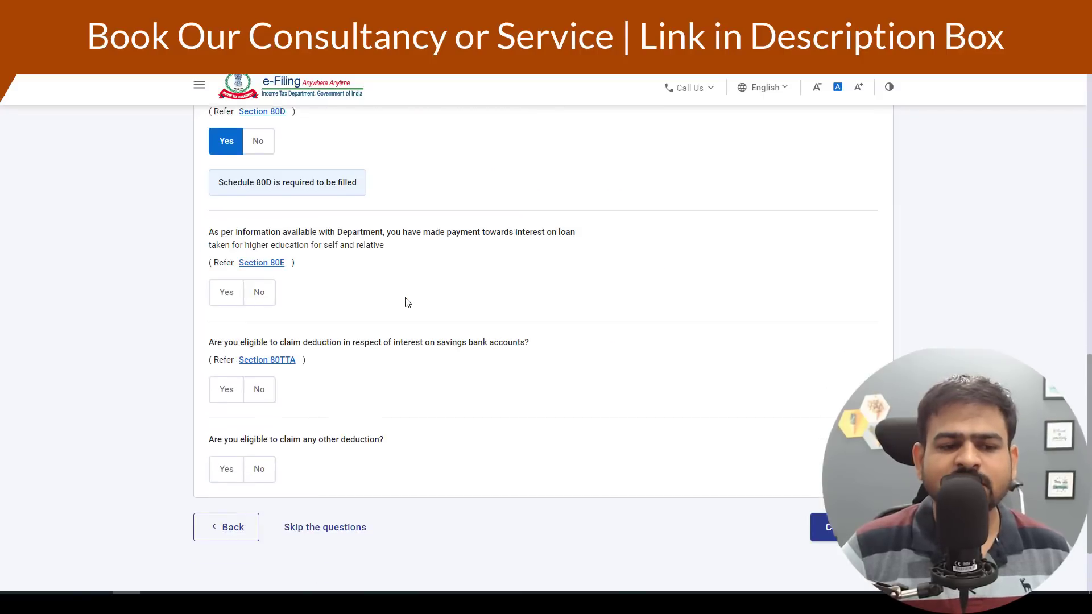
pyautogui.moveTo(242, 133); pyautogui.dragTo(392, 140)
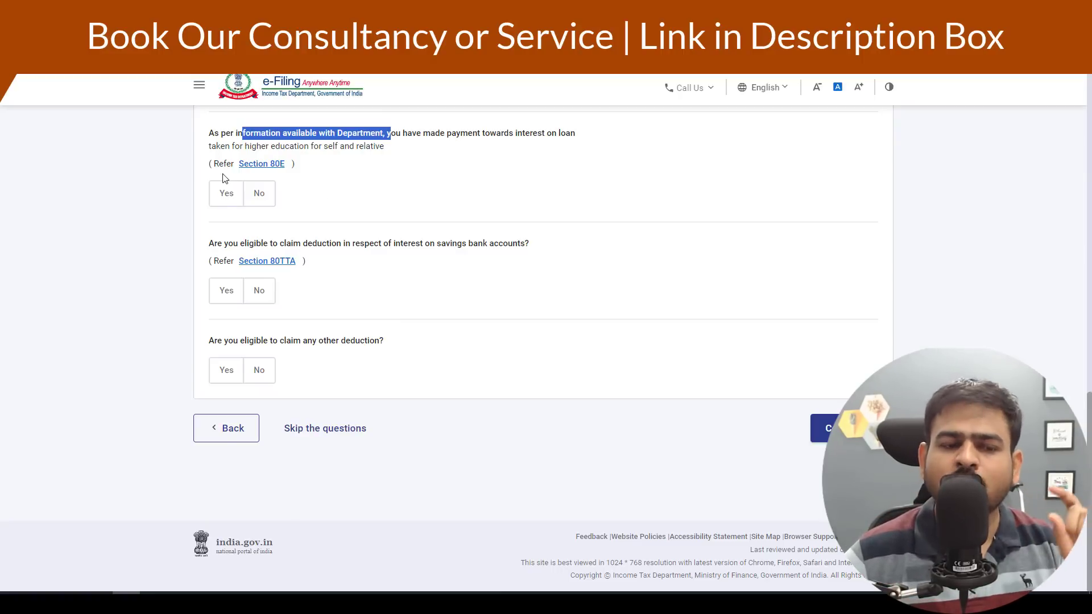
pyautogui.click(227, 195)
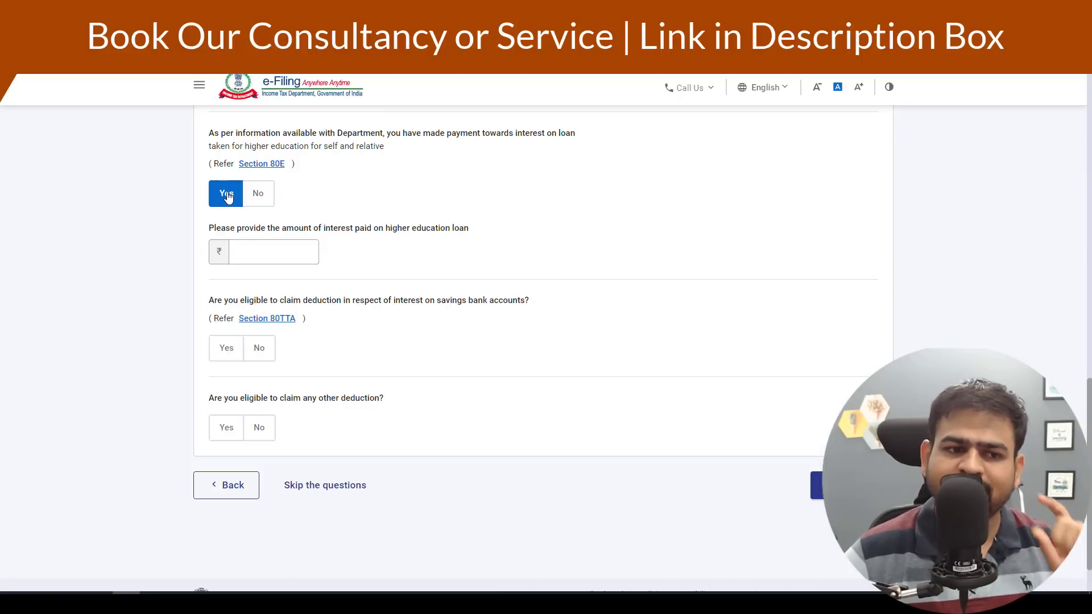
# - Answer No to the Section 80E education loan question and Yes to the Section 80TTA deduction for savings bank interest
pyautogui.click(258, 192)
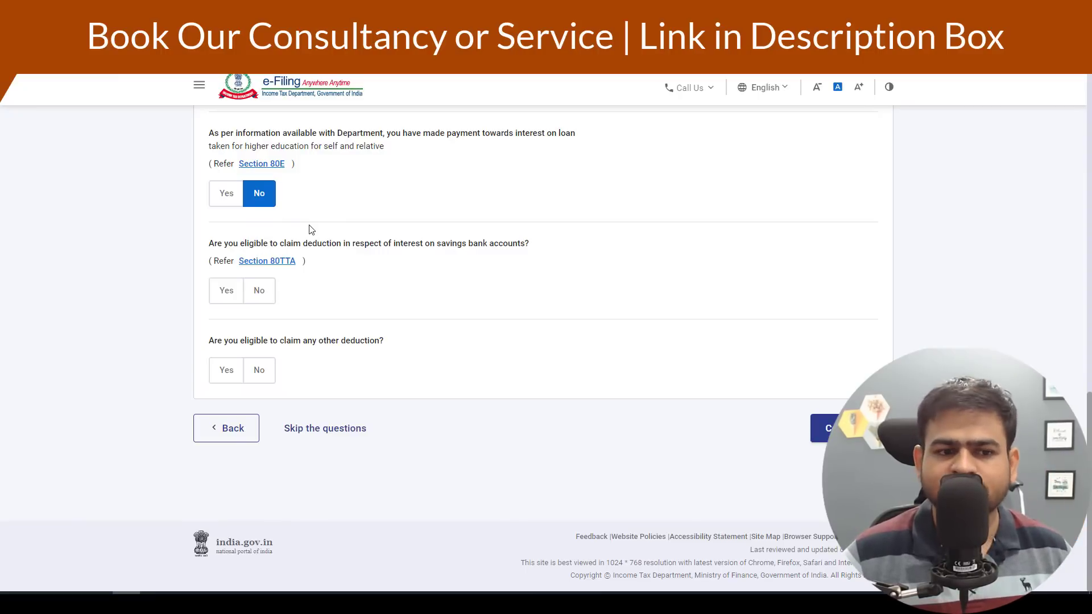
pyautogui.moveTo(215, 254); pyautogui.dragTo(379, 257)
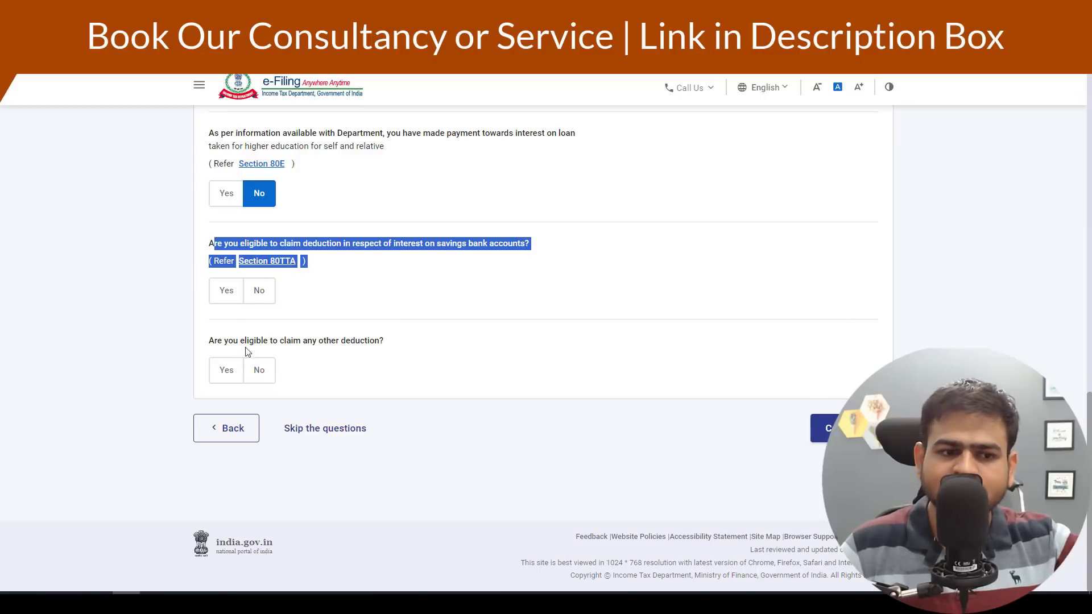
pyautogui.click(228, 295)
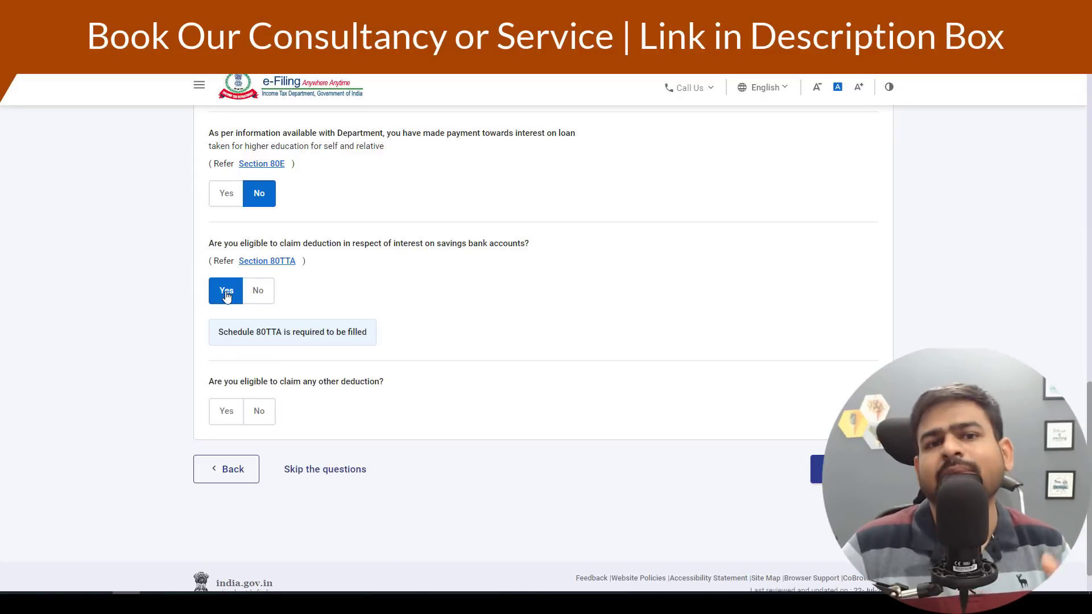
pyautogui.scroll(-1, 239, 319)
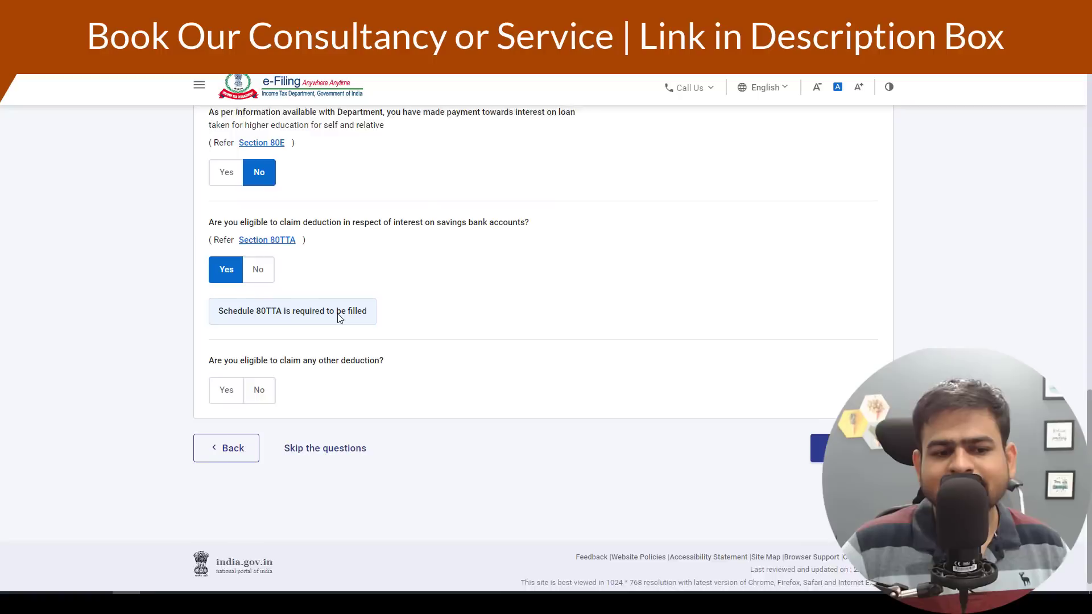
# - Answer Yes to being eligible for any other deduction and bring up the list of deduction types
pyautogui.moveTo(225, 341); pyautogui.dragTo(378, 354)
pyautogui.click(376, 353)
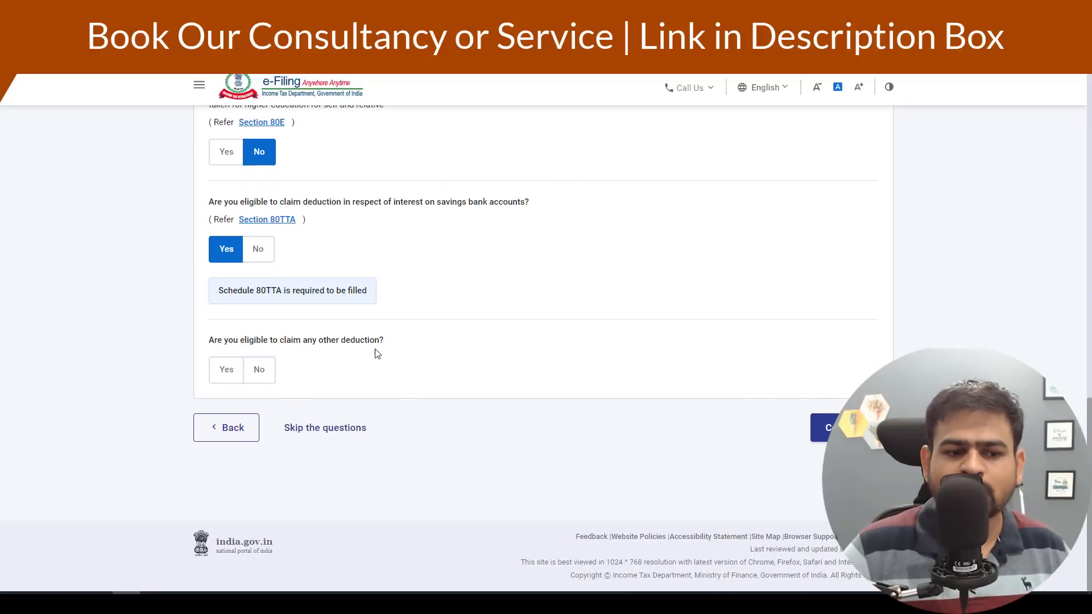
pyautogui.click(226, 369)
pyautogui.scroll(-4, 516, 339)
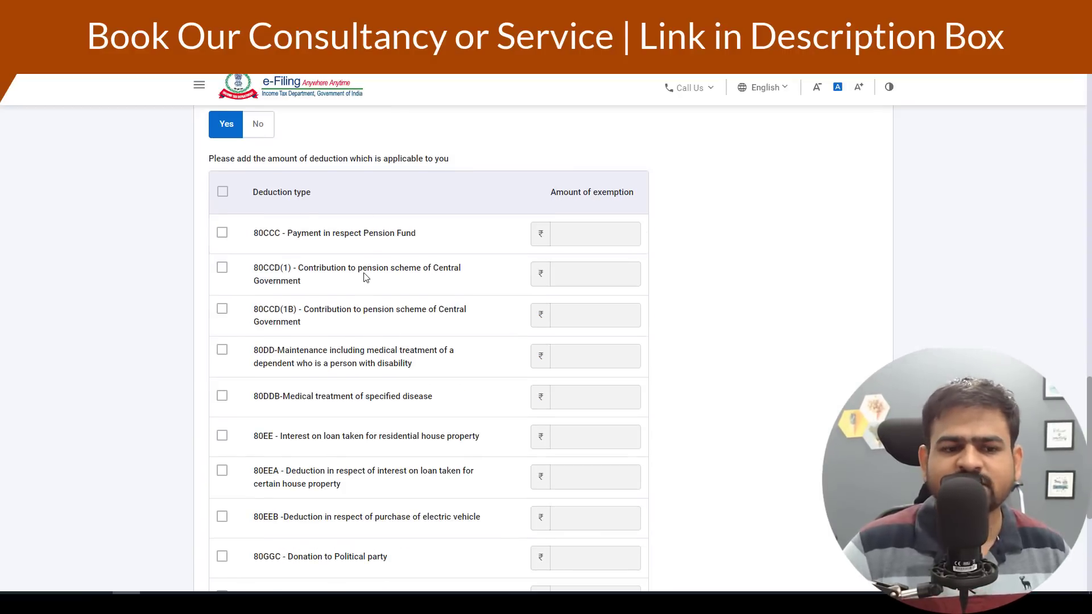
# - Try out selecting the 80CCD(1B) and 80CCD(1) pension scheme contribution deductions, clearing each selection again
pyautogui.scroll(-2, 359, 278)
pyautogui.moveTo(252, 188); pyautogui.dragTo(338, 203)
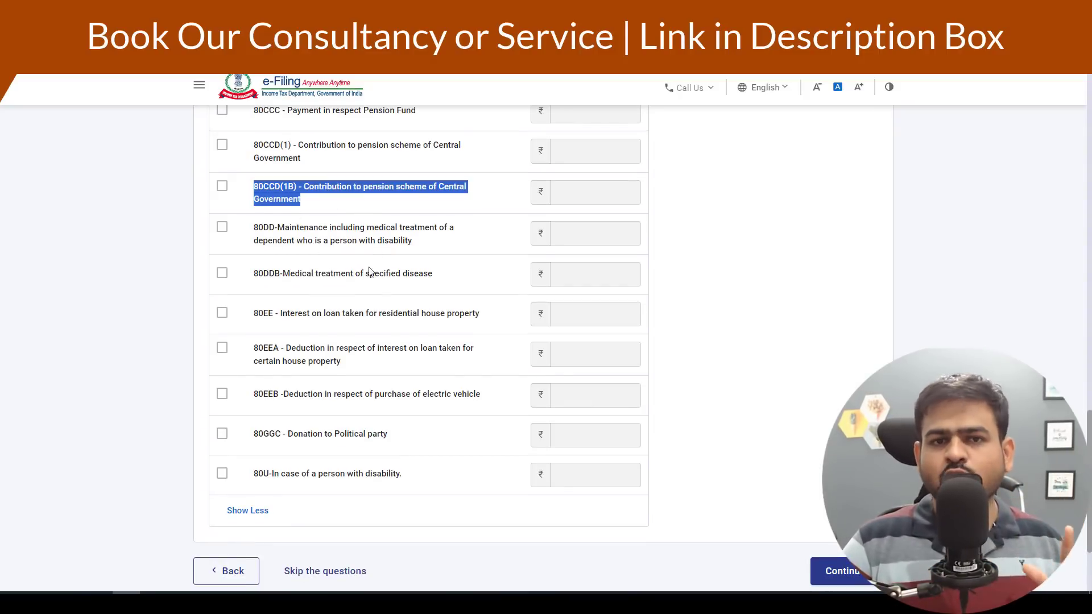
pyautogui.click(223, 187)
pyautogui.click(637, 194)
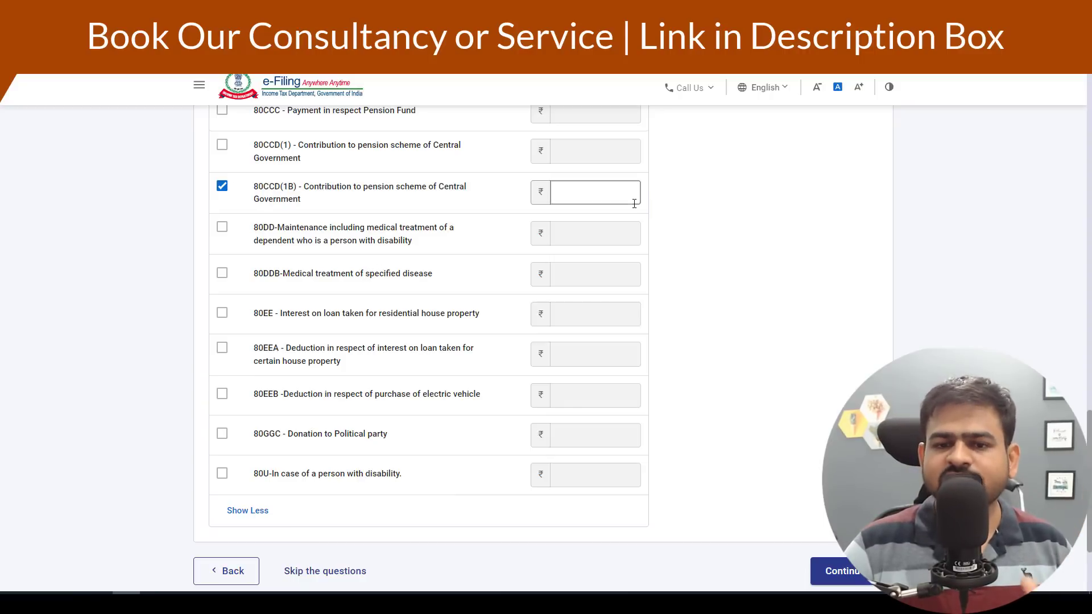
pyautogui.click(223, 187)
pyautogui.scroll(2, 335, 251)
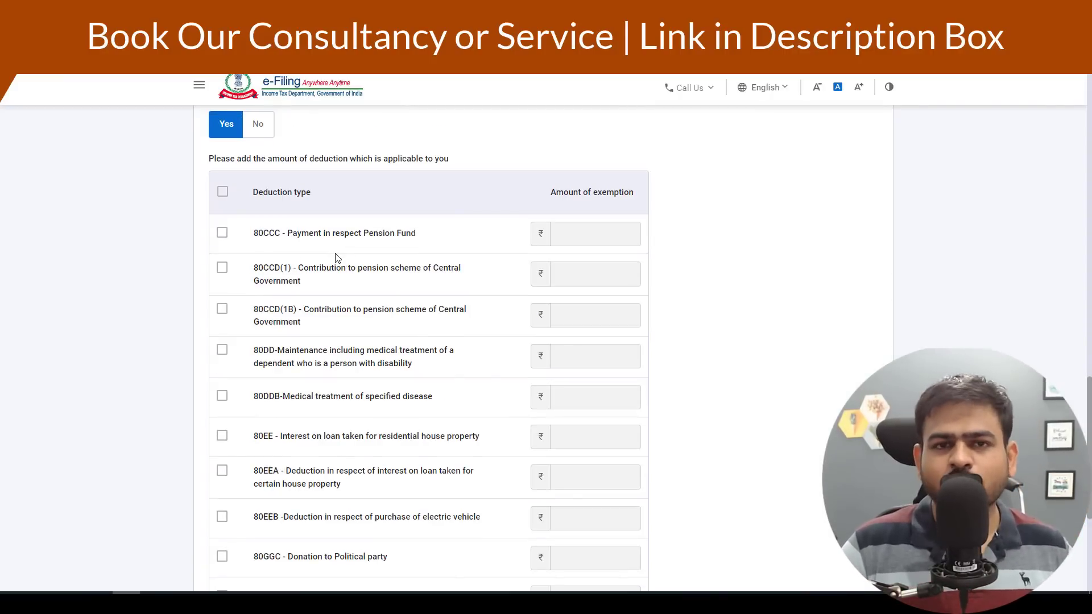
pyautogui.click(222, 267)
pyautogui.moveTo(337, 267); pyautogui.dragTo(429, 283)
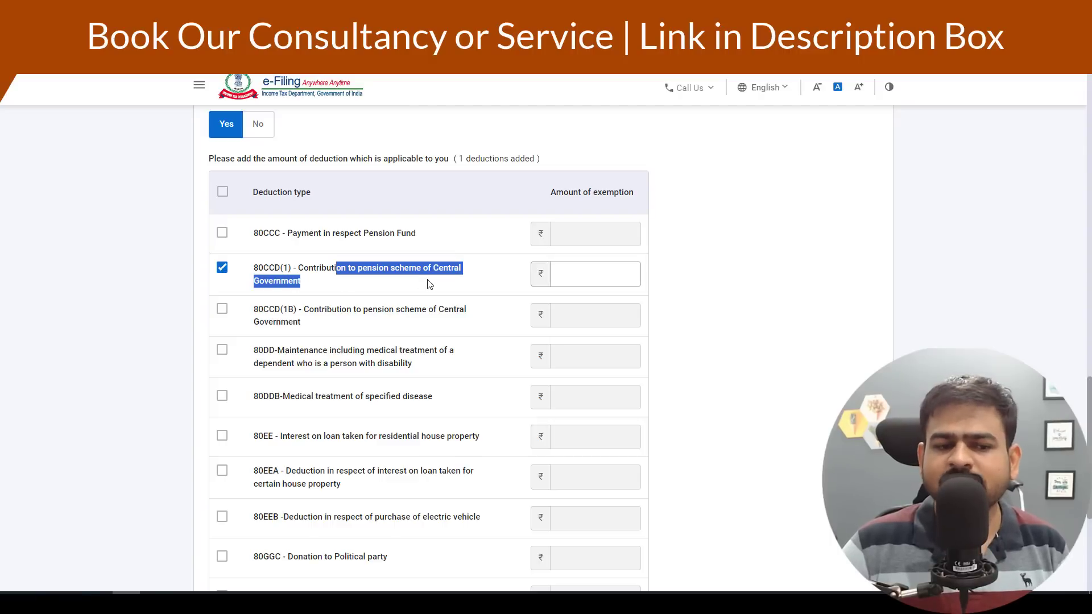
pyautogui.click(573, 280)
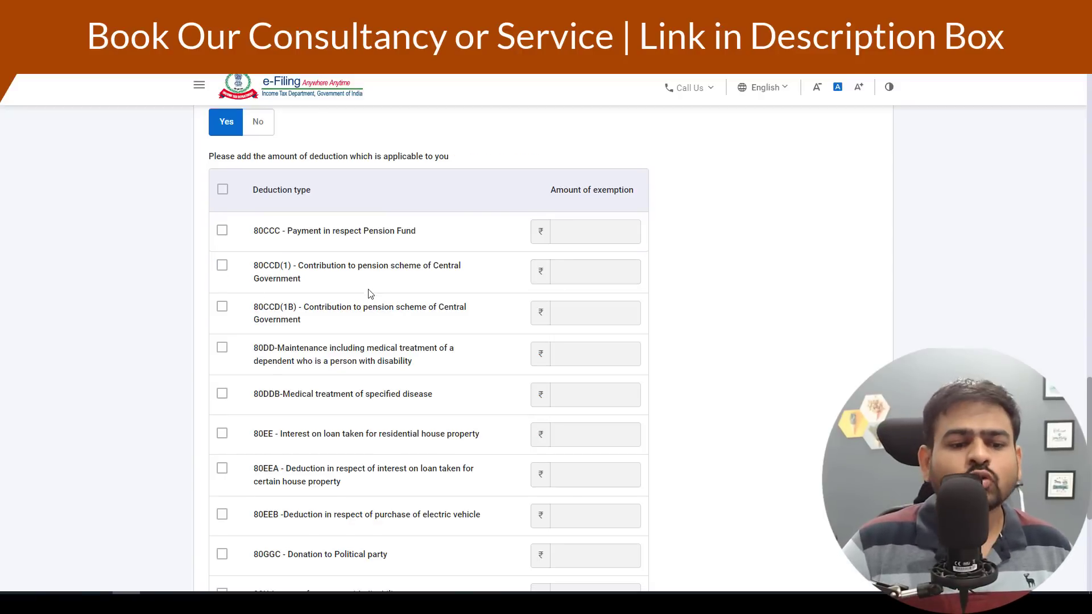
# - Review the other deduction types in the list, including 80DD, 80EE, 80EEA, 80EEB and 80GGC
pyautogui.scroll(-5, 370, 292)
pyautogui.scroll(3, 313, 234)
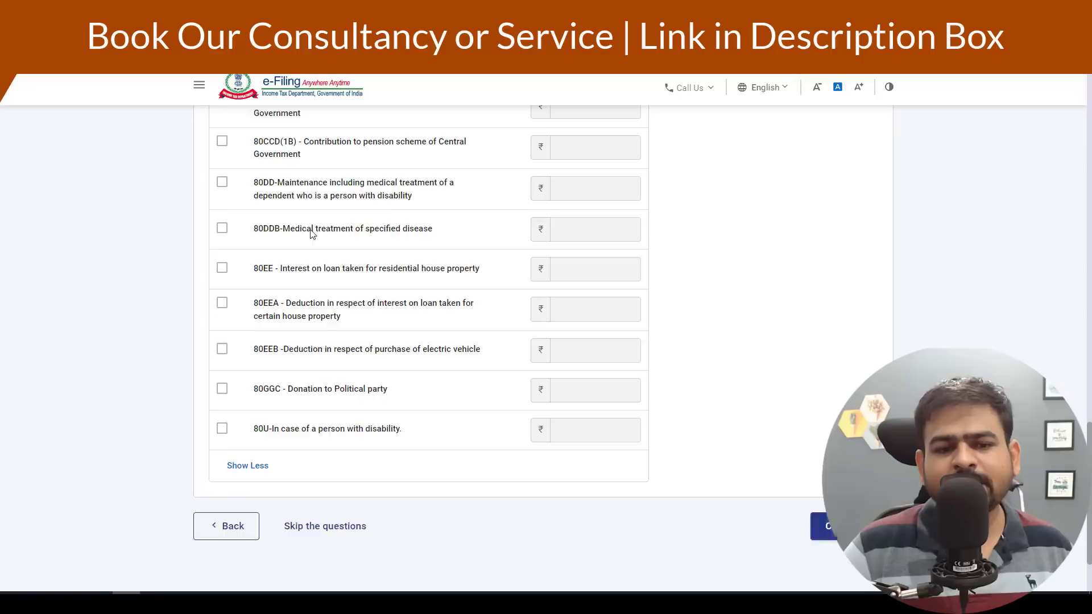
pyautogui.moveTo(250, 312); pyautogui.dragTo(419, 314)
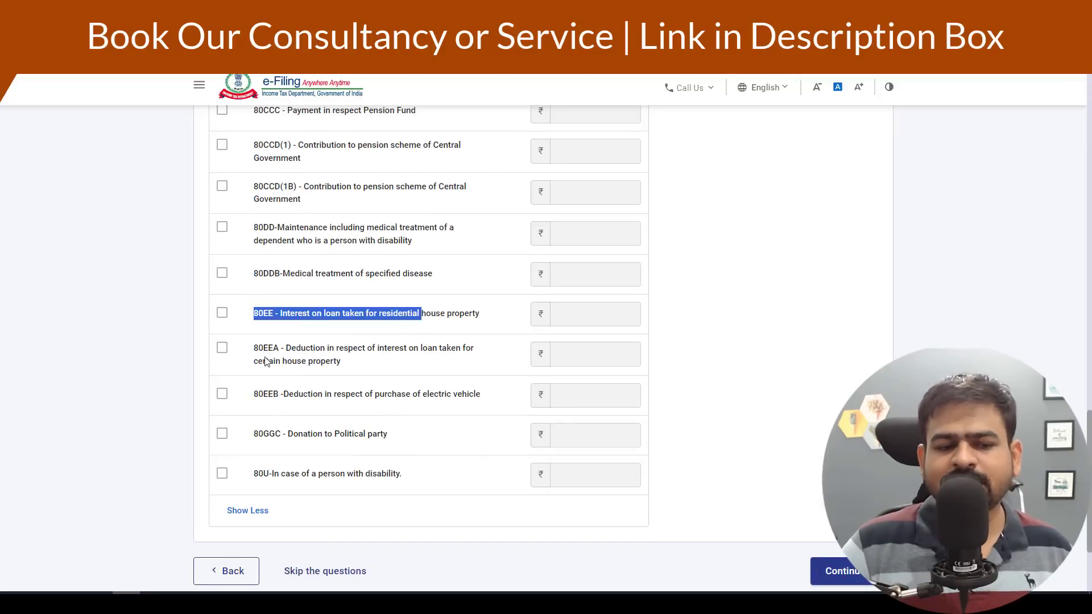
pyautogui.moveTo(250, 347); pyautogui.dragTo(331, 355)
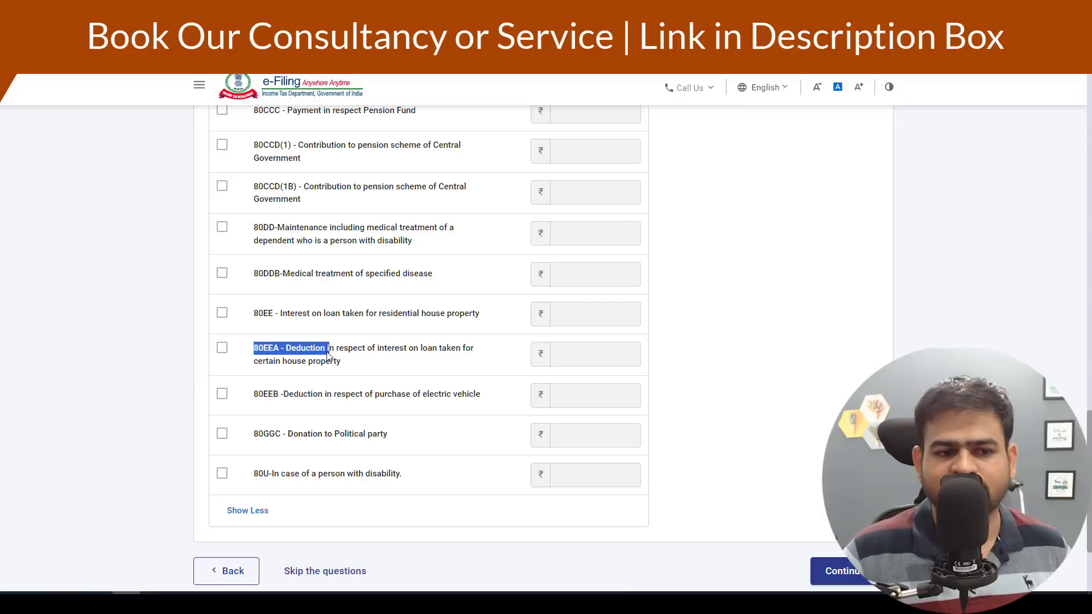
pyautogui.moveTo(257, 228); pyautogui.dragTo(371, 248)
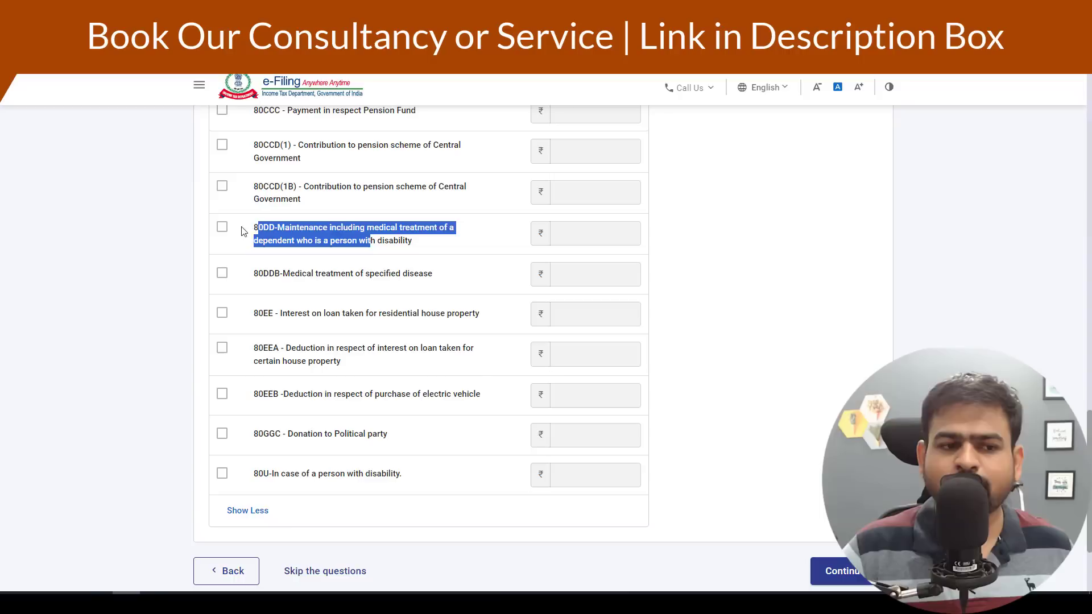
pyautogui.click(223, 227)
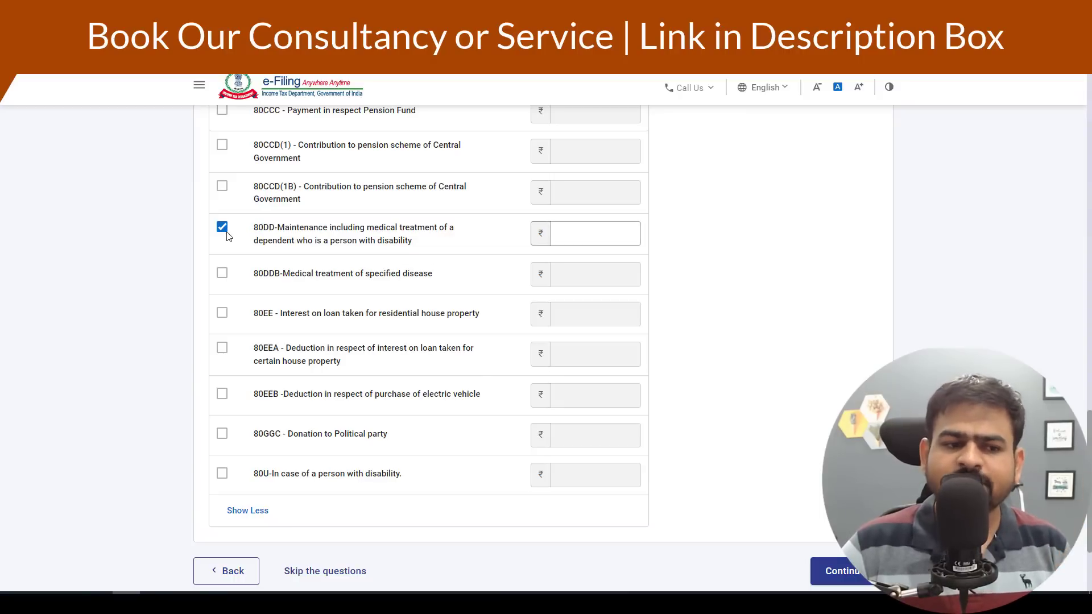
pyautogui.click(223, 235)
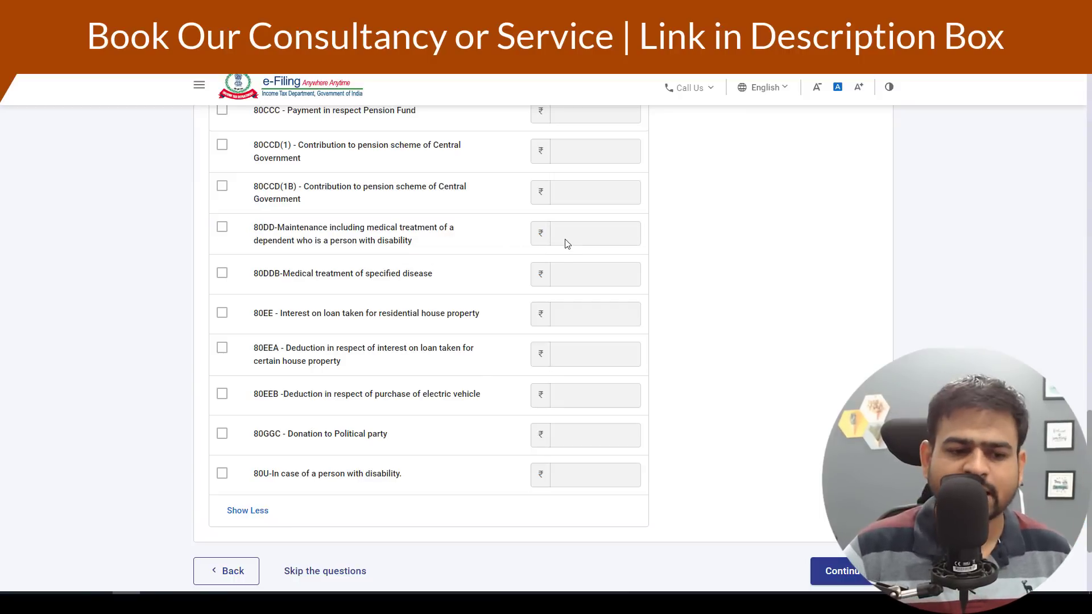
pyautogui.scroll(-3, 305, 317)
pyautogui.moveTo(259, 299); pyautogui.dragTo(348, 301)
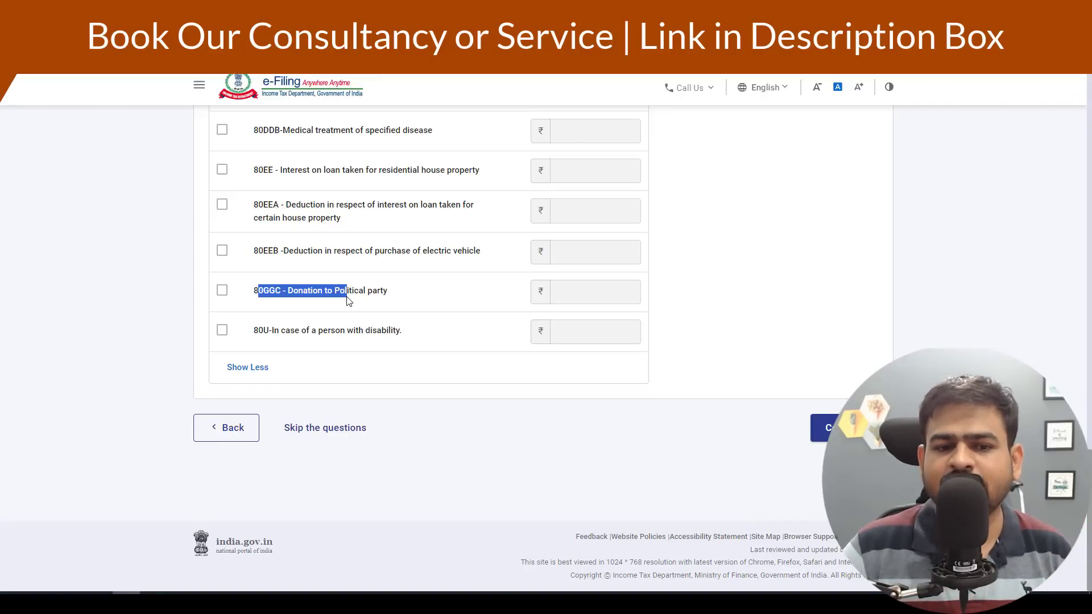
pyautogui.moveTo(285, 291); pyautogui.dragTo(382, 294)
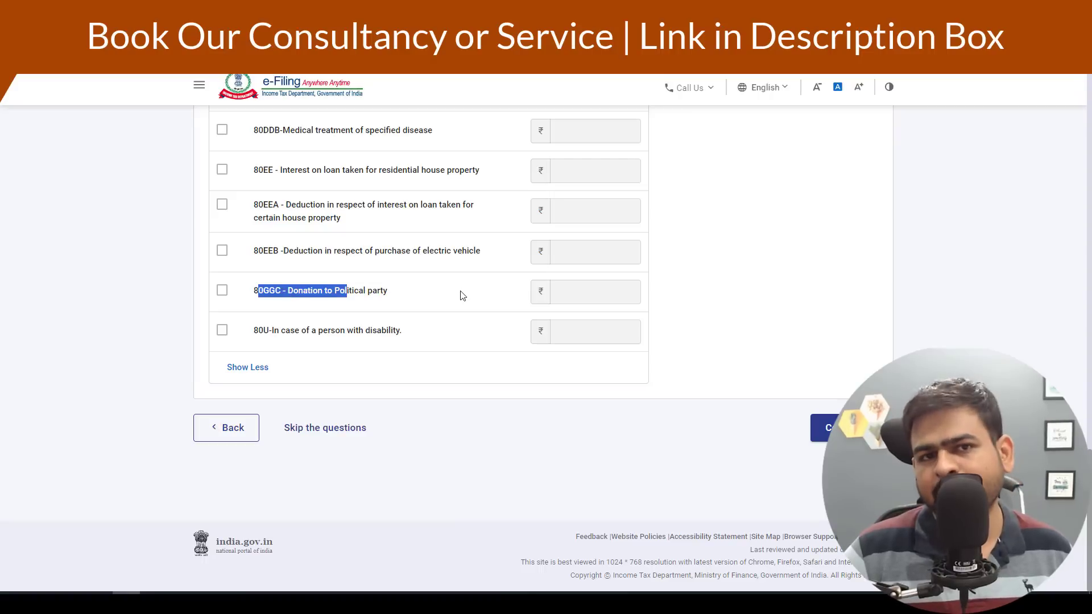
pyautogui.moveTo(325, 254); pyautogui.dragTo(454, 253)
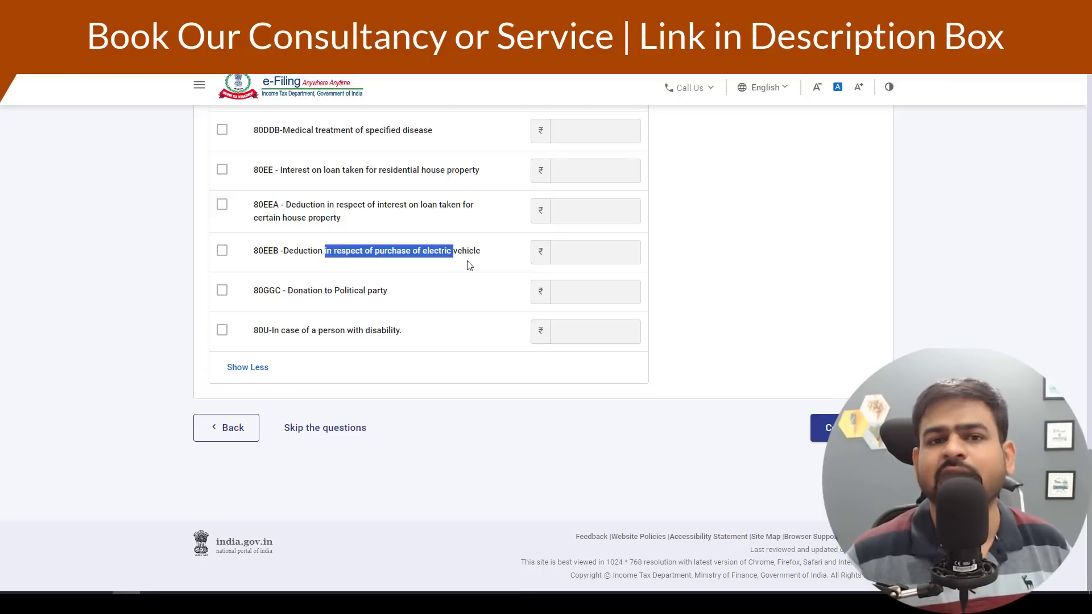
# - Continue to the deductions summary and open the 80D health insurance deduction for editing
pyautogui.click(825, 428)
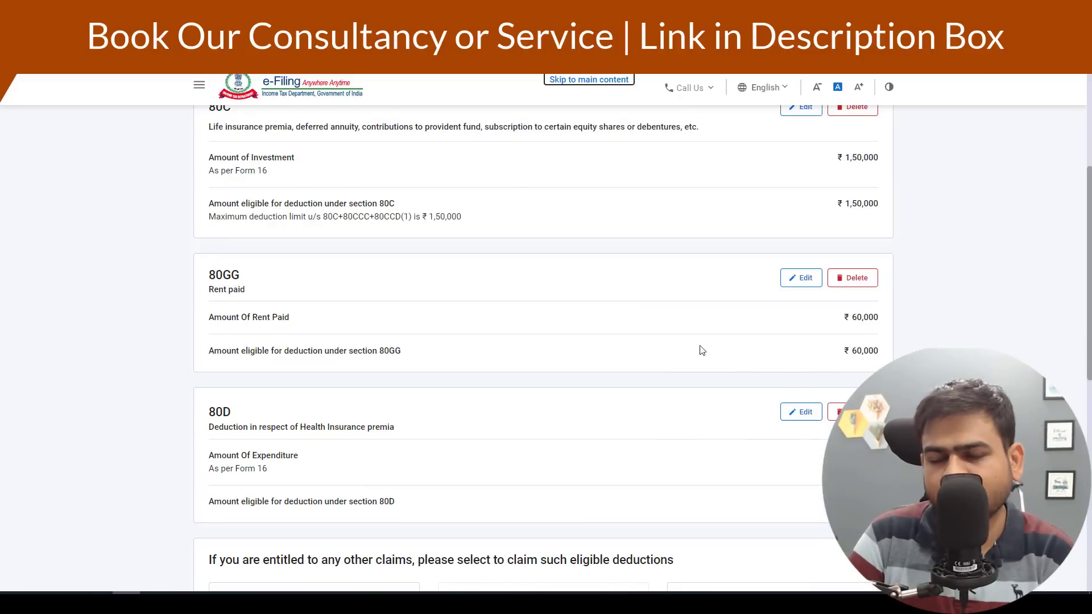
pyautogui.scroll(-4, 744, 280)
pyautogui.moveTo(209, 166); pyautogui.dragTo(230, 166)
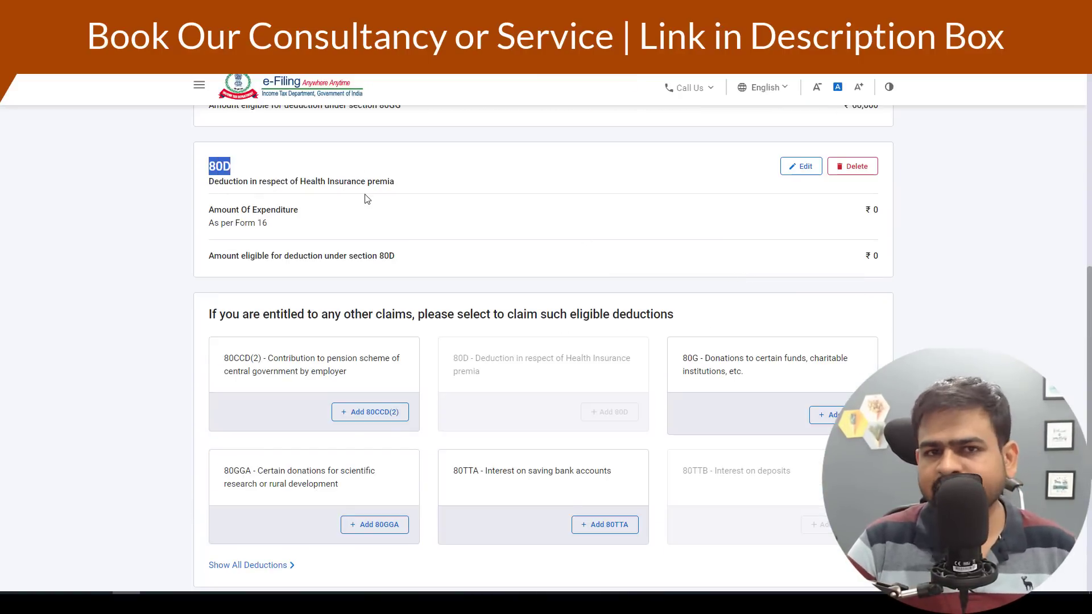
pyautogui.click(799, 166)
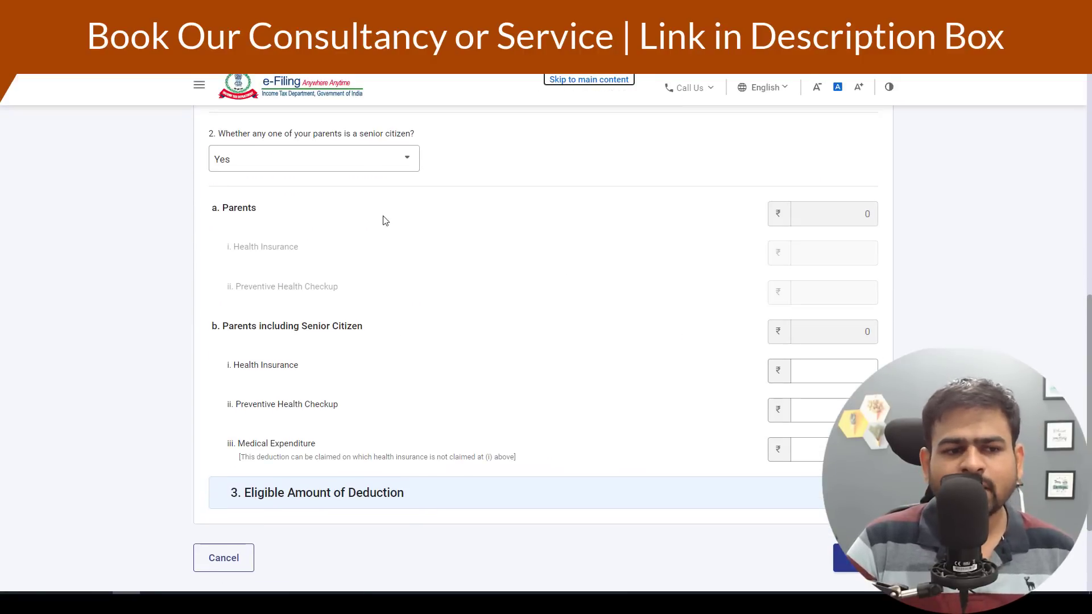
# - Enter 5,000 as the preventive health checkup amount for Self & Family in the 80D deduction
pyautogui.scroll(10, 370, 219)
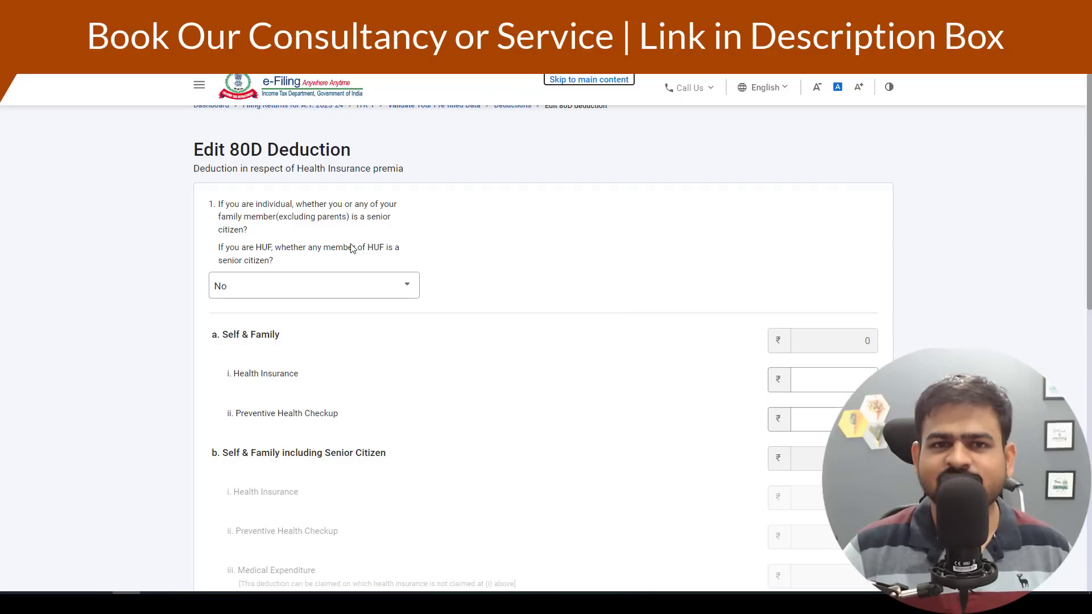
pyautogui.scroll(-2, 629, 363)
pyautogui.click(874, 261)
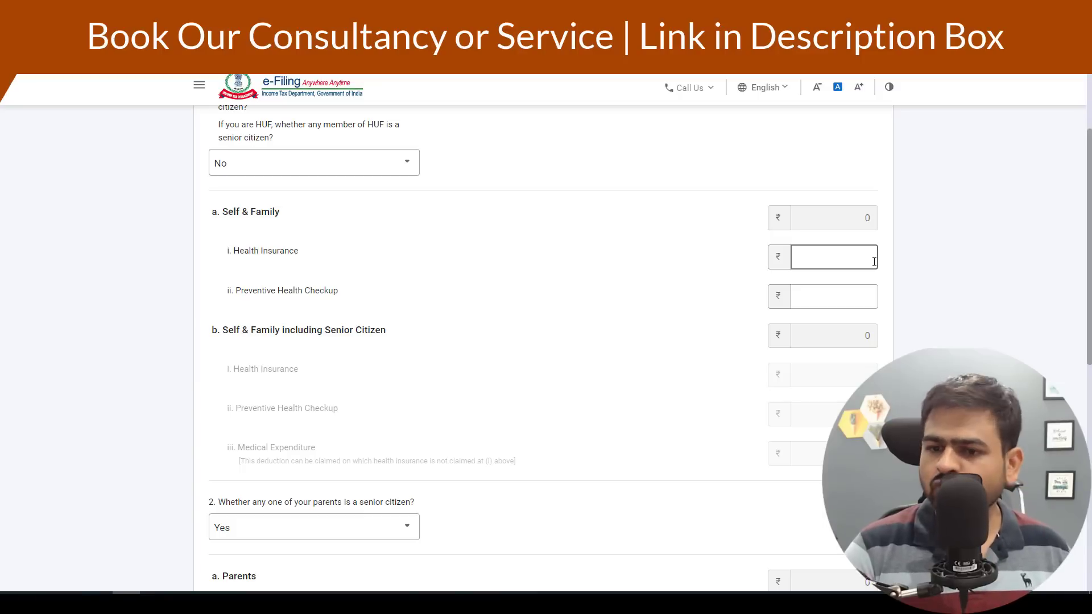
pyautogui.click(857, 285)
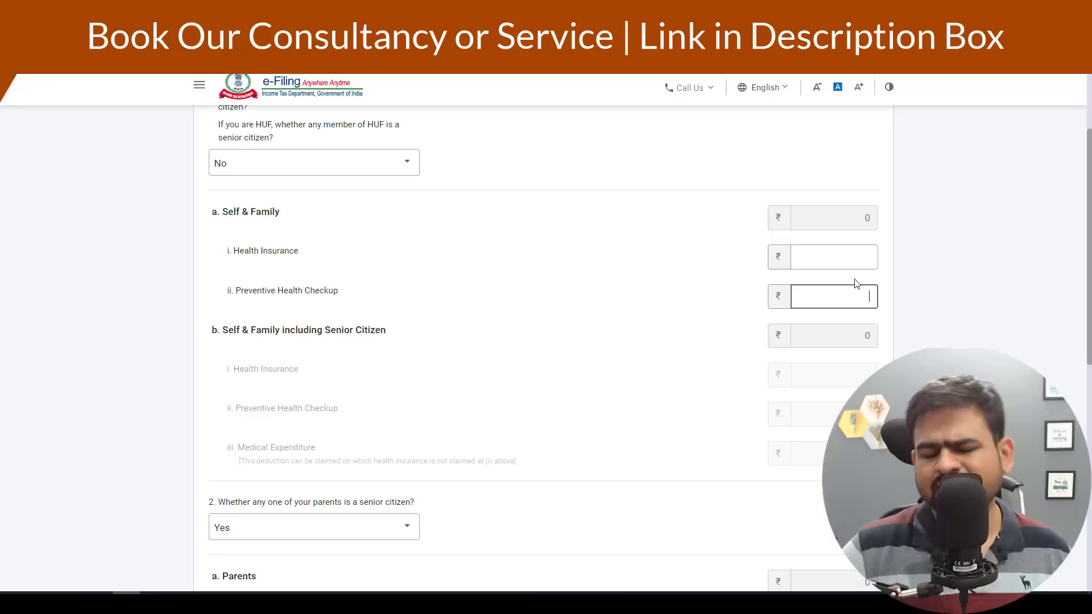
pyautogui.write('5000')
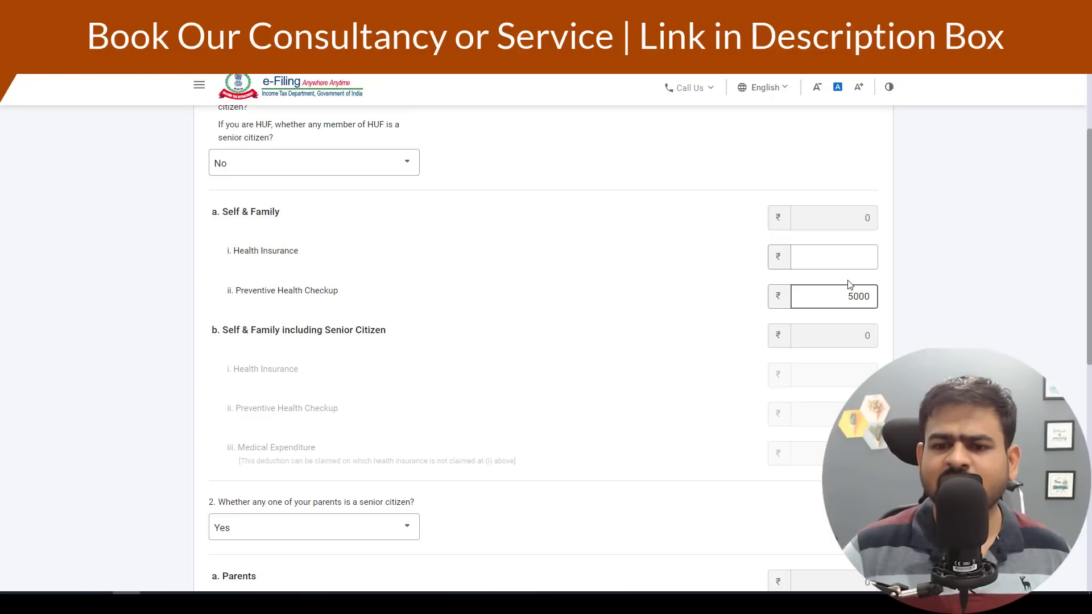
pyautogui.click(657, 326)
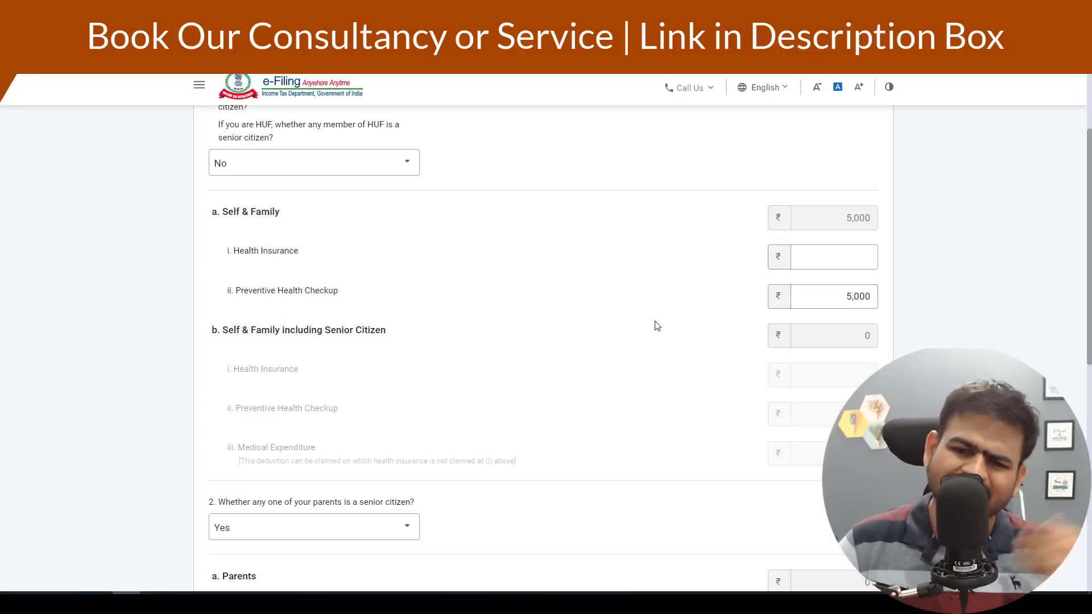
pyautogui.moveTo(836, 291); pyautogui.dragTo(884, 302)
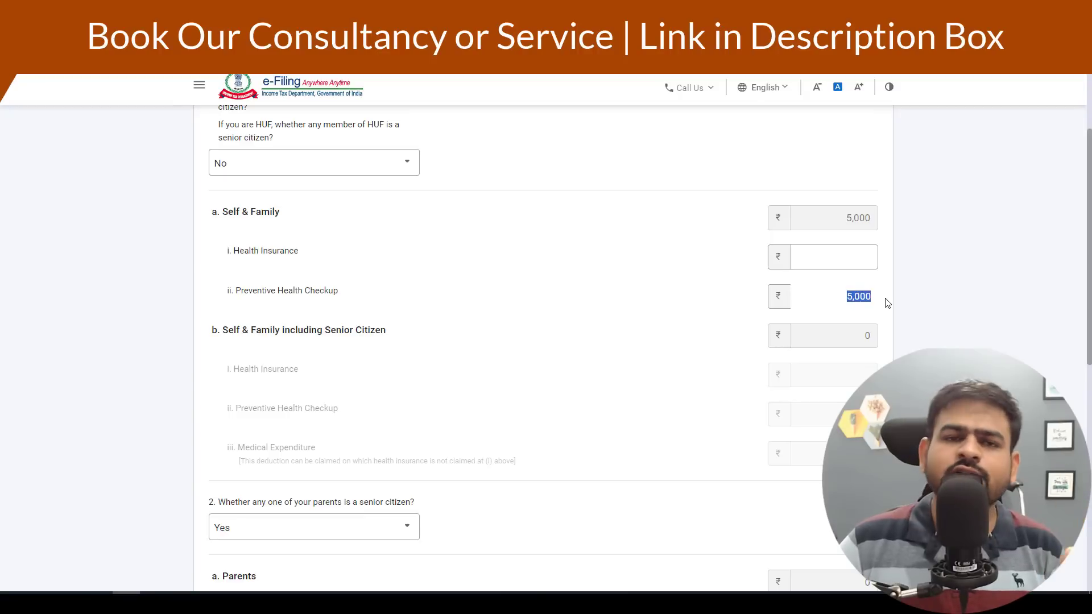
# - Review the senior citizen parents' expense fields and answer No to whether any one of the parents is a senior citizen
pyautogui.scroll(-4, 885, 301)
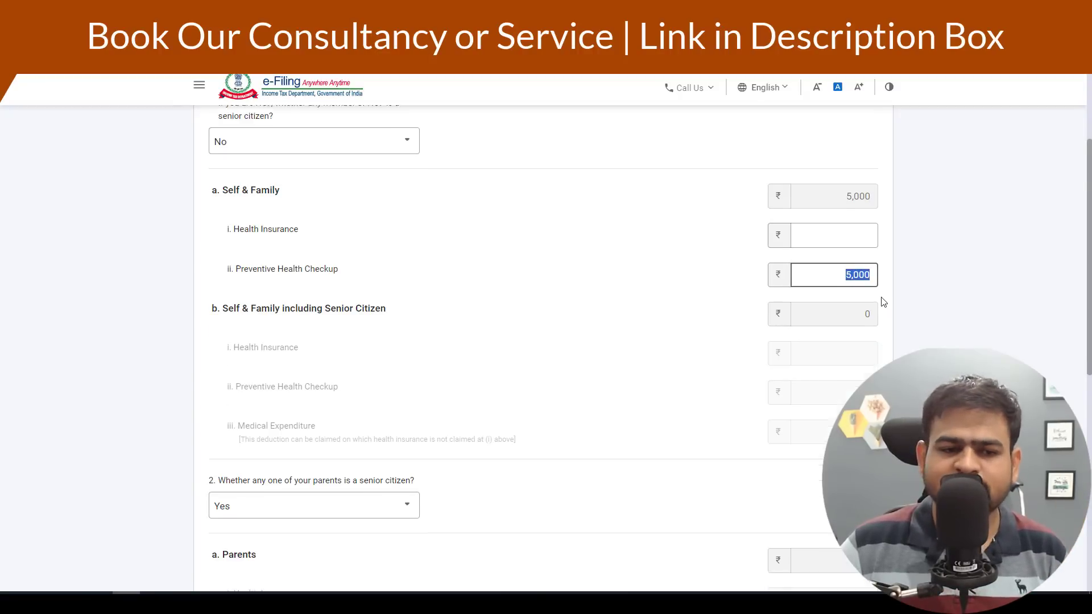
pyautogui.scroll(-2, 268, 268)
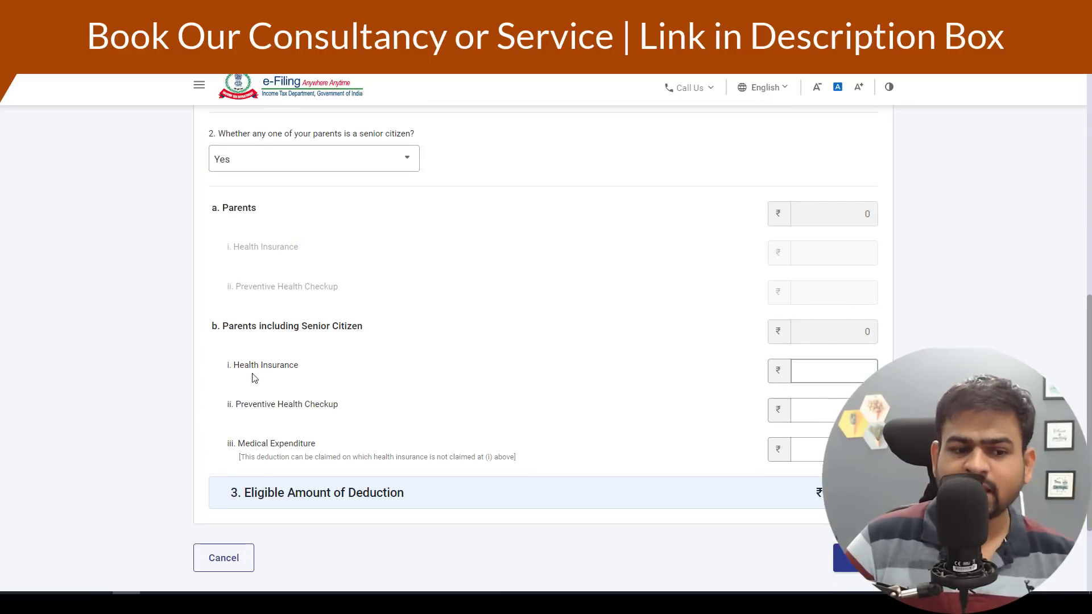
pyautogui.moveTo(233, 365); pyautogui.dragTo(292, 374)
pyautogui.click(810, 370)
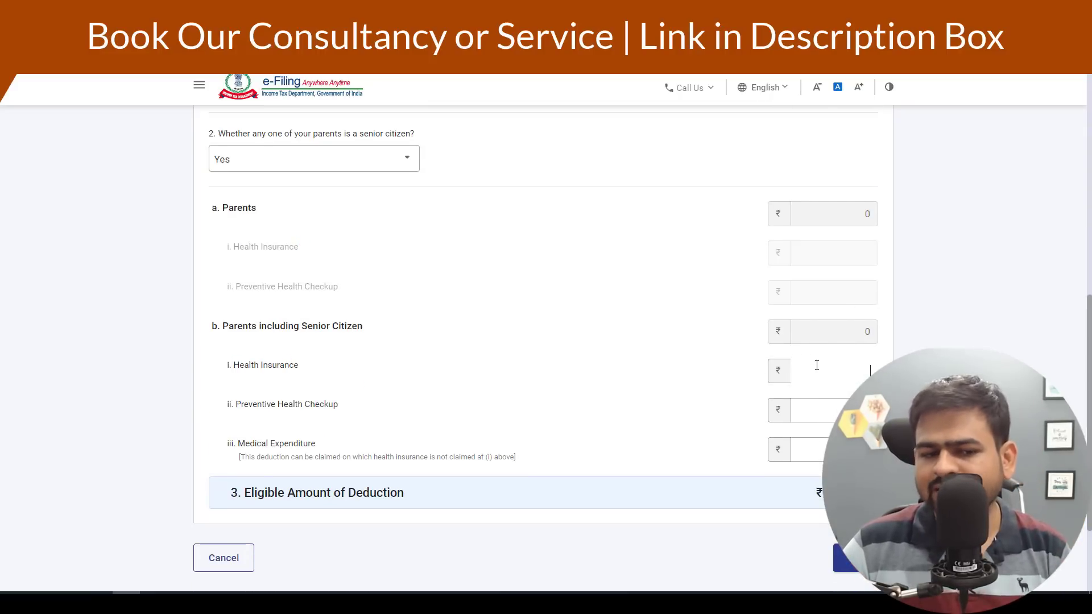
pyautogui.click(827, 404)
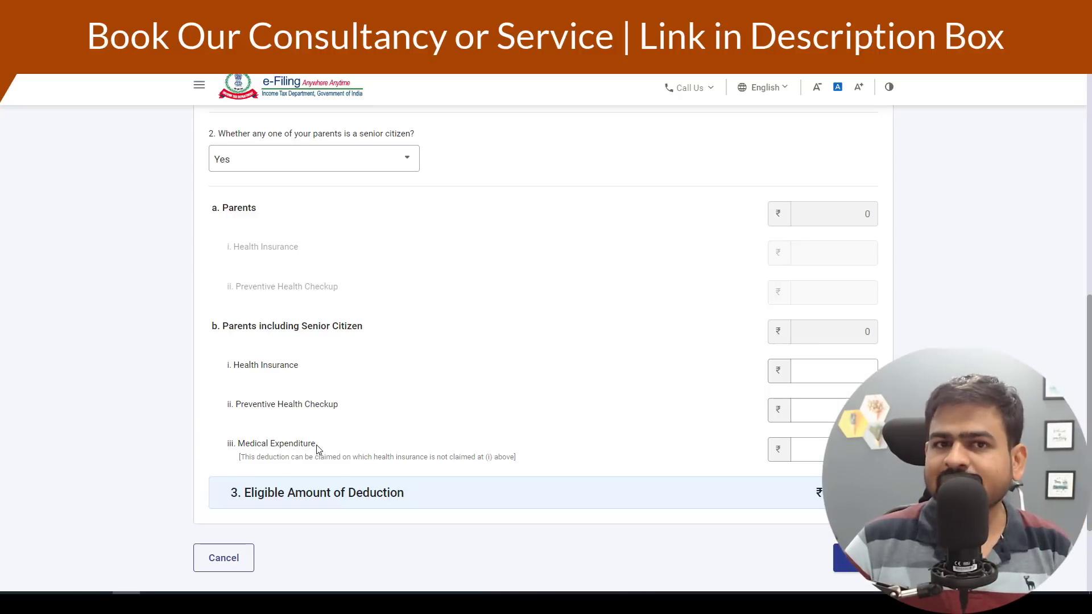
pyautogui.click(807, 449)
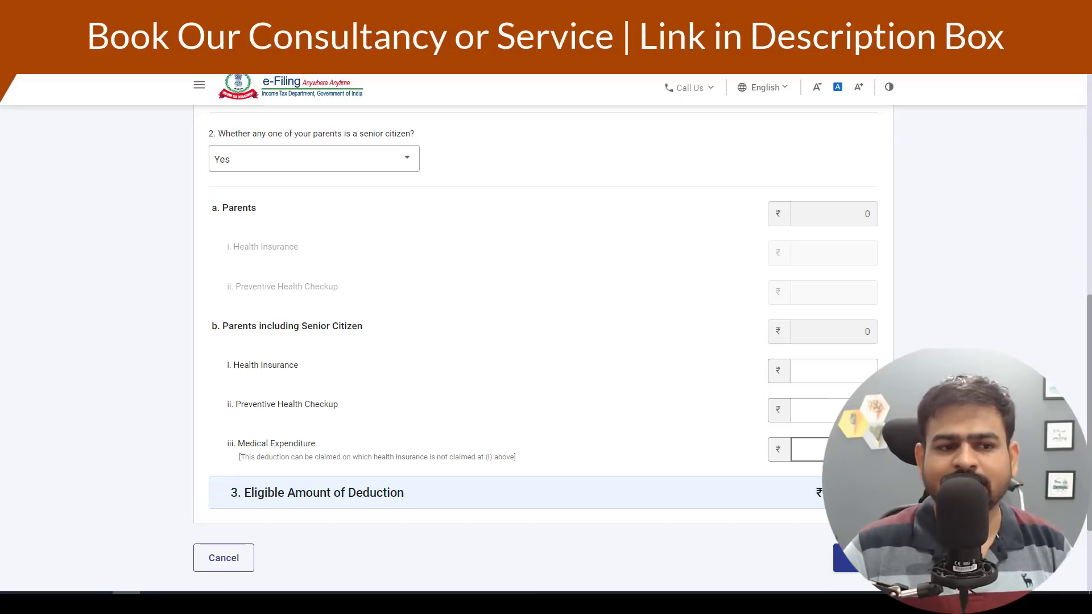
pyautogui.click(377, 162)
pyautogui.click(312, 244)
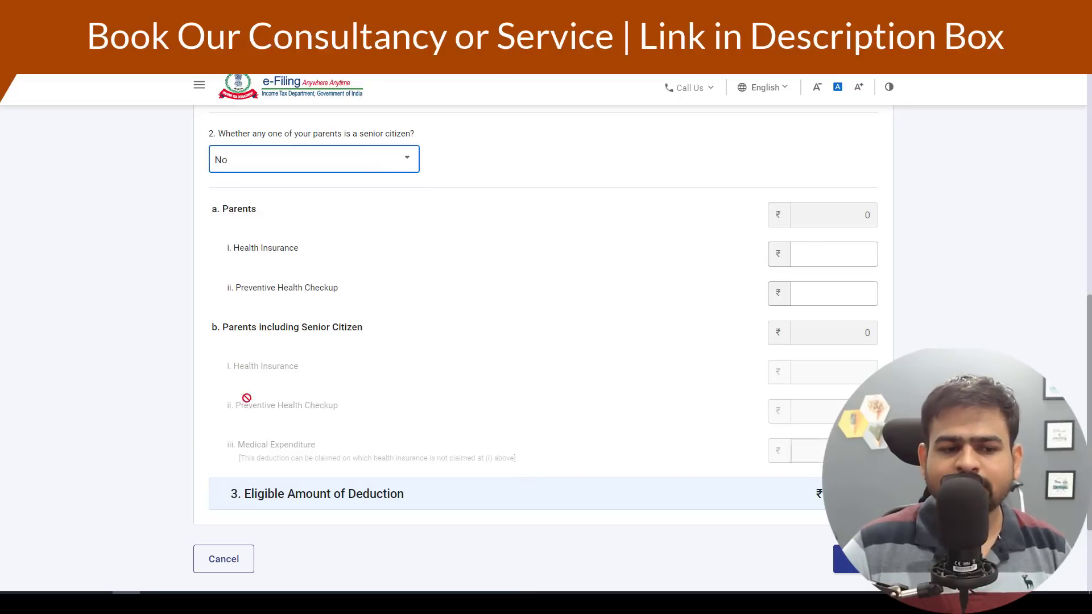
# - Answer Yes to whether any one of the parents is a senior citizen in the 80D deduction, and select the parents' Medical Expenditure amount
pyautogui.moveTo(227, 444); pyautogui.dragTo(316, 444)
pyautogui.click(322, 165)
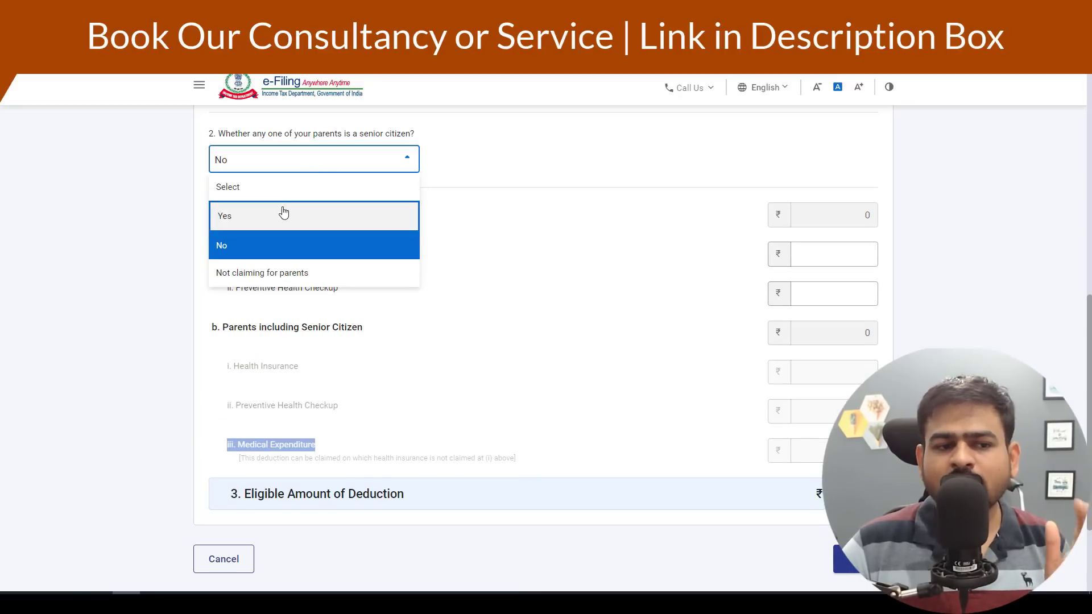
pyautogui.click(284, 215)
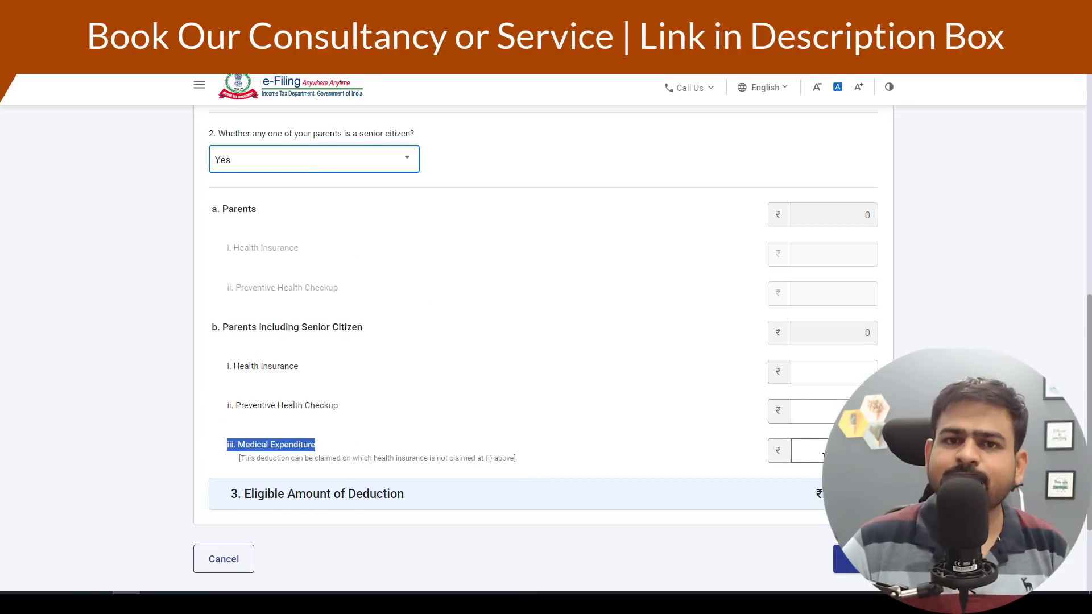
pyautogui.click(822, 456)
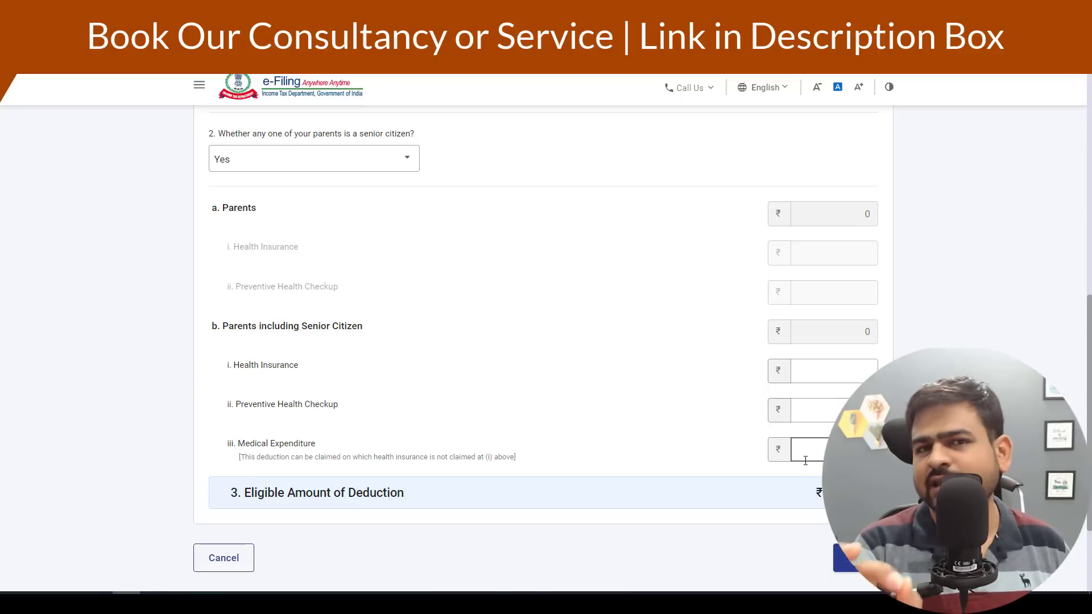
# - Add an 80TTA deduction with 10,000 as interest on saving bank accounts
pyautogui.scroll(-6, 539, 346)
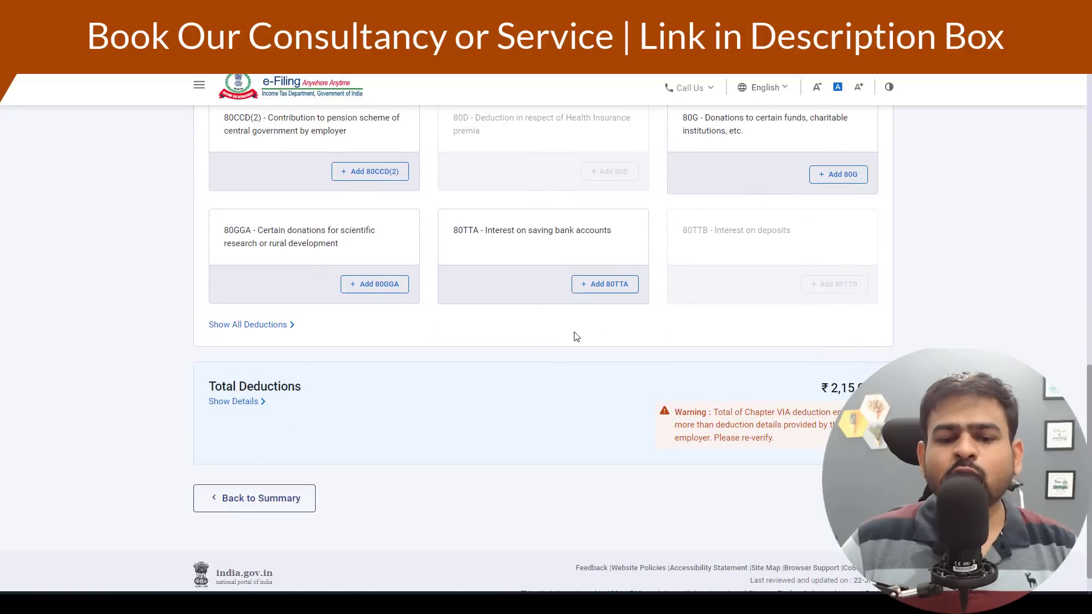
pyautogui.click(608, 295)
pyautogui.click(827, 253)
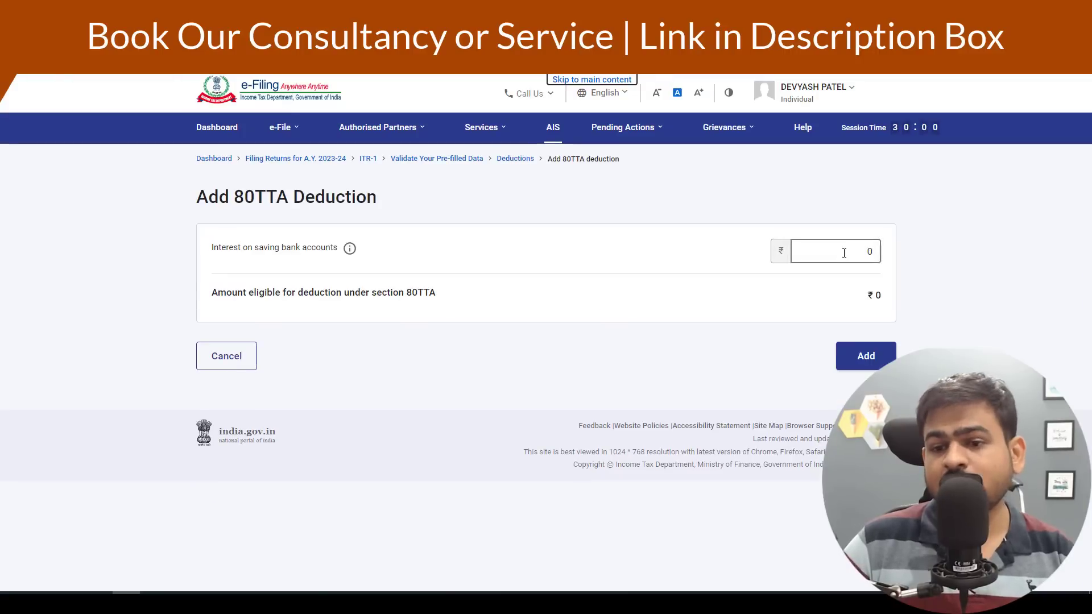
pyautogui.write('10000')
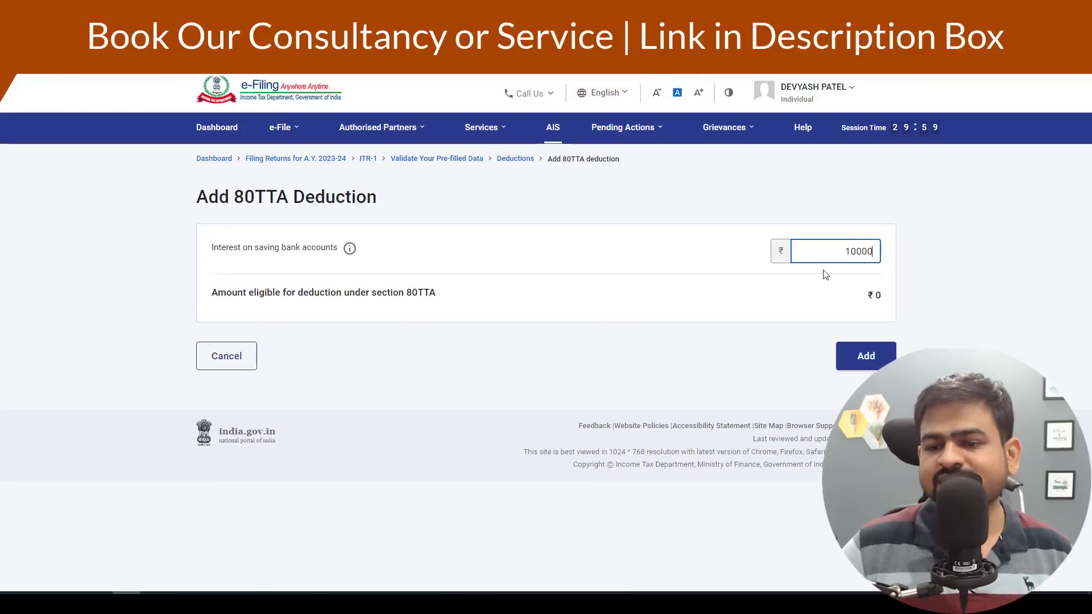
pyautogui.click(720, 336)
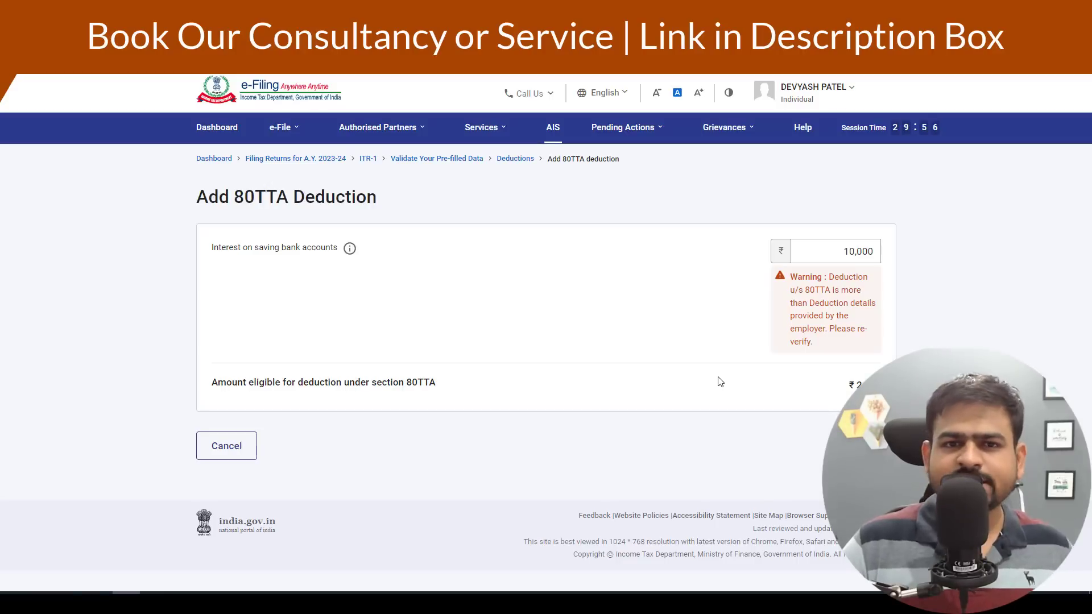
pyautogui.moveTo(257, 200); pyautogui.dragTo(298, 204)
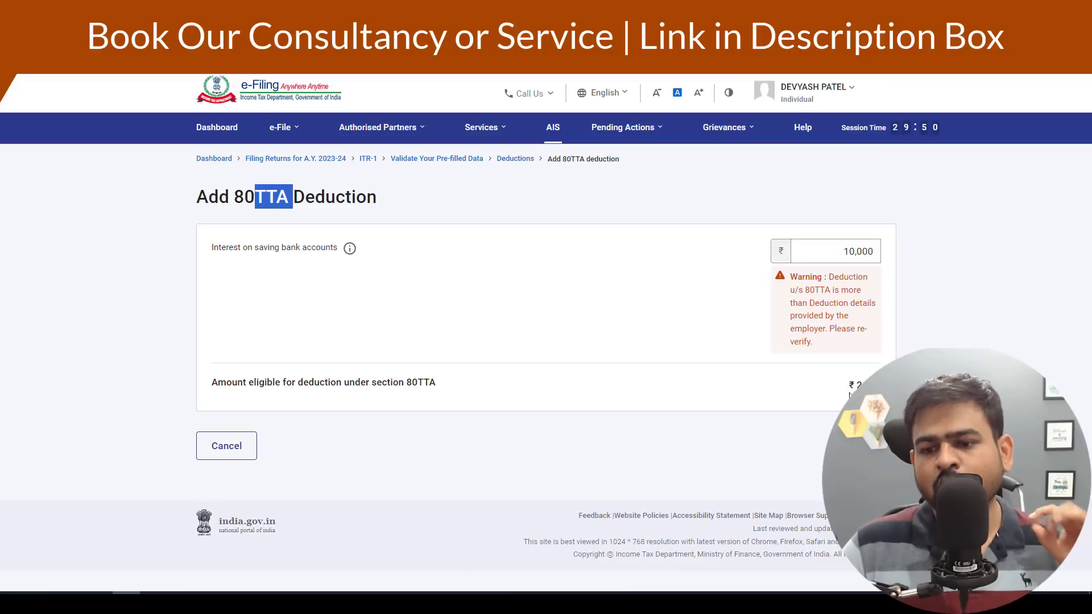
pyautogui.click(864, 445)
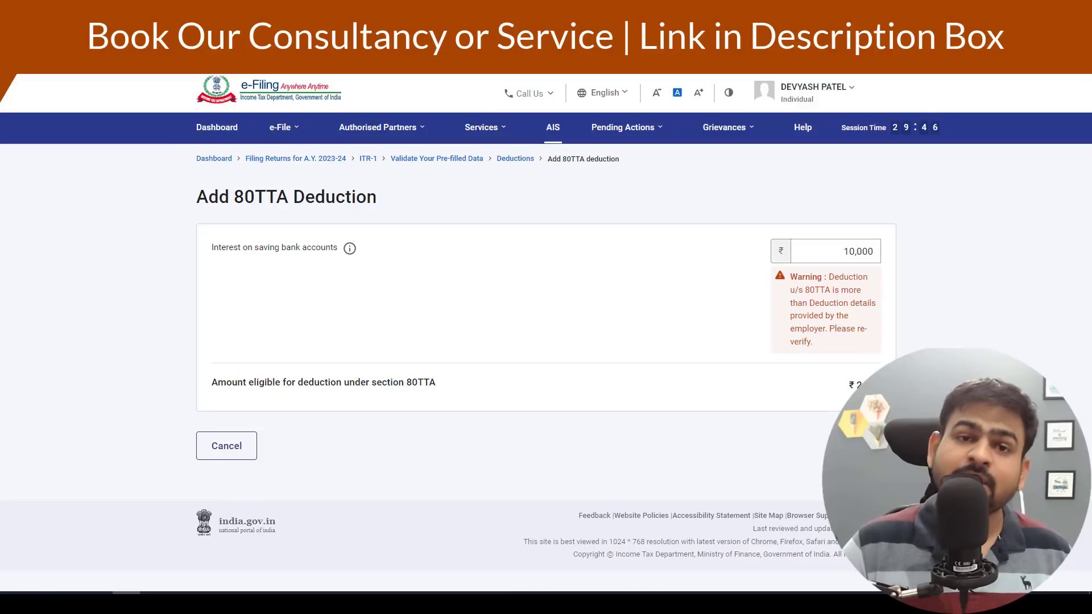
pyautogui.click(814, 447)
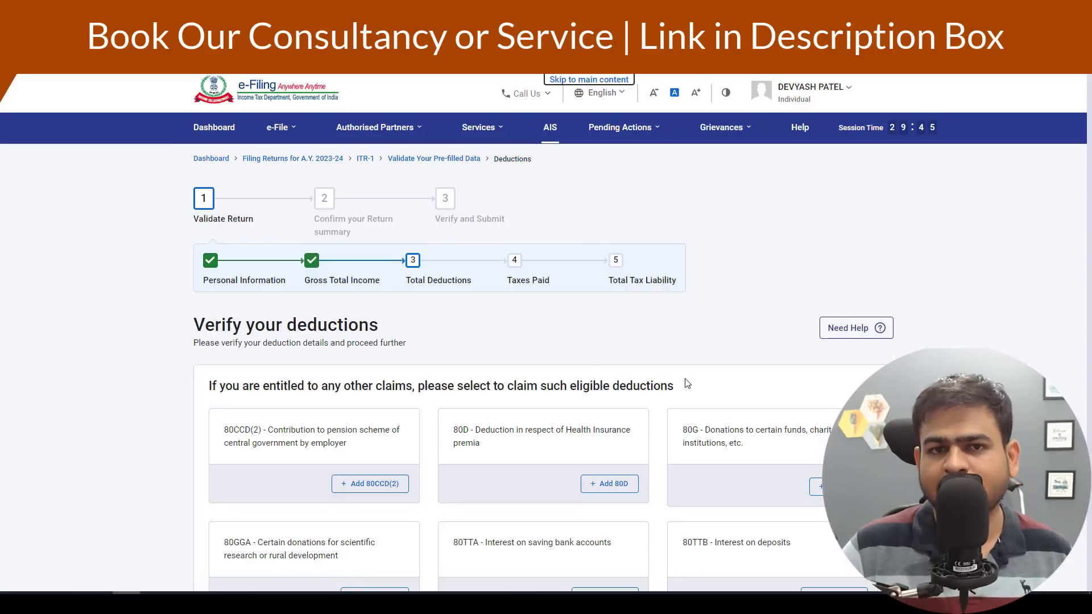
# - Start an 80G deduction and choose the donation type "Donations entitled for 100% deduction without qualifying limit"
pyautogui.scroll(-8, 687, 384)
pyautogui.scroll(4, 677, 388)
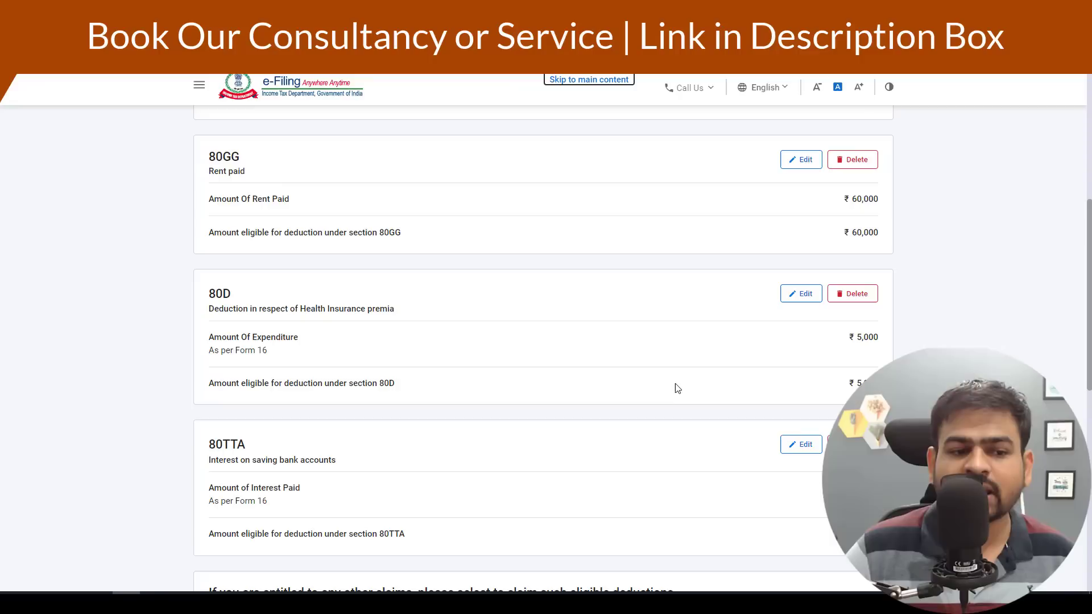
pyautogui.scroll(-8, 677, 388)
pyautogui.scroll(2, 685, 358)
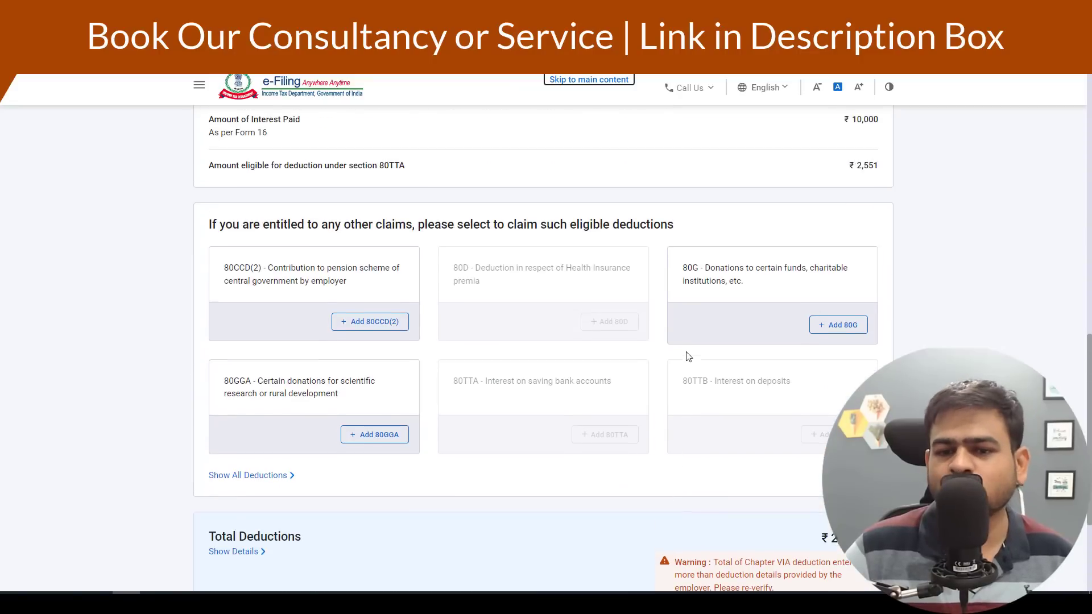
pyautogui.tripleClick(700, 271)
pyautogui.click(844, 328)
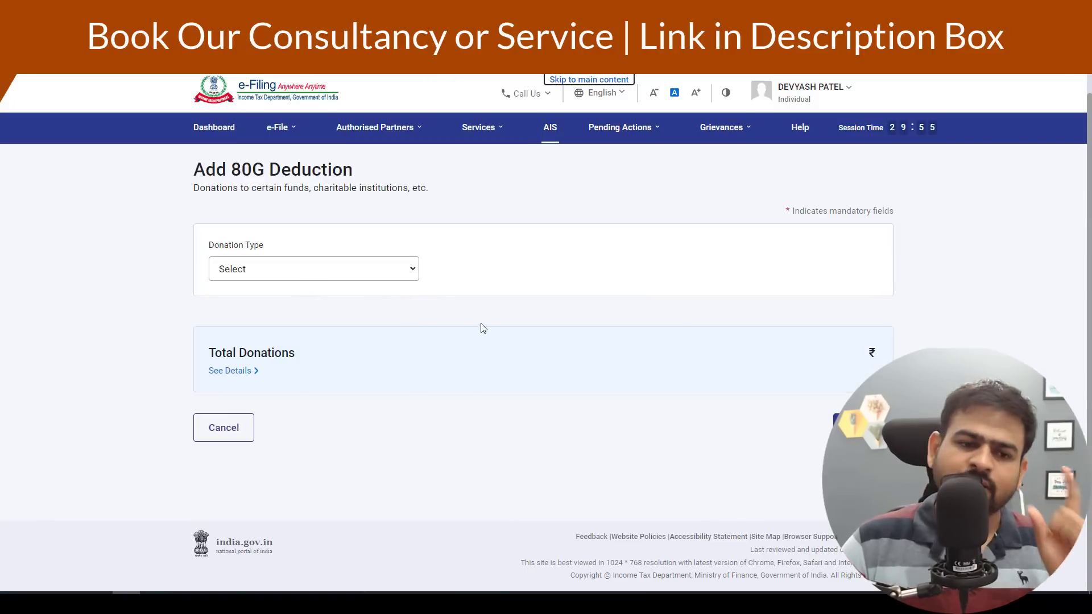
pyautogui.click(386, 271)
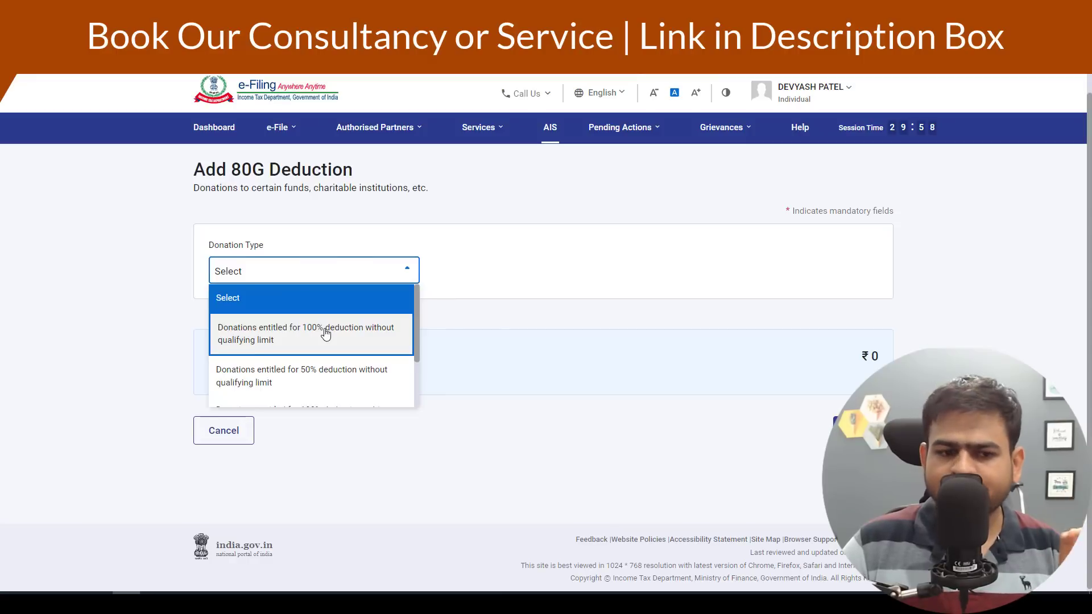
pyautogui.click(326, 334)
# - Examine the donee details and the cash and other-mode donation amounts required for 80G, and cancel the donation entry
pyautogui.scroll(-3, 326, 334)
pyautogui.click(323, 216)
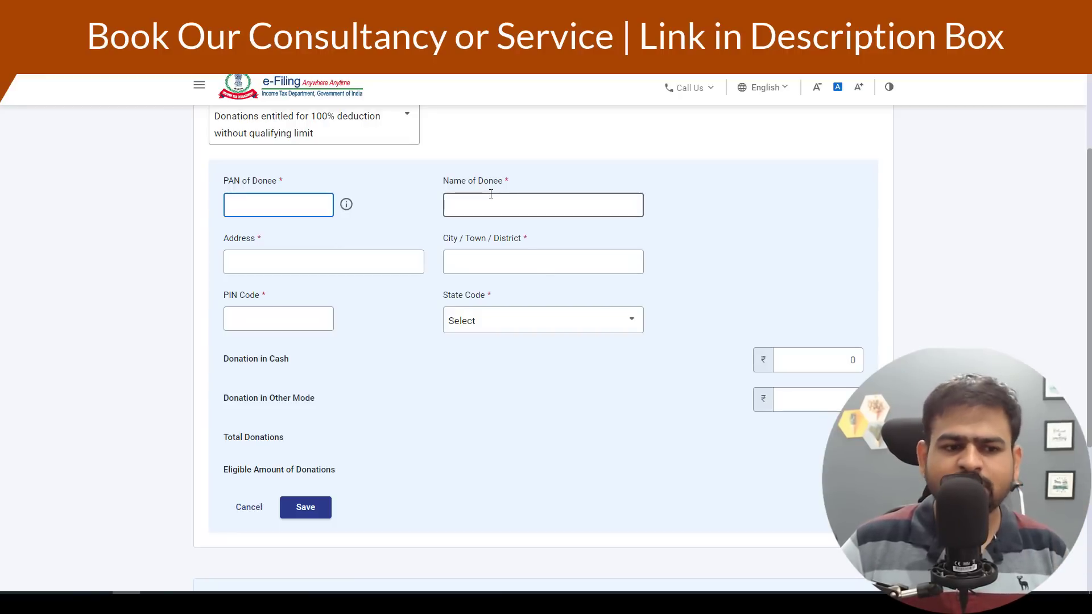
pyautogui.scroll(-2, 694, 341)
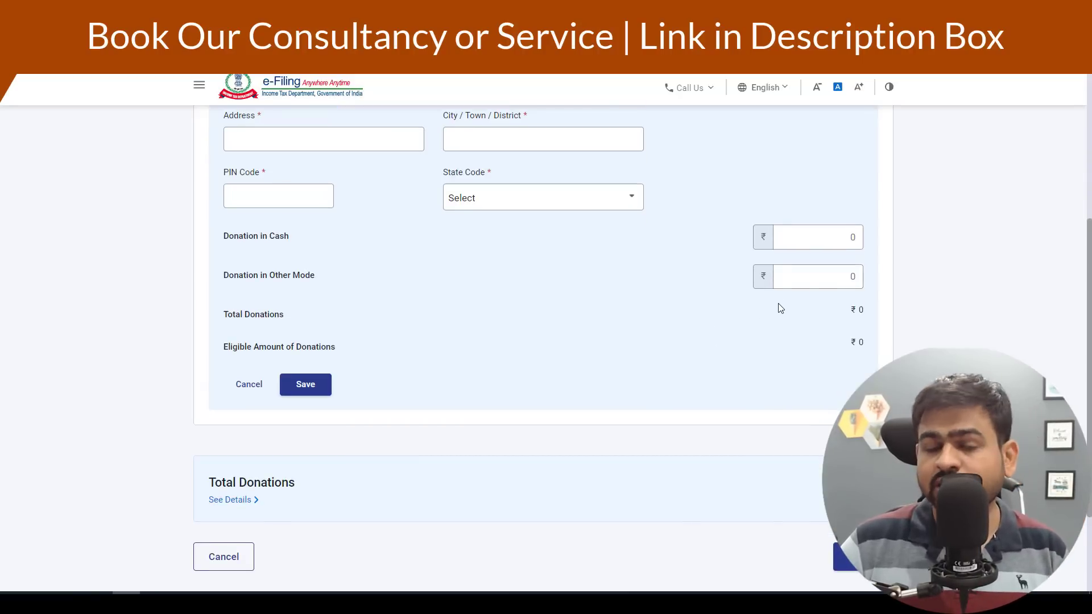
pyautogui.click(822, 288)
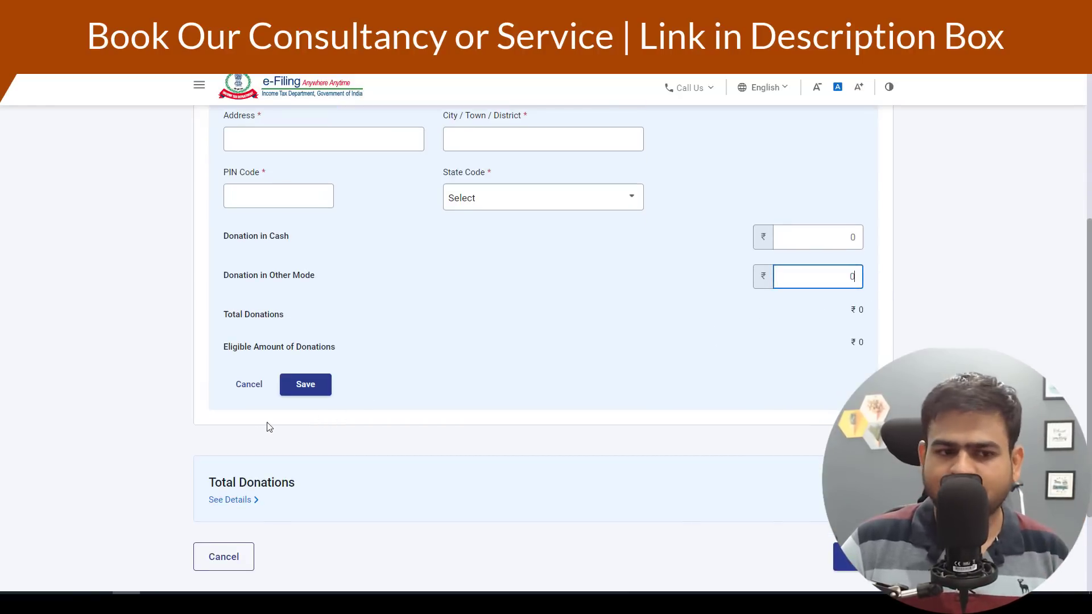
pyautogui.click(265, 384)
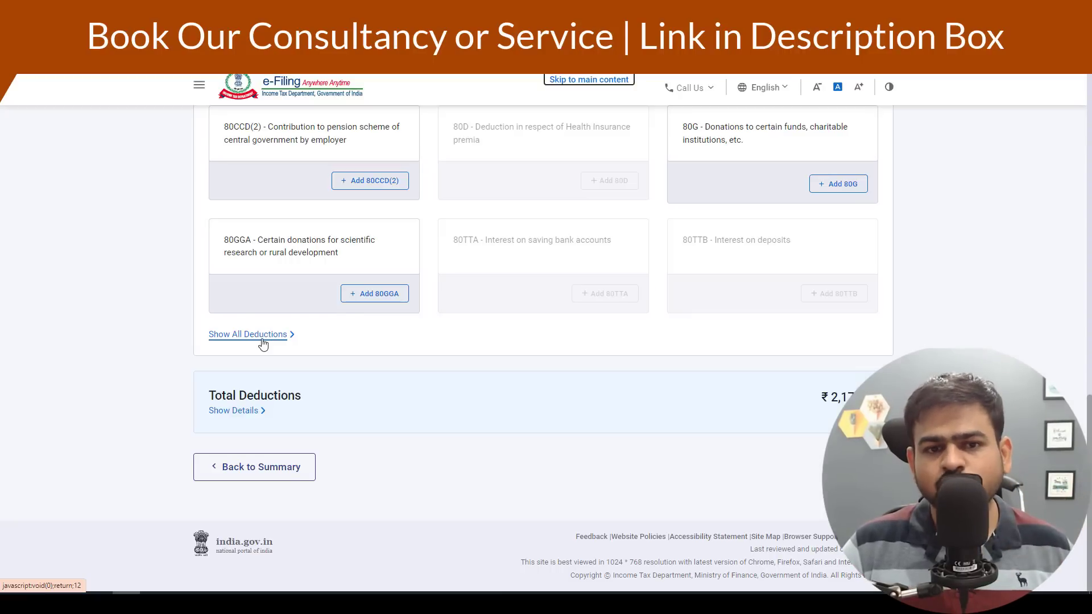
# - Expand the full list of deductions, review the remaining types and select 80DD for maintenance of a dependent with disability
pyautogui.click(262, 335)
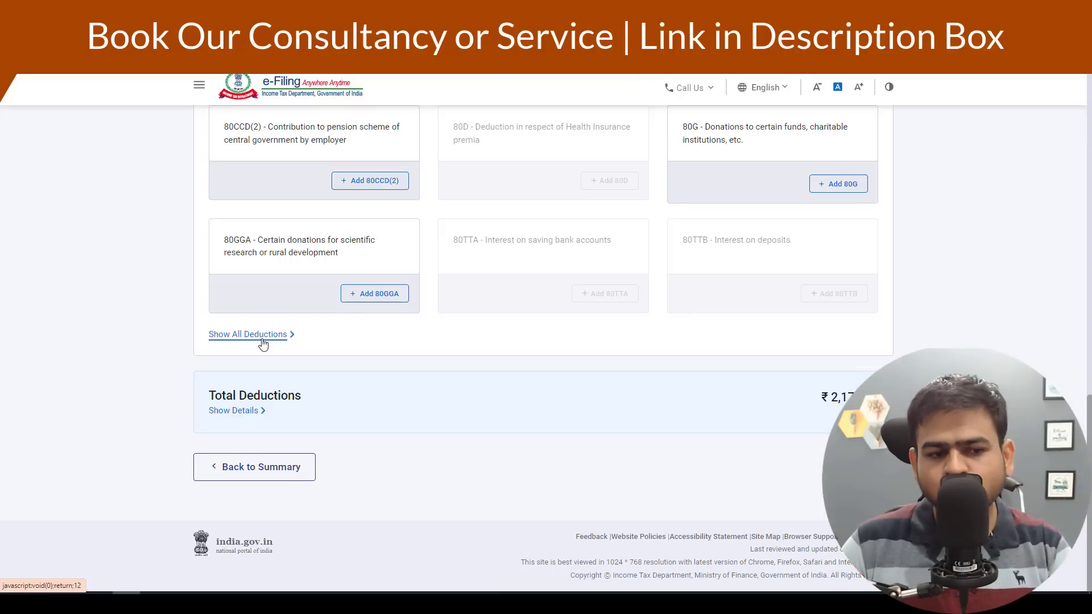
pyautogui.scroll(-4, 264, 343)
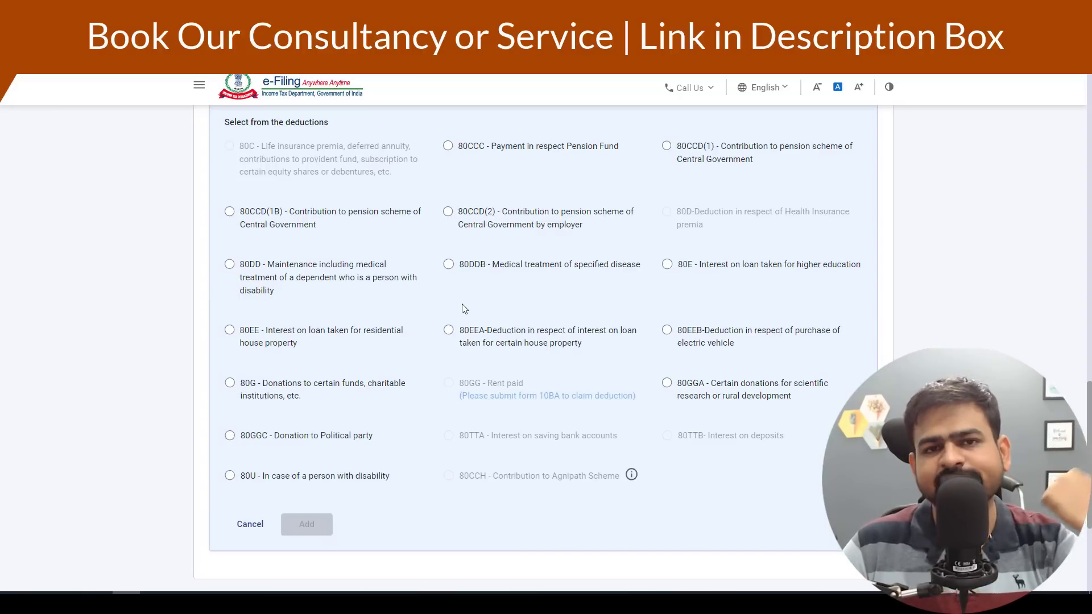
pyautogui.scroll(2, 398, 335)
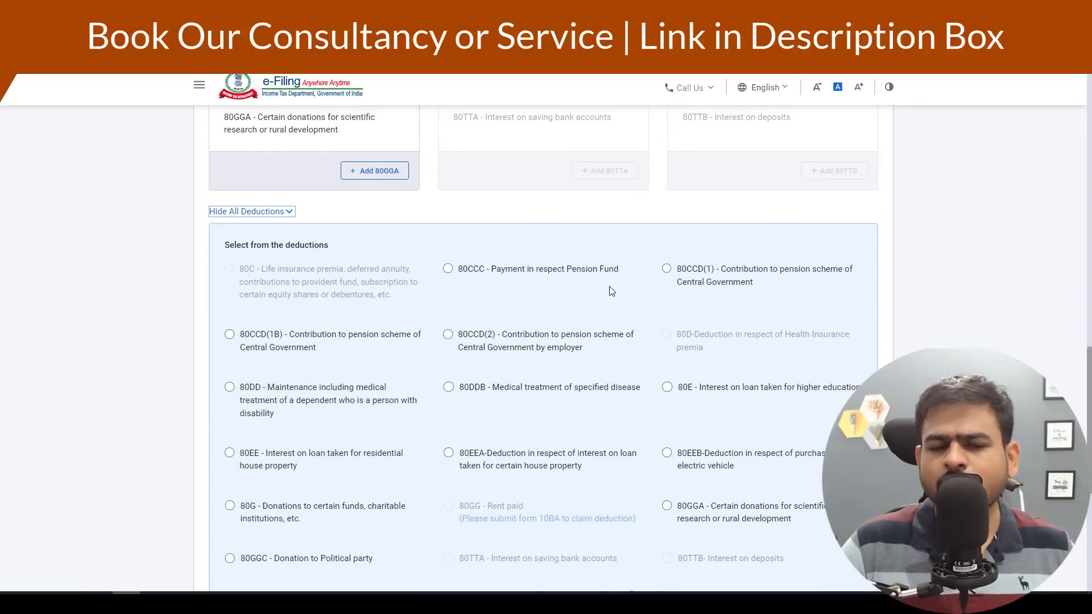
pyautogui.scroll(-2, 611, 291)
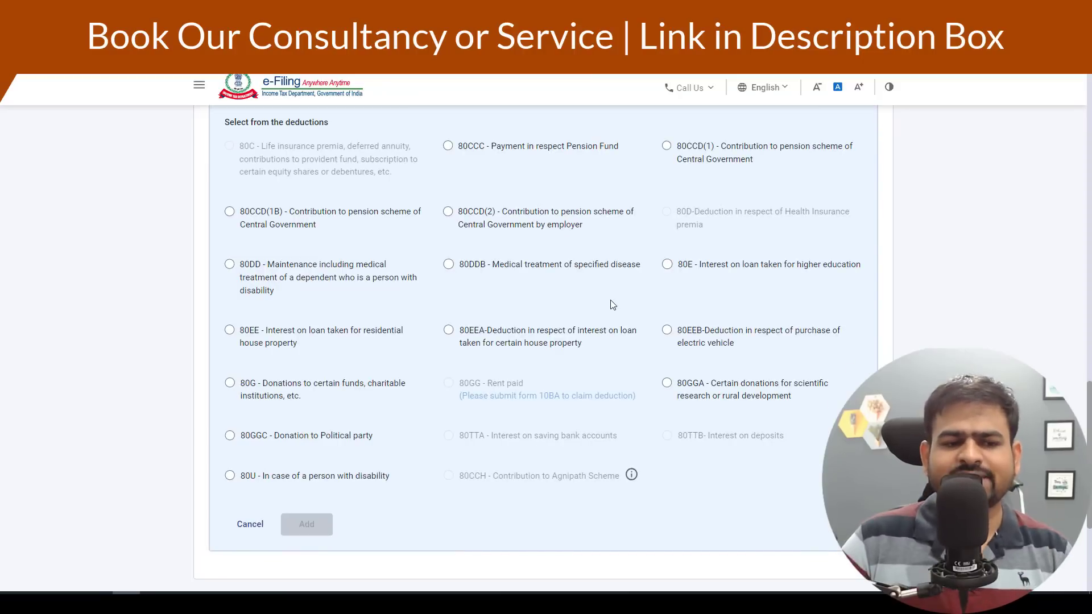
pyautogui.click(229, 265)
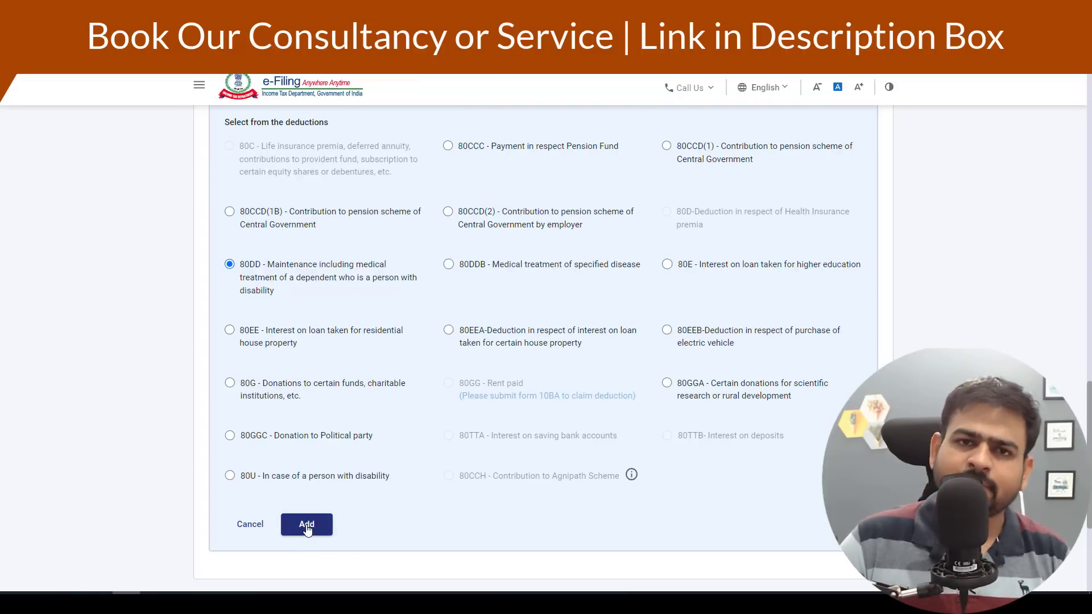
# - Review the claimed deductions, confirm them and open the Tax Paid section of the return summary
pyautogui.scroll(1, 419, 363)
pyautogui.scroll(10, 419, 362)
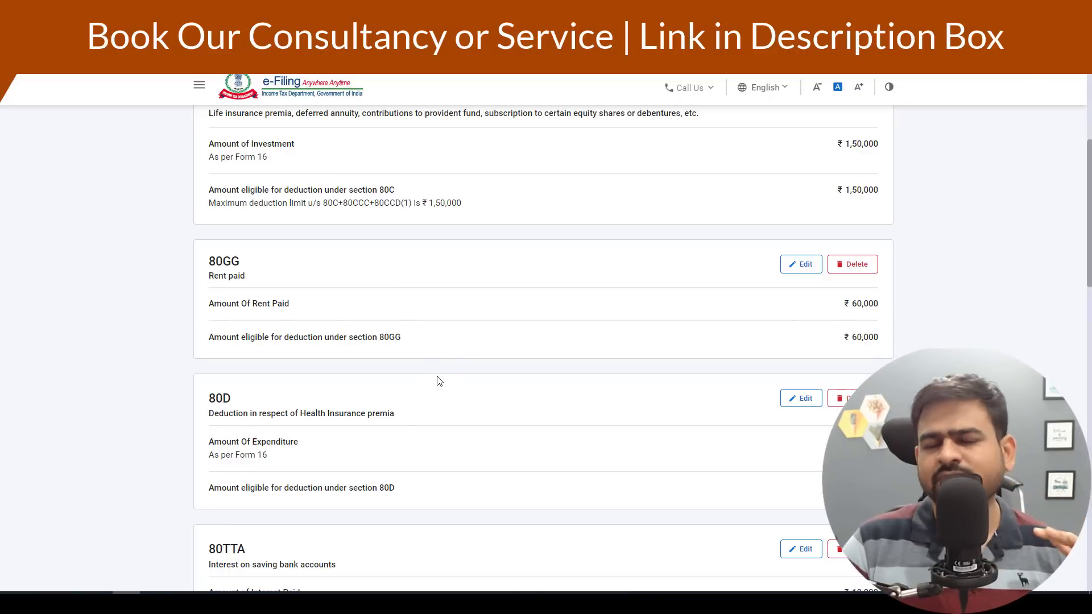
pyautogui.scroll(-15, 441, 317)
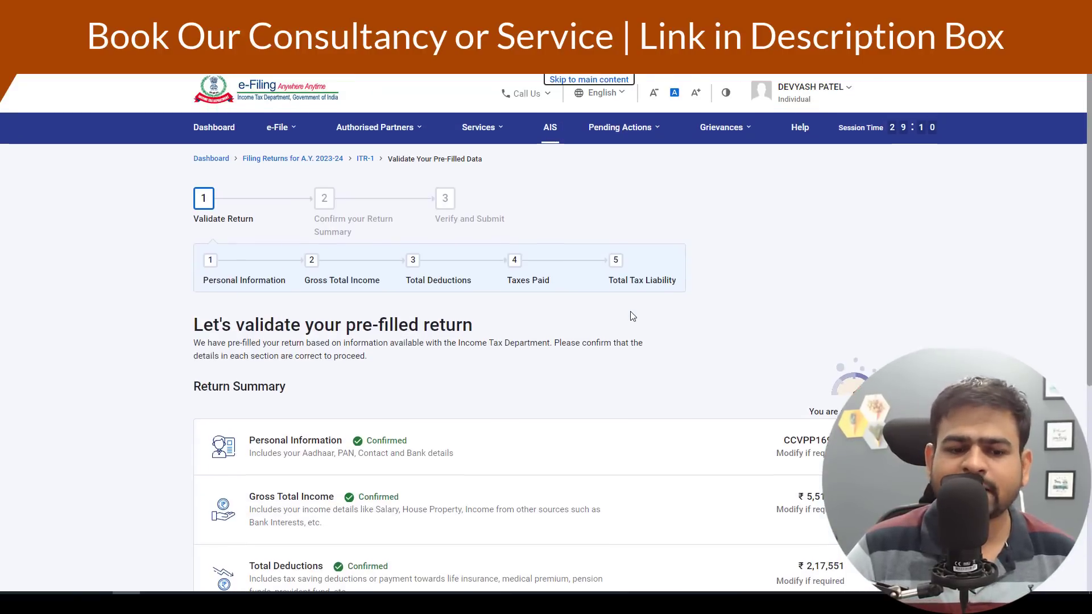
pyautogui.scroll(-5, 272, 348)
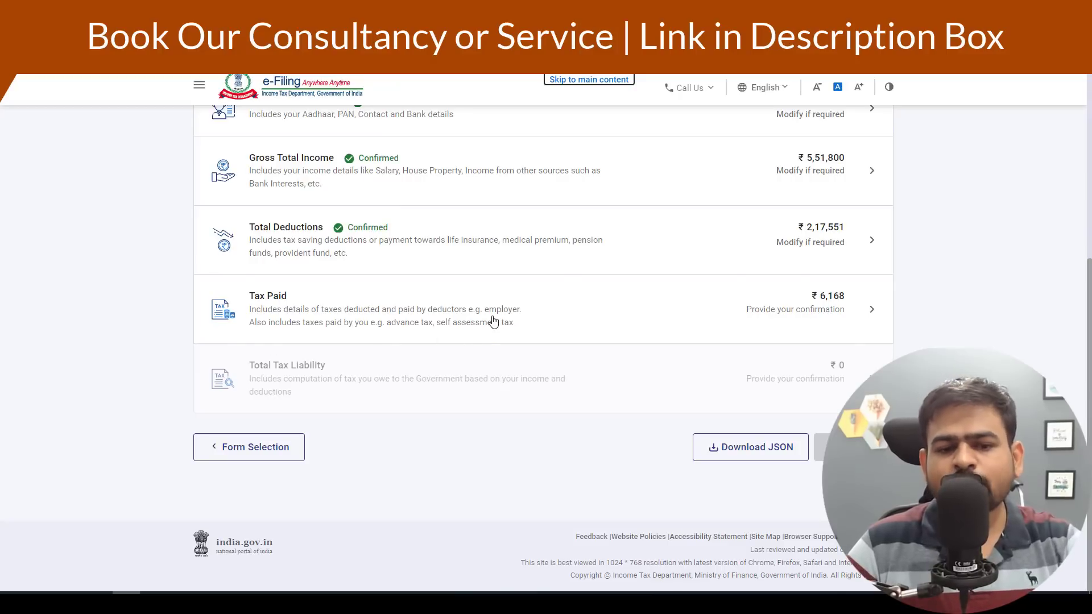
pyautogui.click(407, 314)
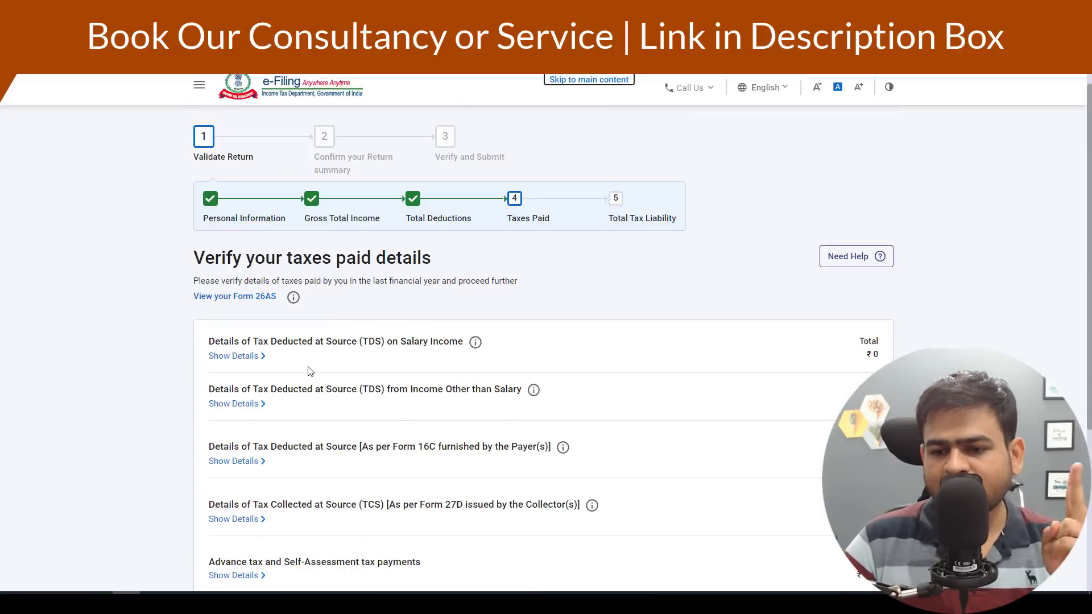
# - Show the details of TDS on salary income and TDS from income other than salary, and review the entries down to total taxes paid
pyautogui.click(236, 356)
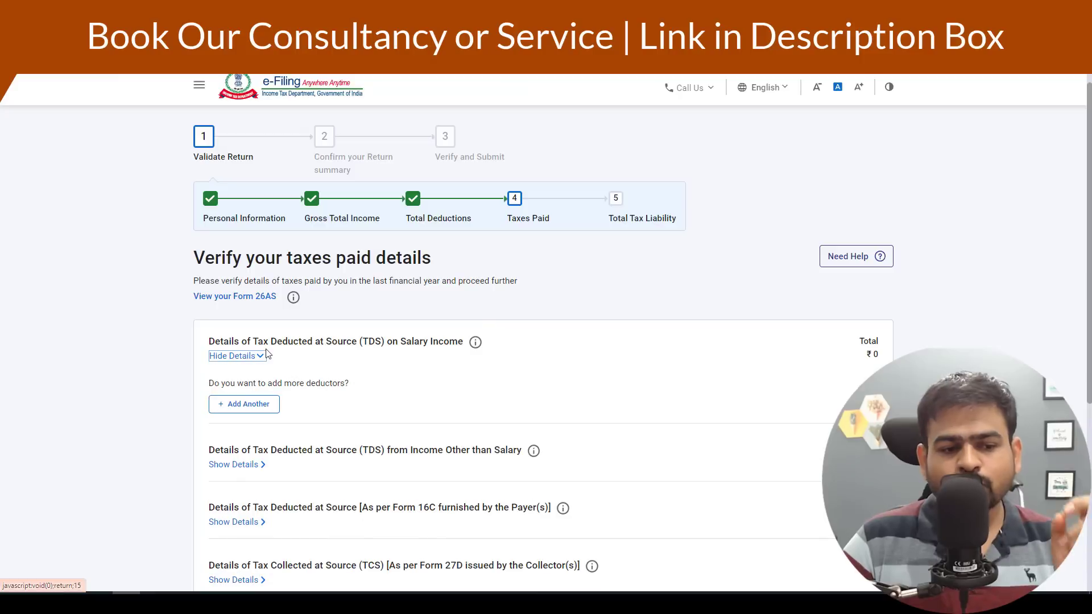
pyautogui.moveTo(264, 344); pyautogui.dragTo(370, 346)
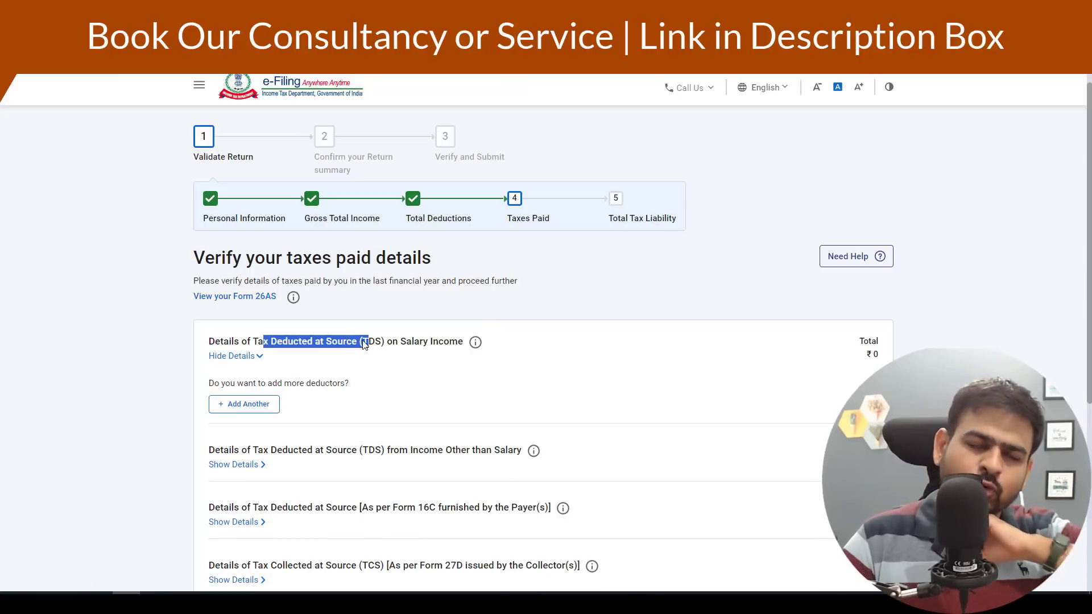
pyautogui.scroll(-2, 350, 342)
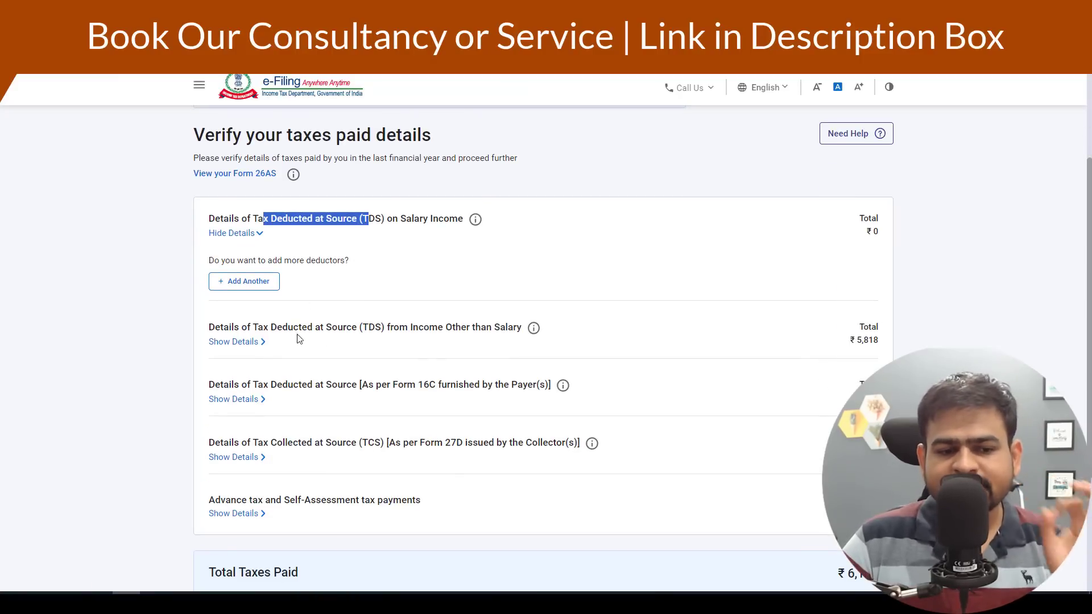
pyautogui.moveTo(288, 328); pyautogui.dragTo(256, 348)
pyautogui.click(250, 343)
pyautogui.scroll(-2, 376, 372)
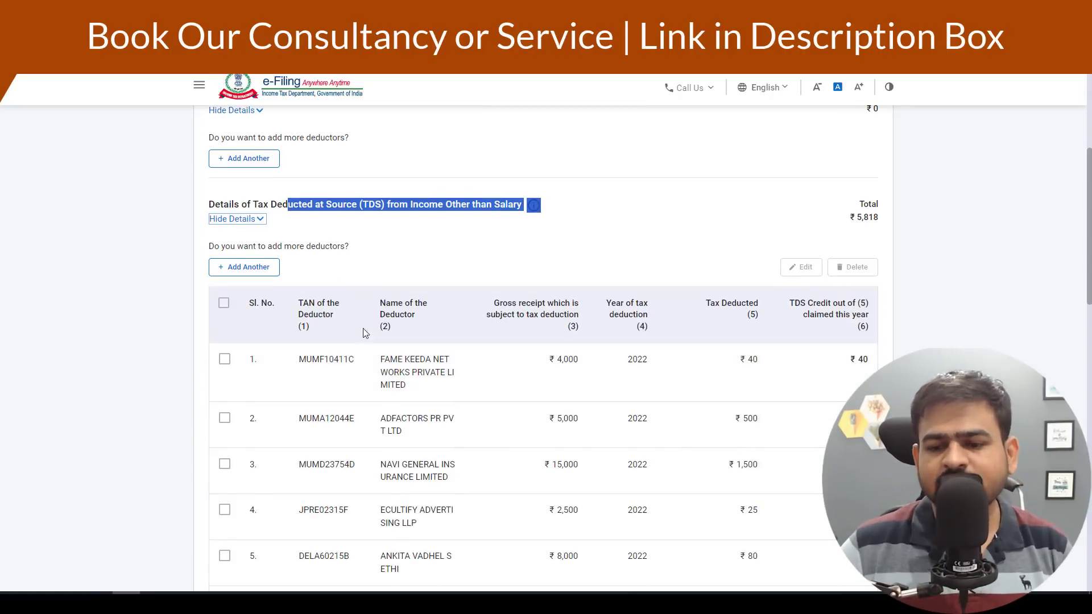
pyautogui.scroll(-4, 642, 421)
pyautogui.scroll(-10, 641, 419)
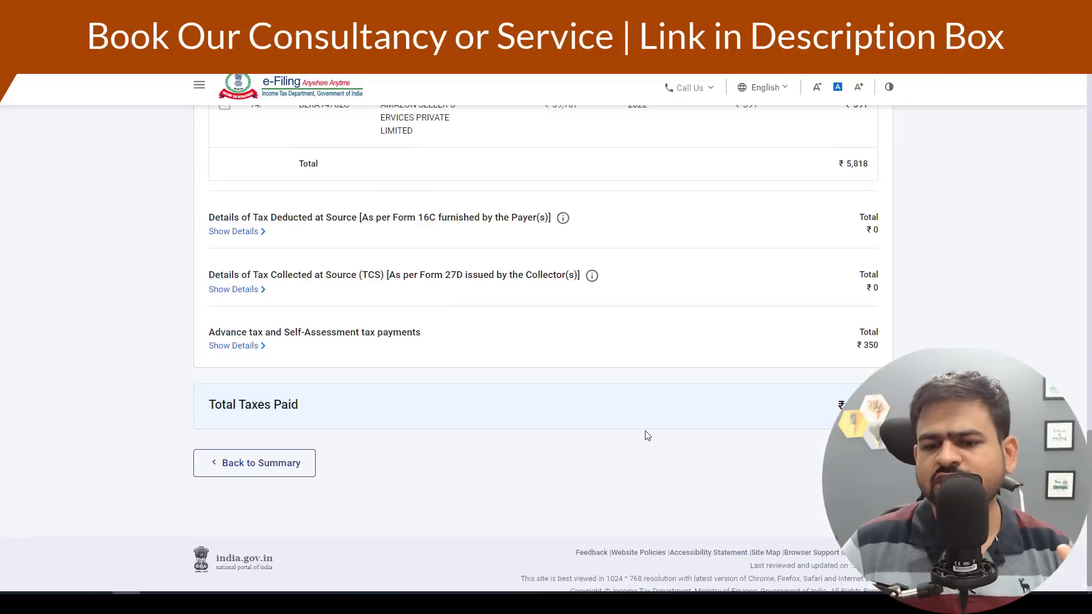
# - Confirm the taxes paid details and check the status of each section in the return summary
pyautogui.click(859, 447)
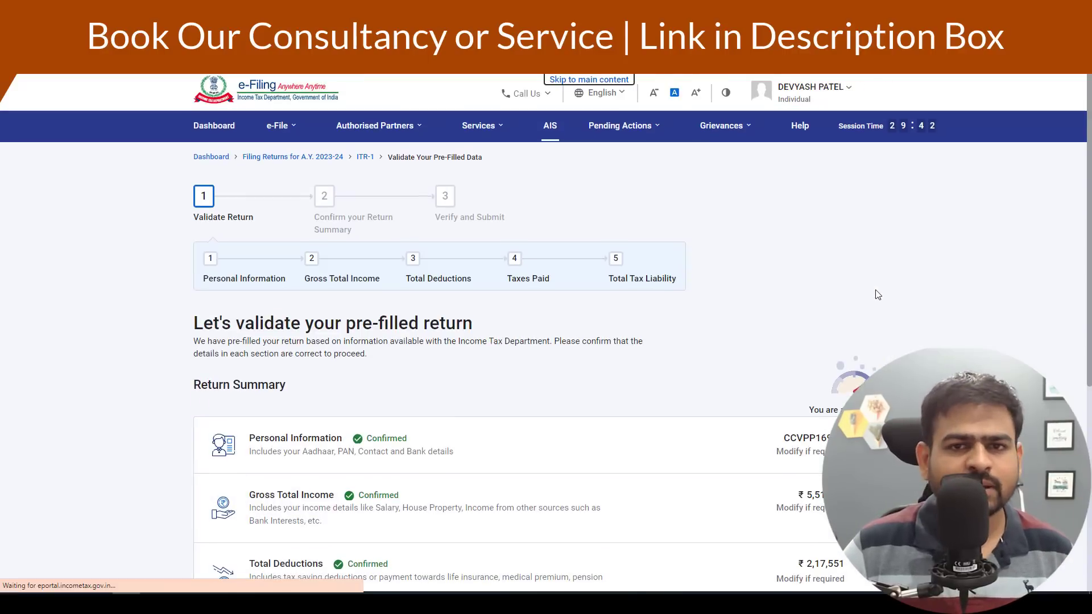
pyautogui.scroll(-5, 870, 318)
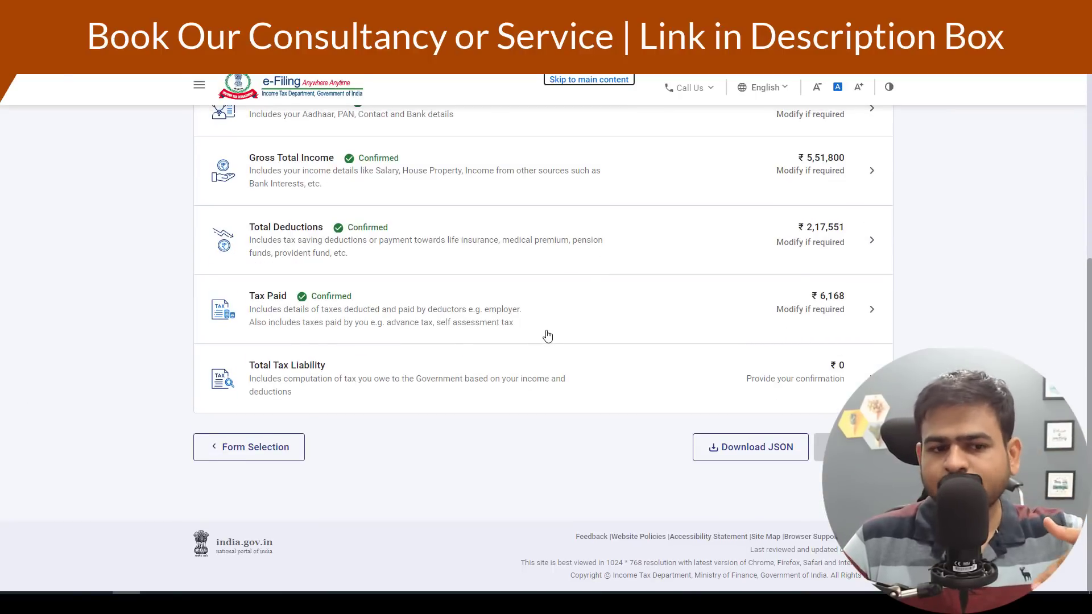
pyautogui.scroll(2, 548, 333)
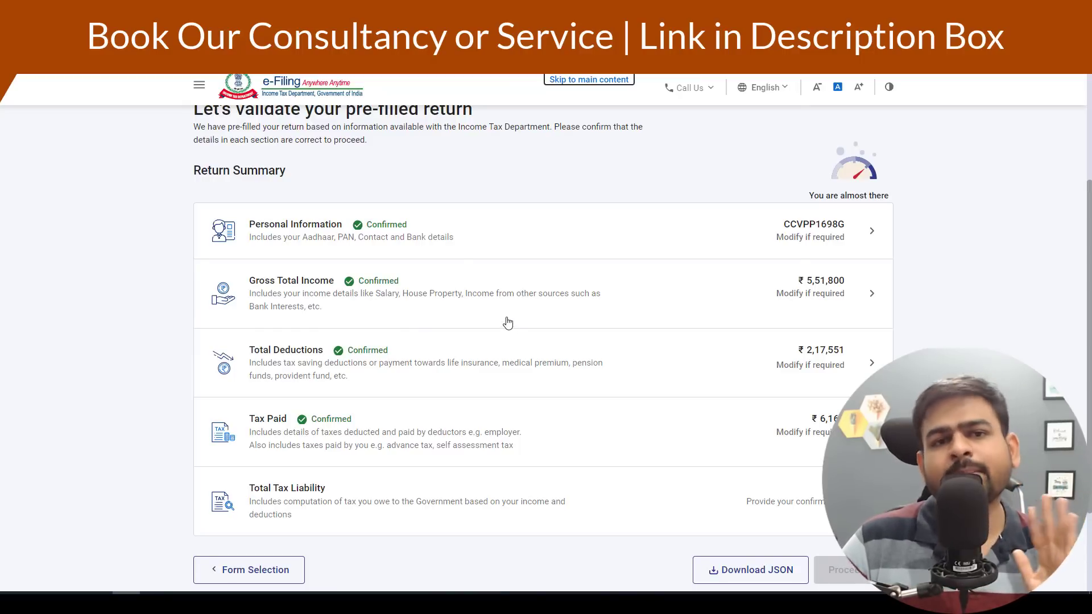
# - Open the Total Tax Liability section and review the computation of income, tax, rebate, interest and fees
pyautogui.scroll(-2, 504, 278)
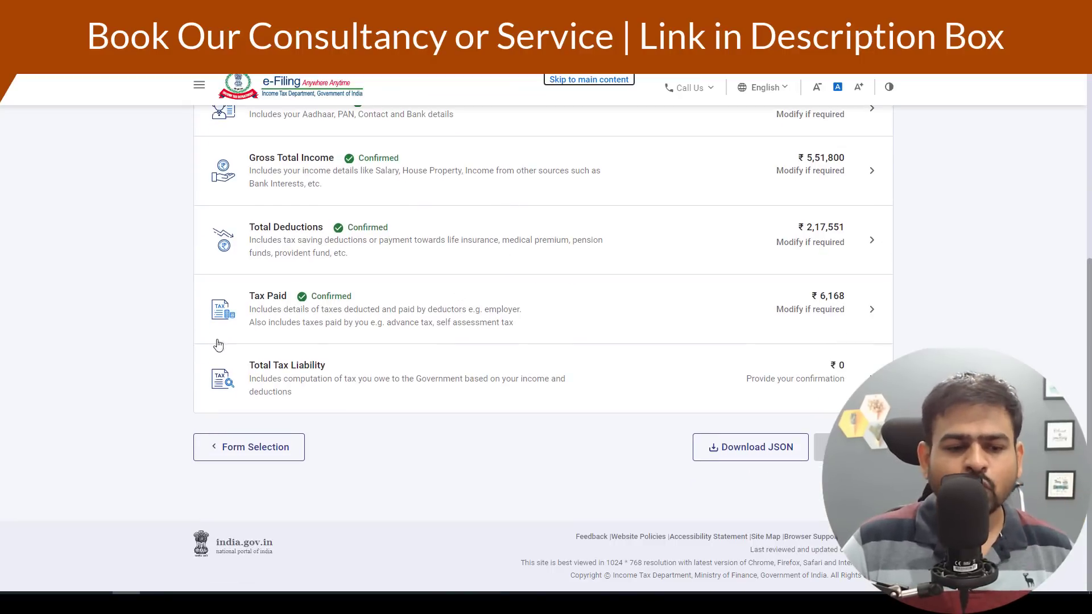
pyautogui.click(451, 363)
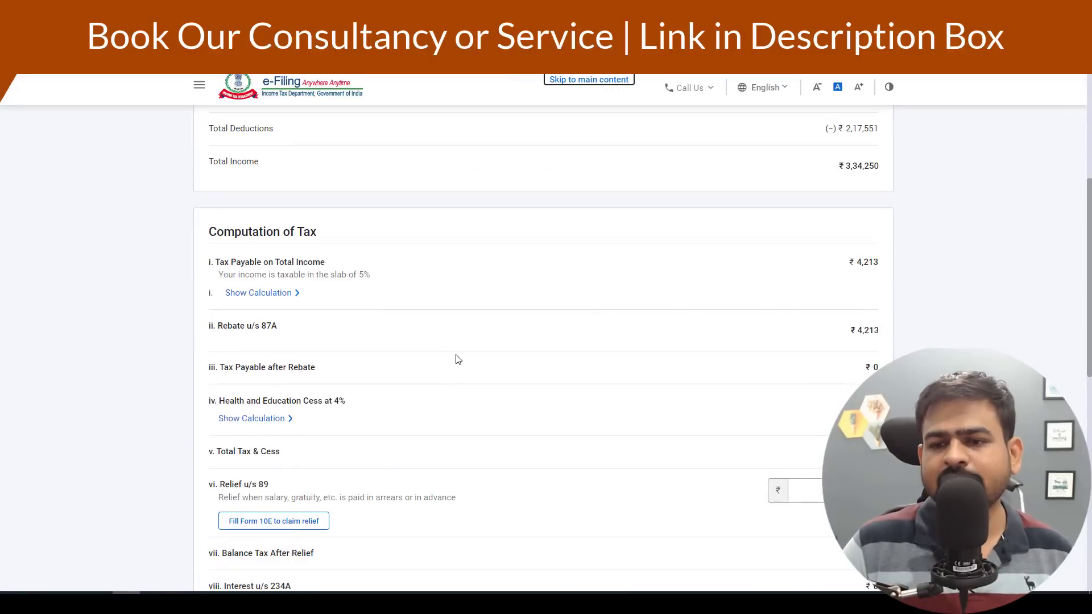
pyautogui.scroll(2, 456, 358)
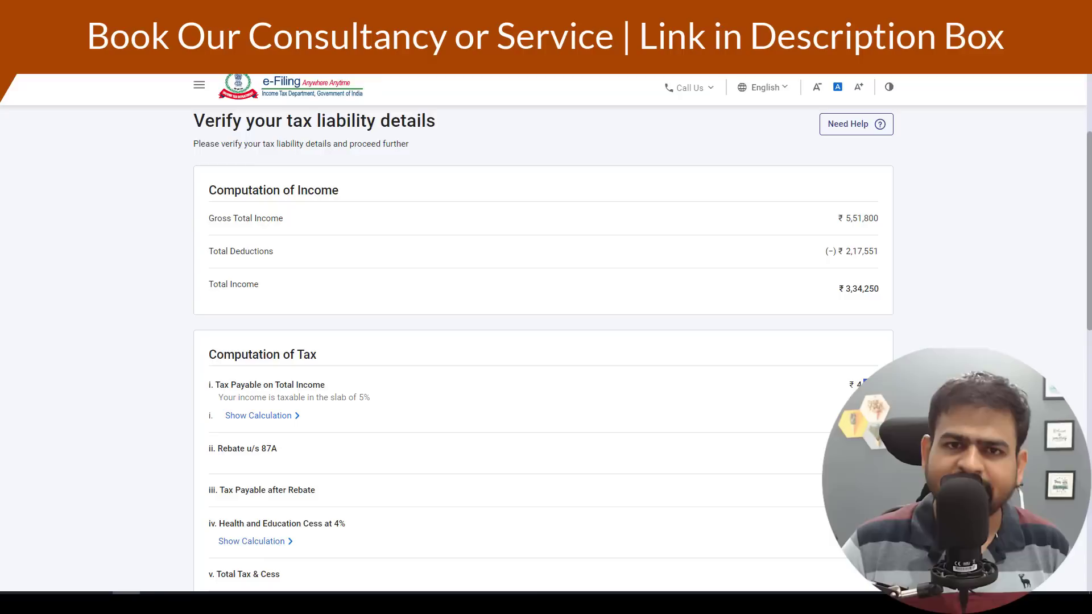
pyautogui.scroll(-10, 807, 356)
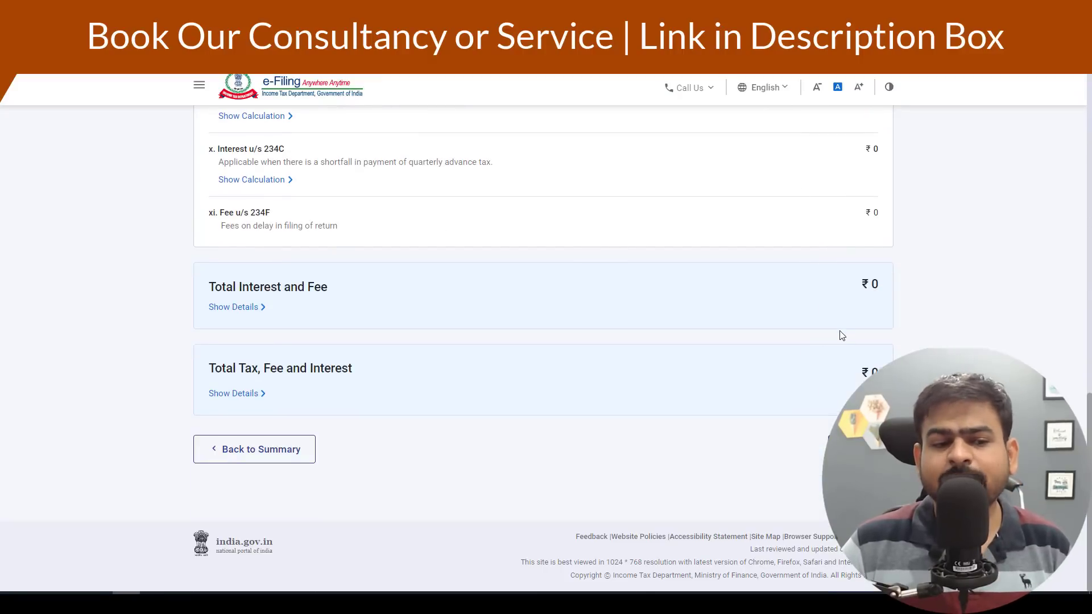
pyautogui.scroll(2, 842, 332)
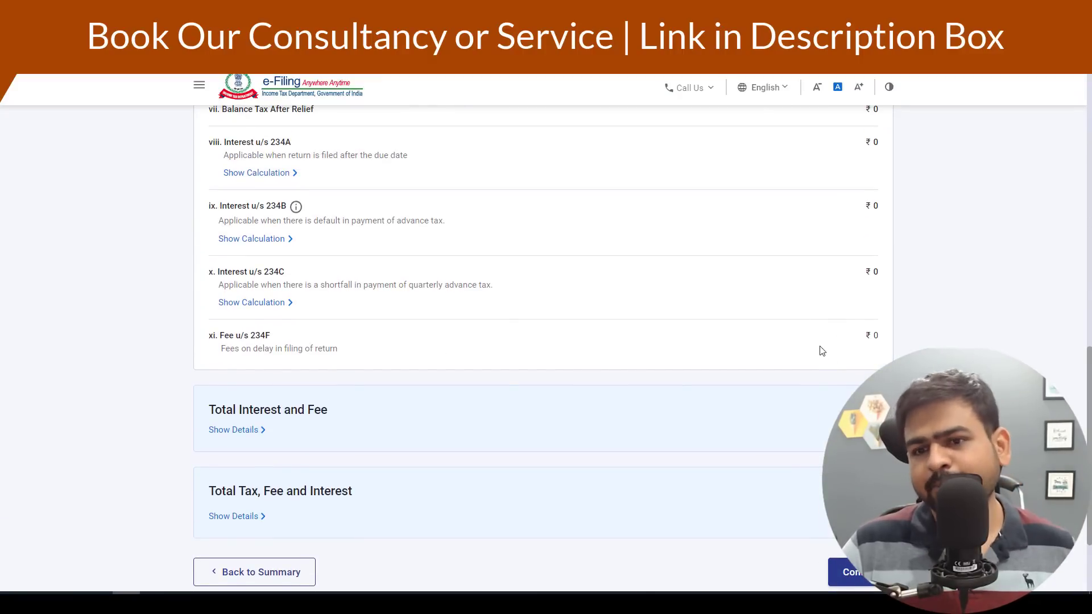
pyautogui.scroll(6, 830, 364)
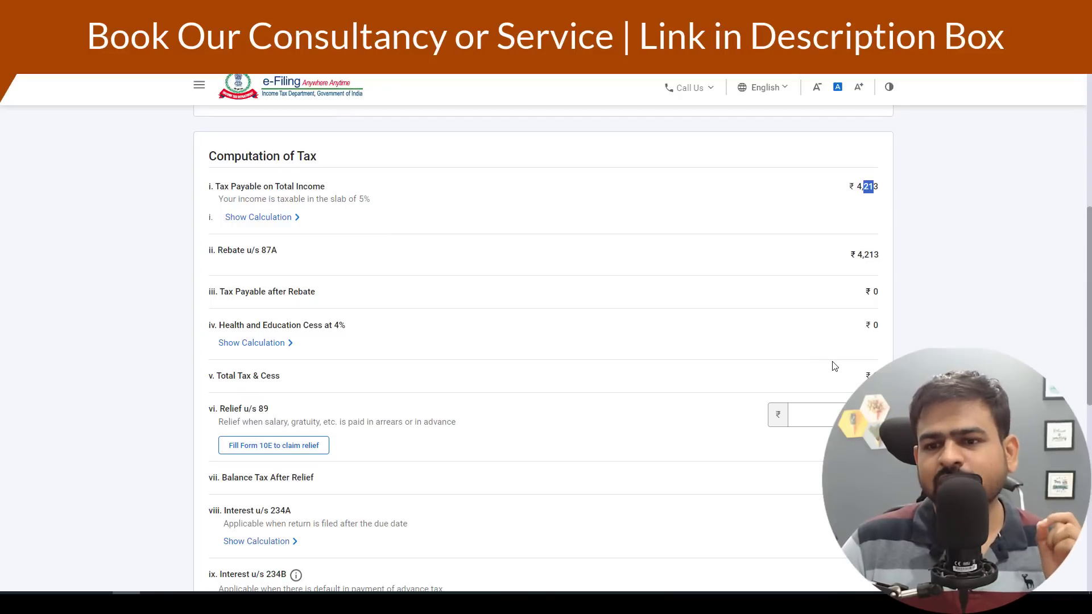
pyautogui.scroll(-6, 834, 365)
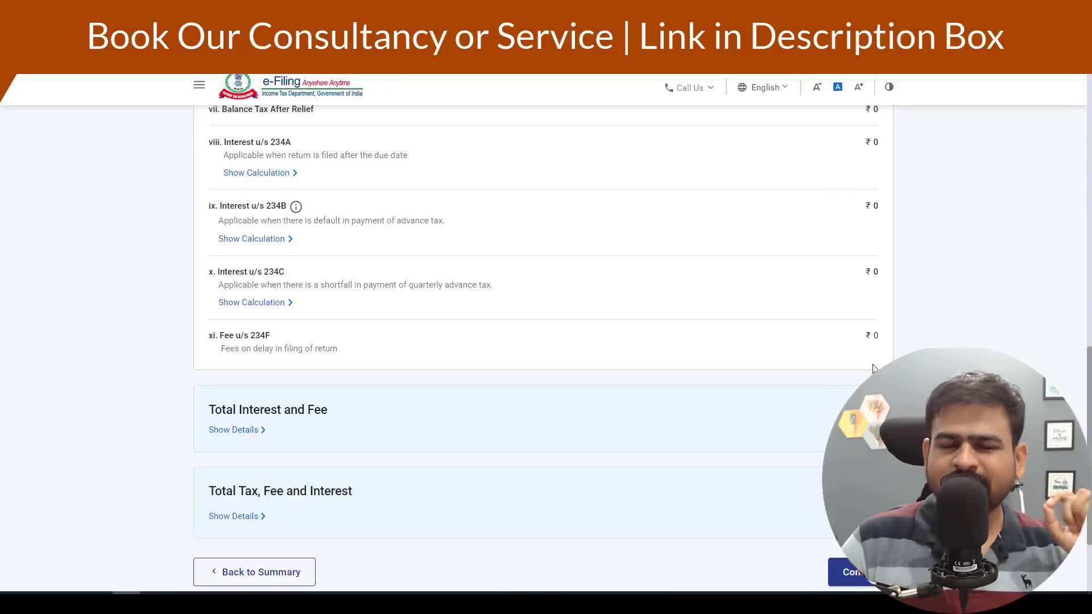
pyautogui.scroll(6, 870, 364)
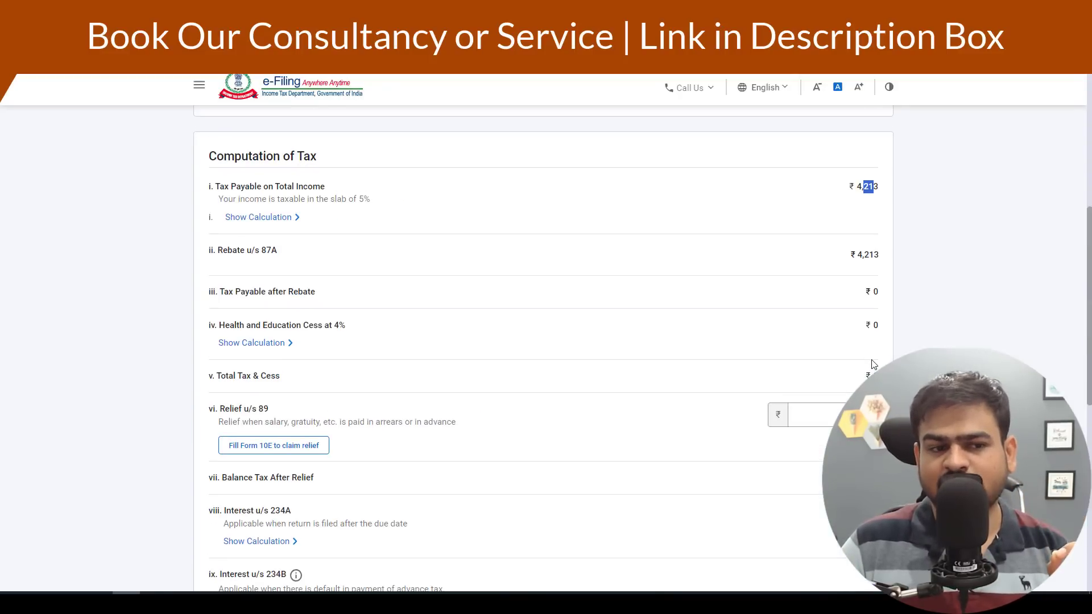
# - Show the slab-wise calculation of tax payable on total income, review it and confirm the total tax liability
pyautogui.click(286, 223)
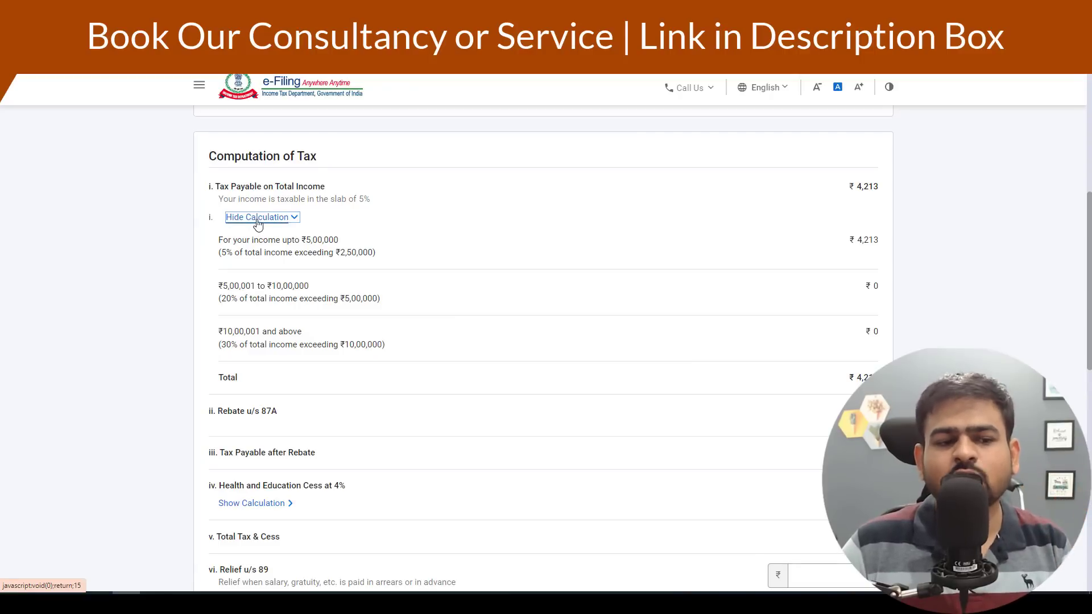
pyautogui.moveTo(219, 253); pyautogui.dragTo(333, 253)
pyautogui.moveTo(283, 331); pyautogui.dragTo(301, 331)
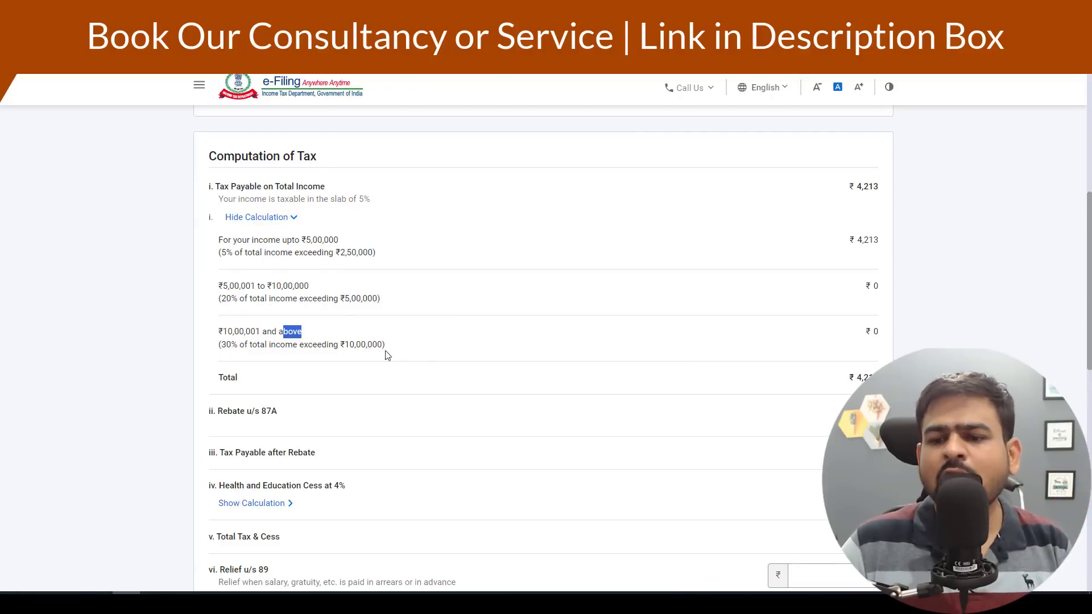
pyautogui.scroll(-10, 597, 284)
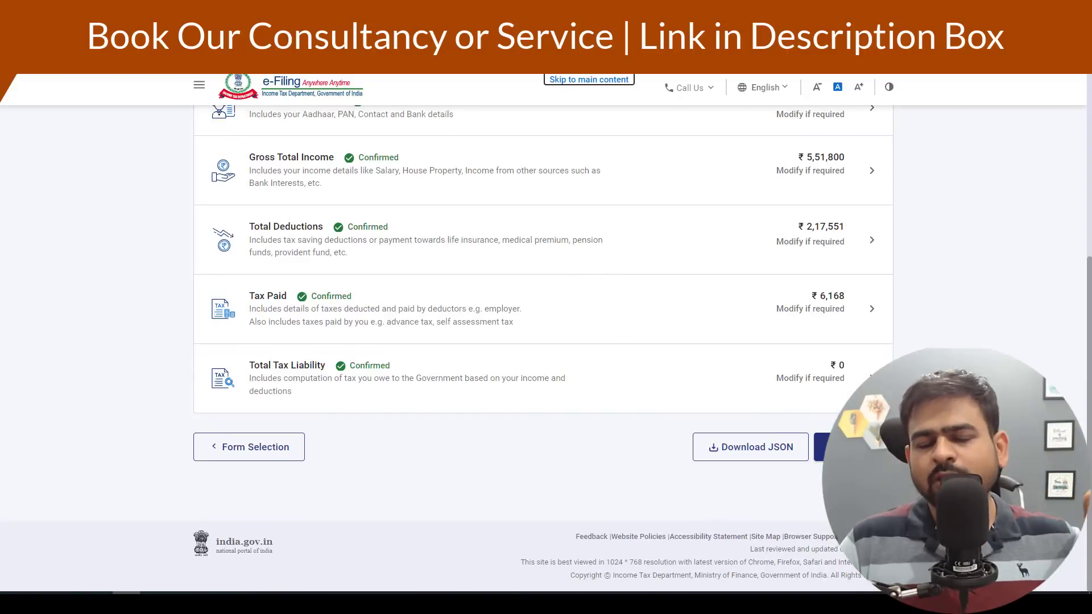
# - Proceed with the confirmed return and review the tax summary, including taxable income, tax paid and the refund eligibility
pyautogui.click(852, 447)
pyautogui.scroll(-6, 704, 397)
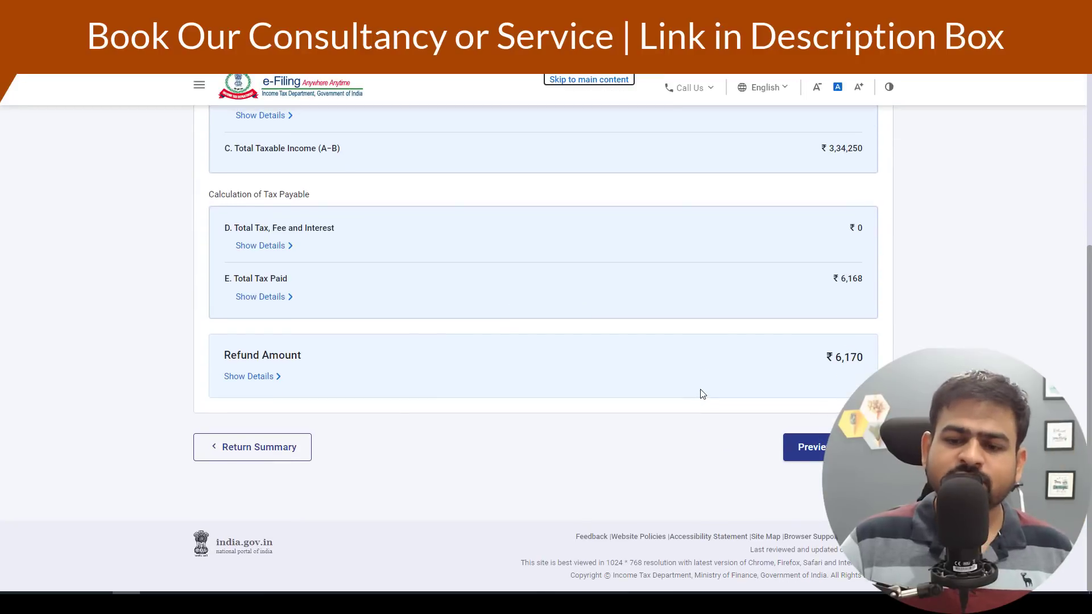
pyautogui.scroll(6, 701, 391)
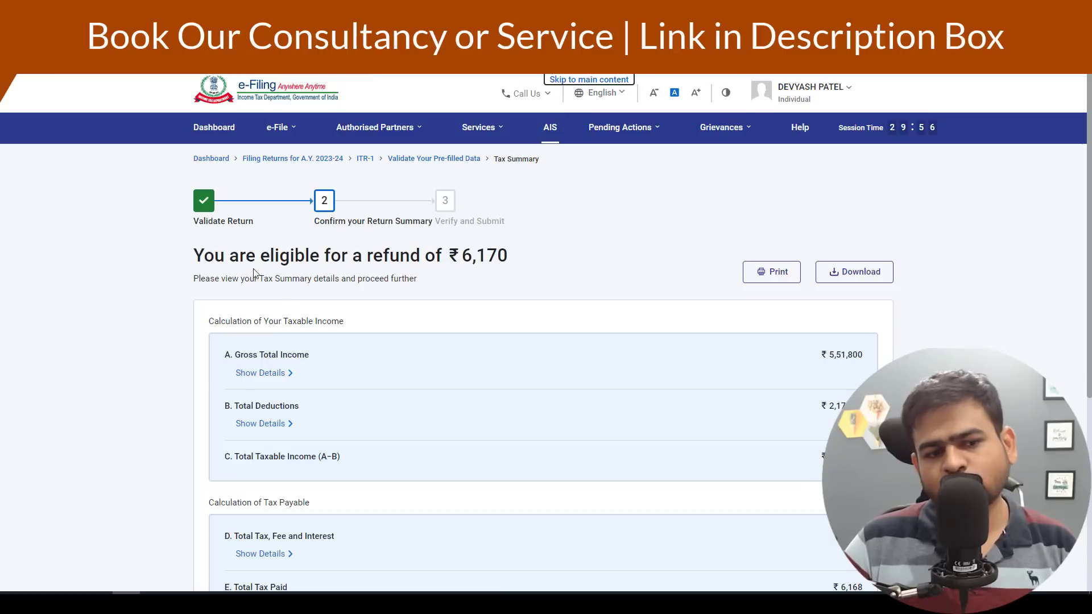
pyautogui.moveTo(194, 255); pyautogui.dragTo(404, 257)
pyautogui.click(406, 259)
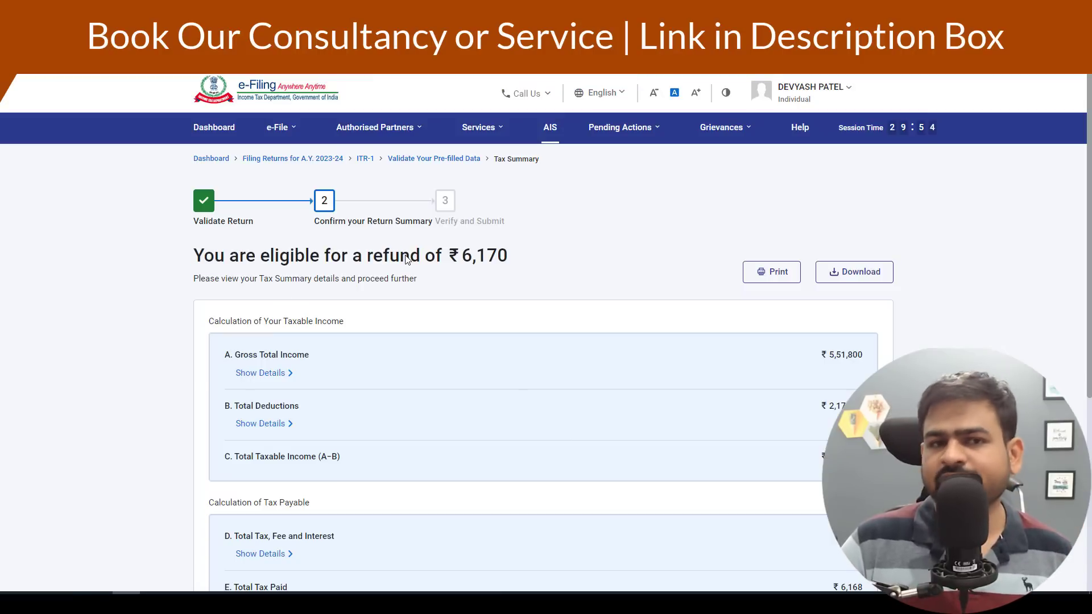
pyautogui.scroll(-5, 684, 287)
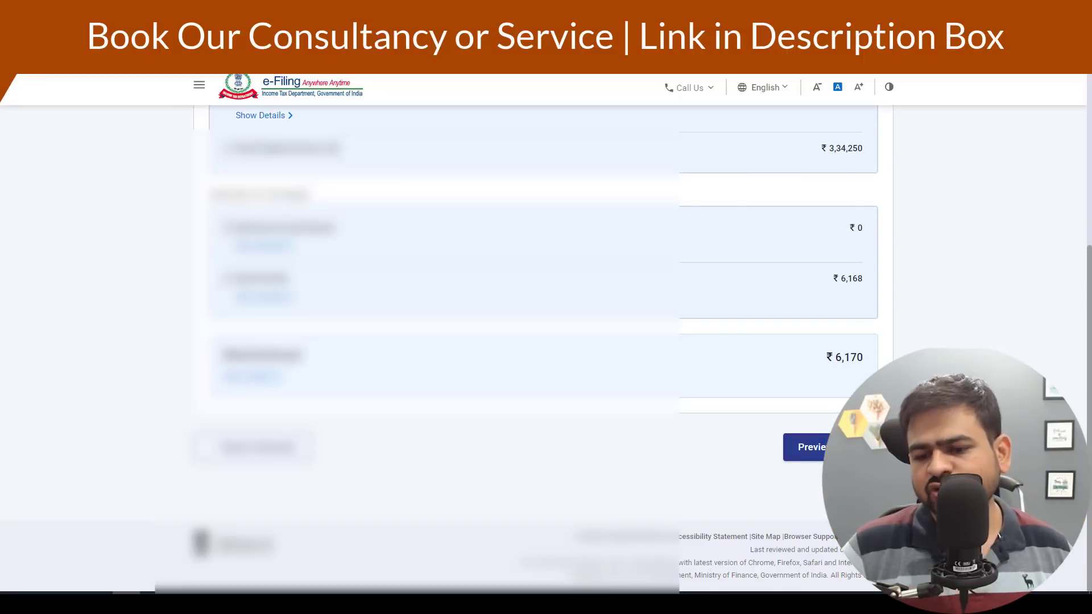
# - Preview the return through the declaration and verification statement, and proceed to validate it
pyautogui.click(807, 447)
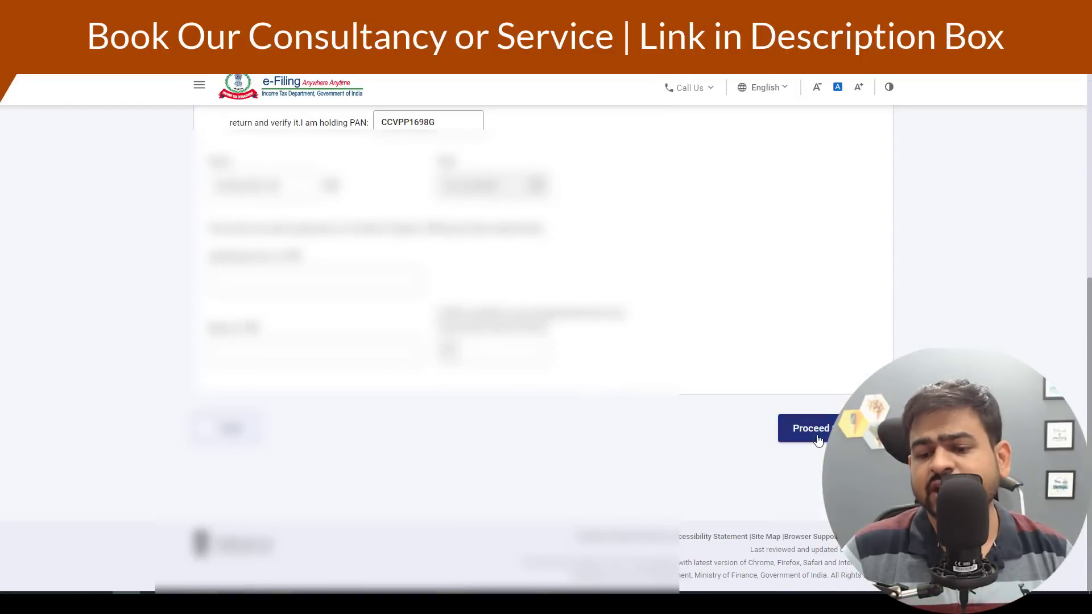
pyautogui.click(827, 427)
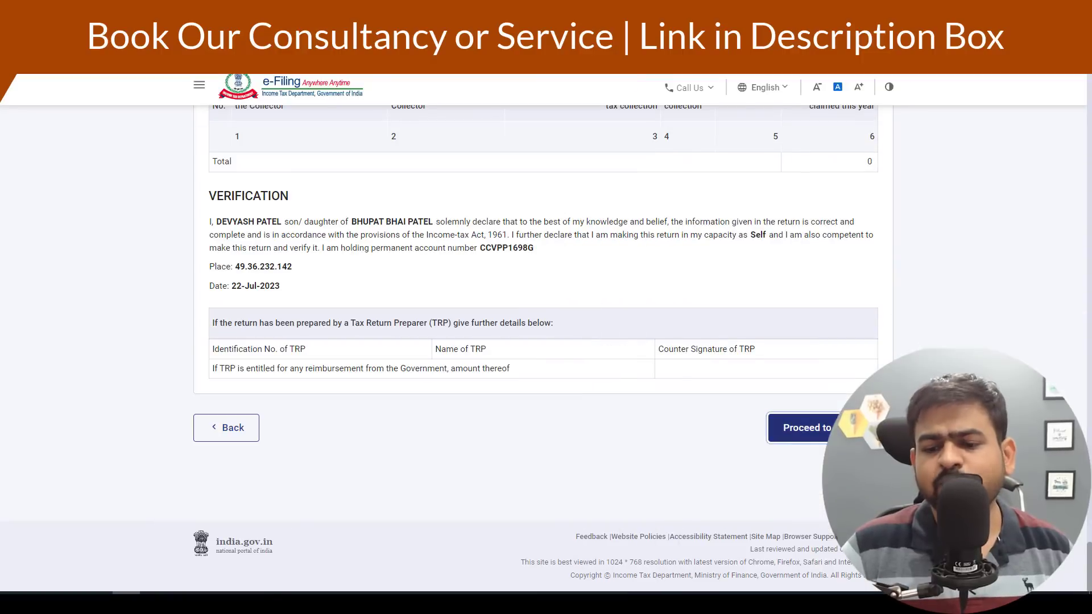
pyautogui.click(779, 428)
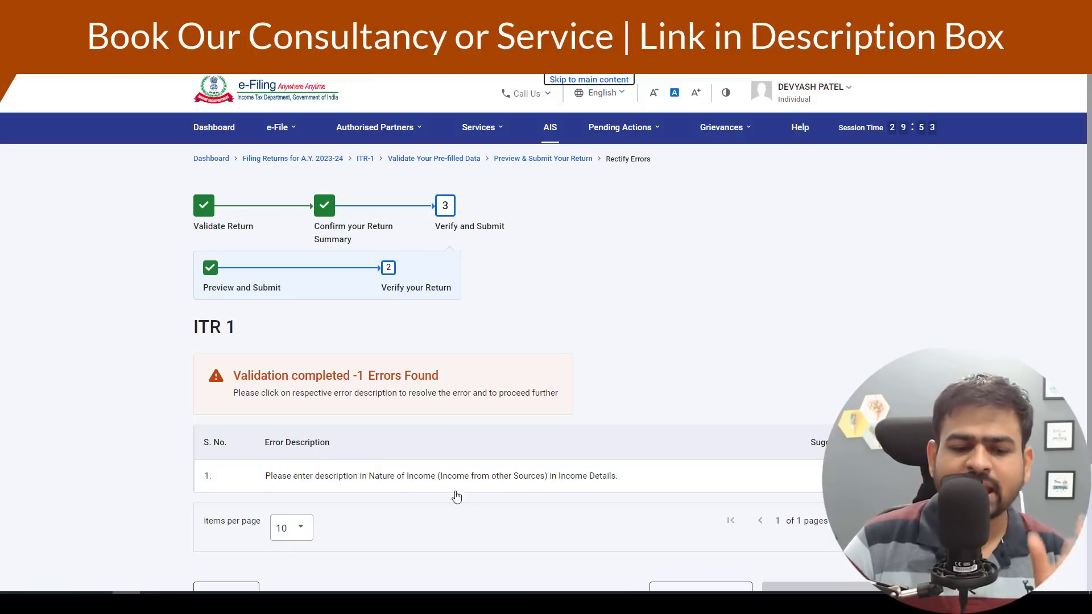
# - Resolve the missing description error for the Any Other income from other sources and proceed to the choice of verification method
pyautogui.click(416, 491)
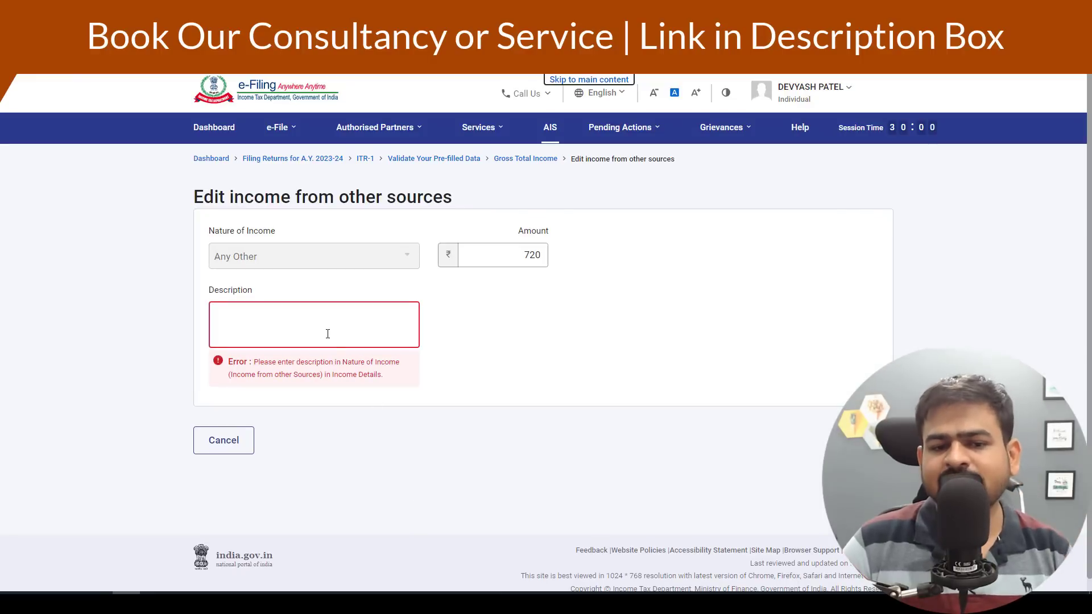
pyautogui.click(328, 334)
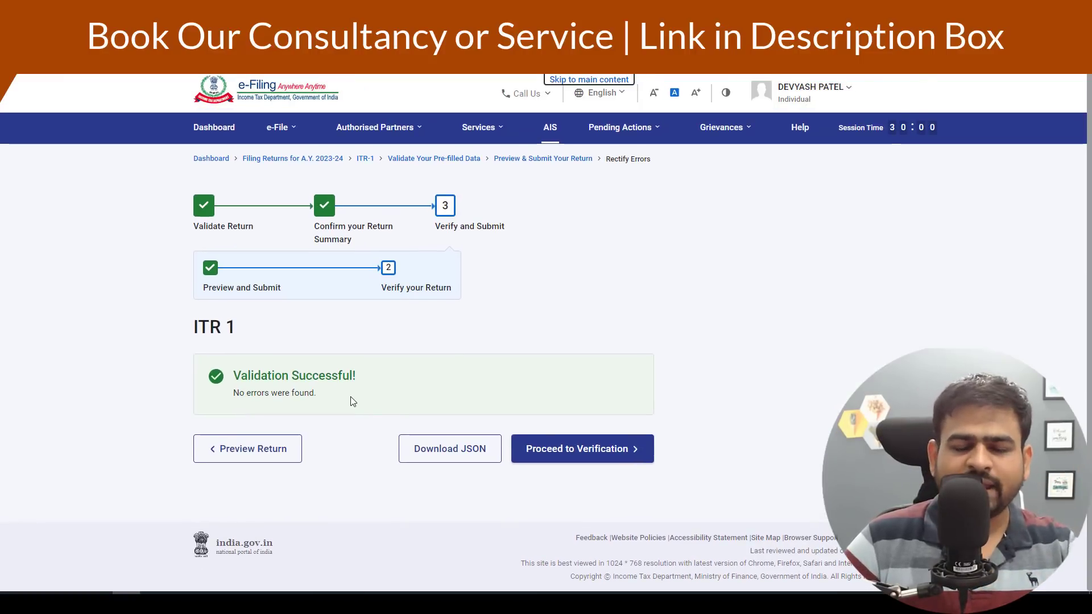
pyautogui.click(607, 446)
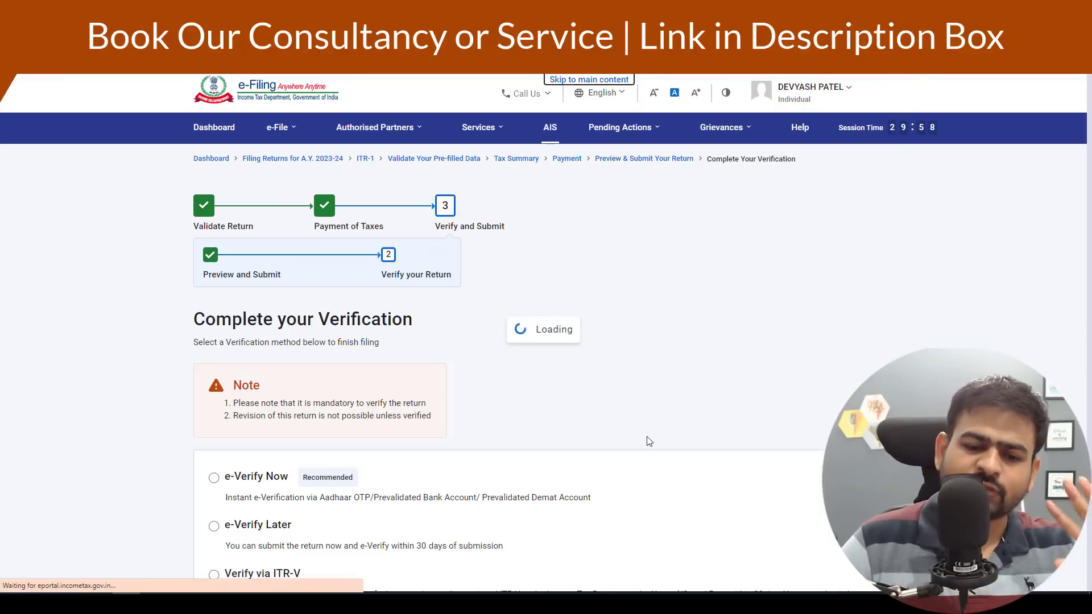
pyautogui.scroll(-3, 646, 442)
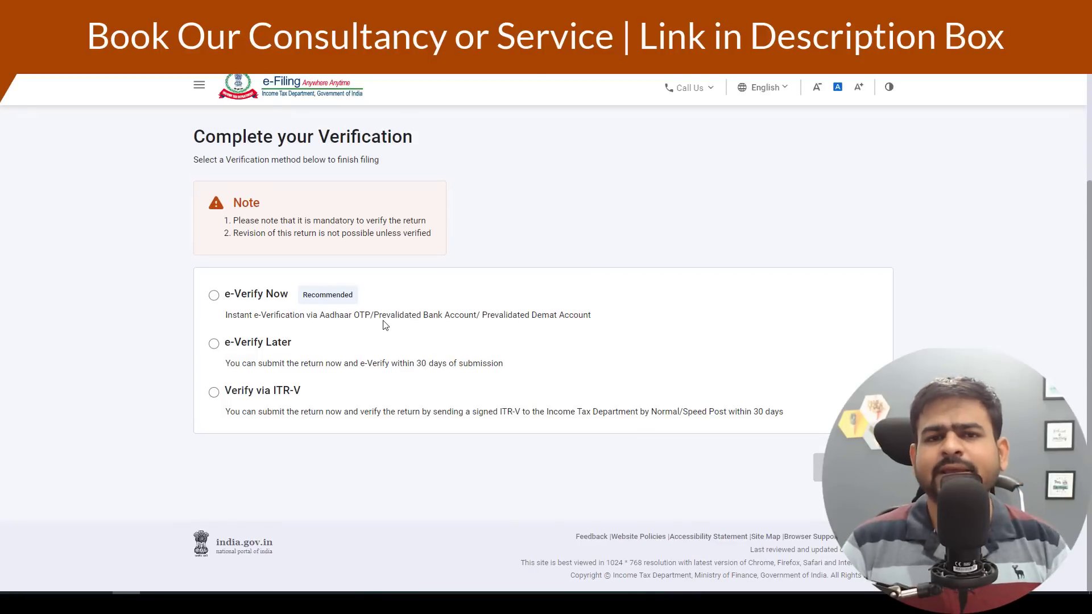